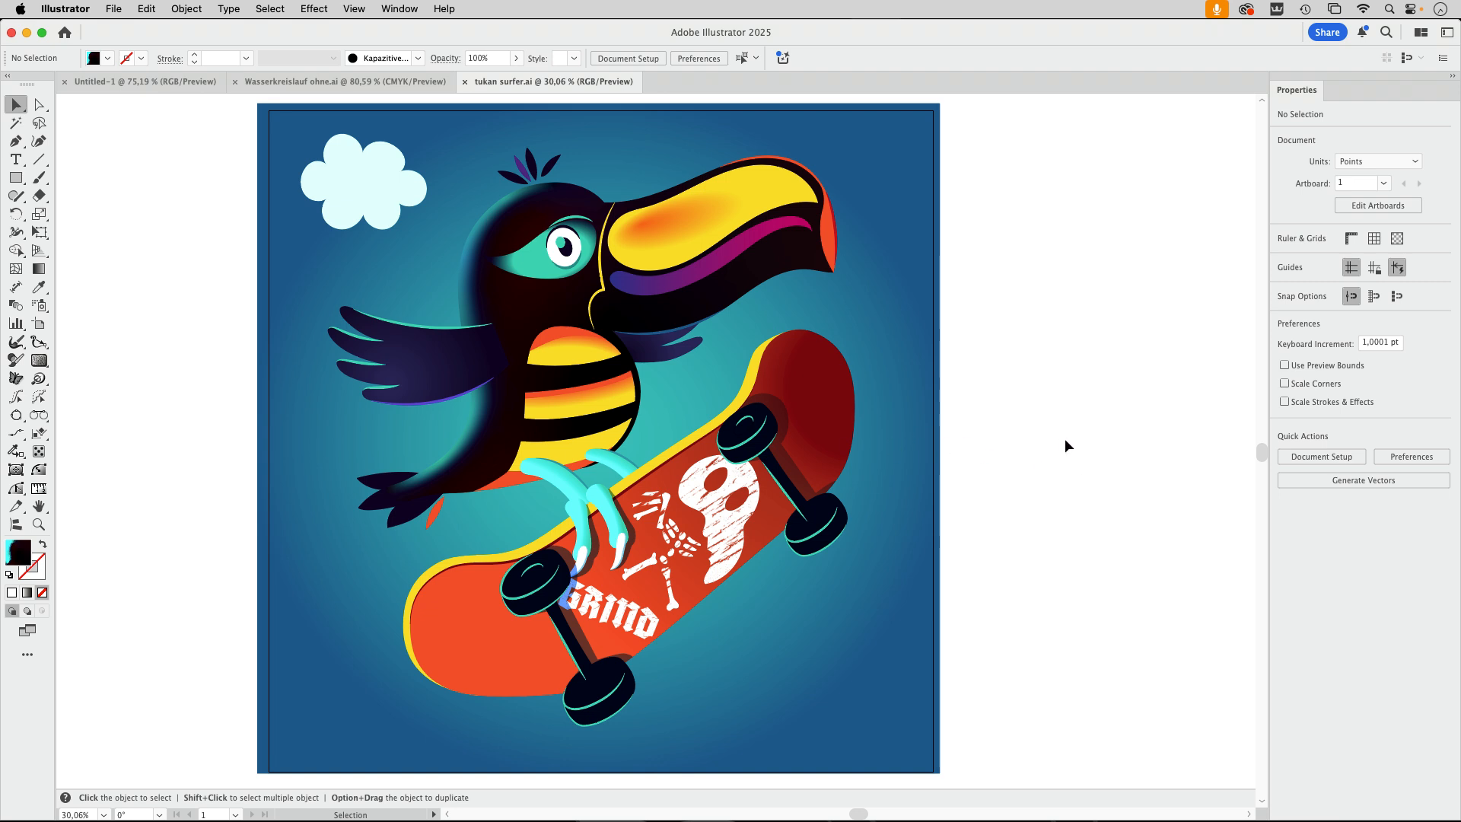
Isolate the skateboard artwork, select its white skeleton graphic and show its opacity mask in the Transparency panel
key(z)
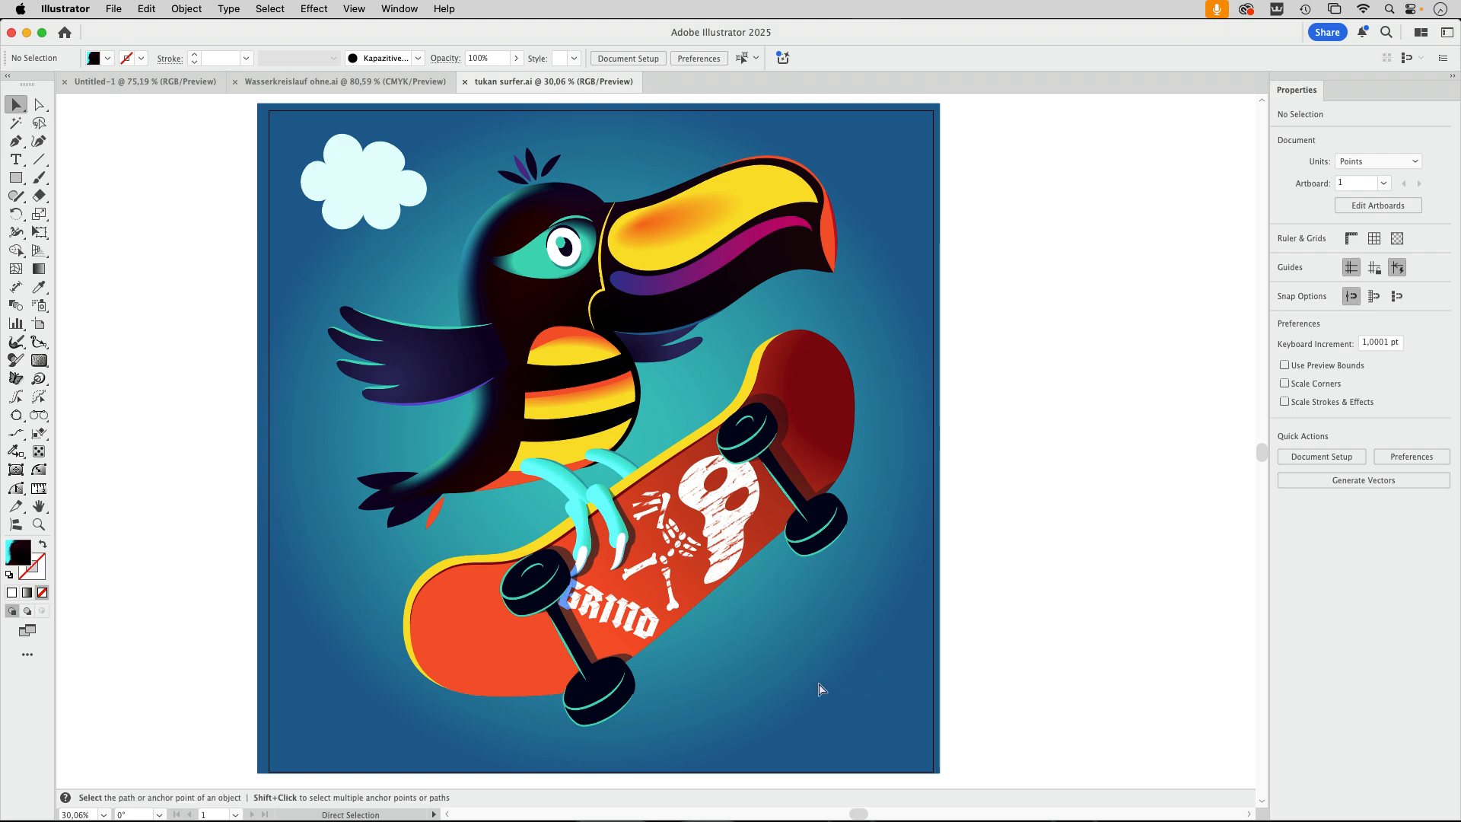
drag(735, 606, 883, 605)
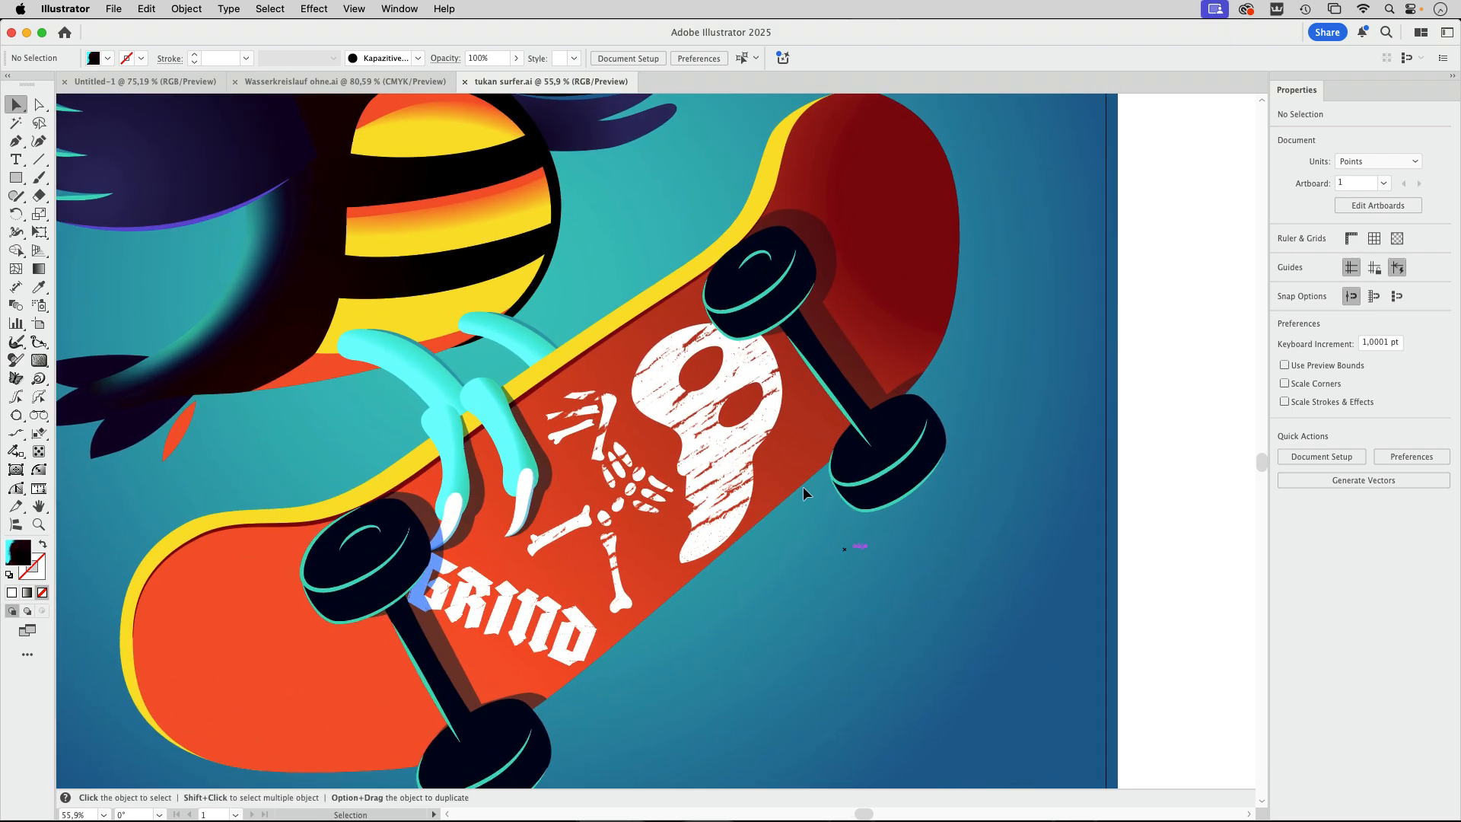
double_click(722, 461)
click(722, 462)
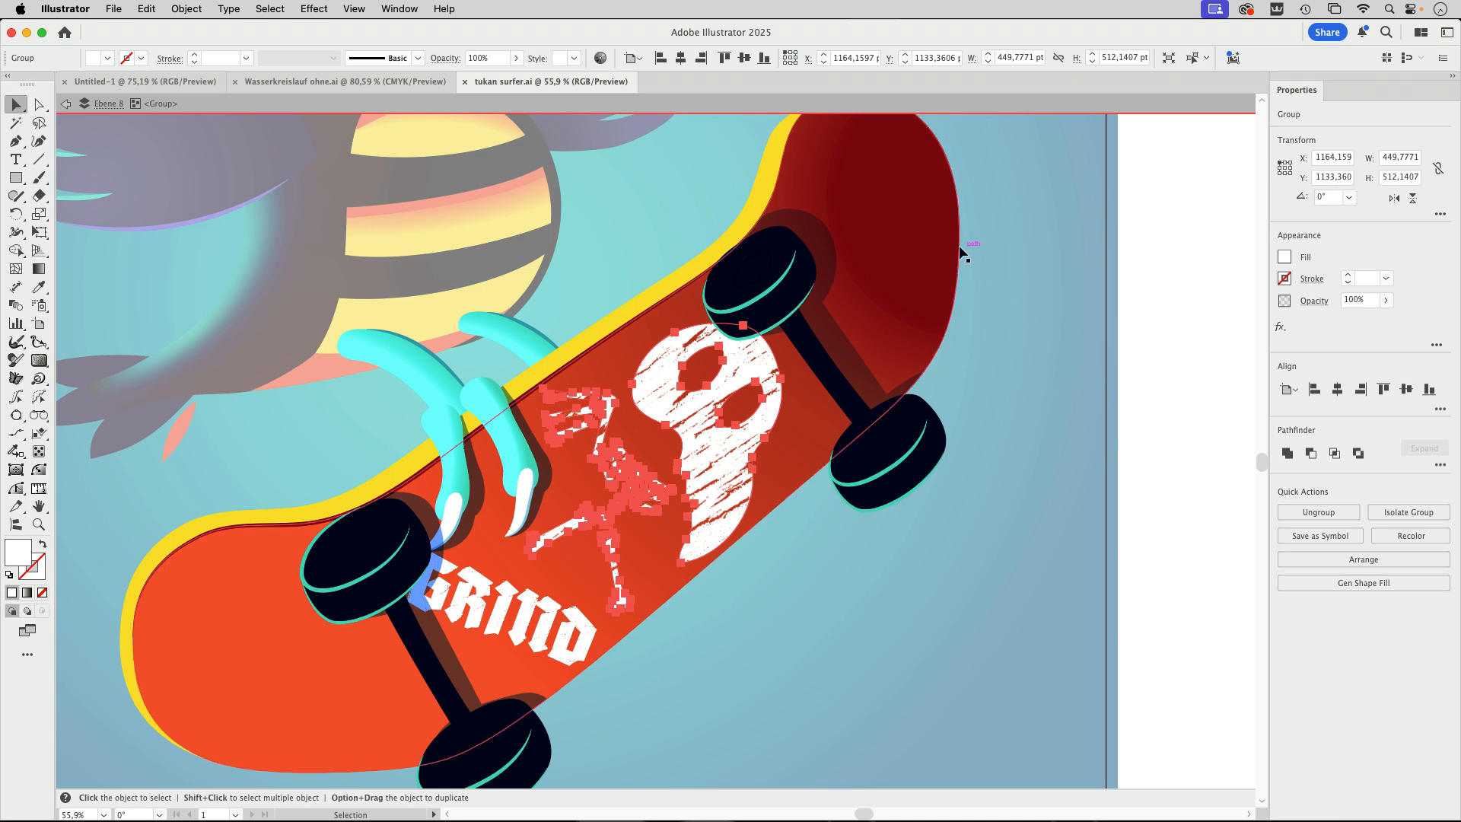
click(399, 8)
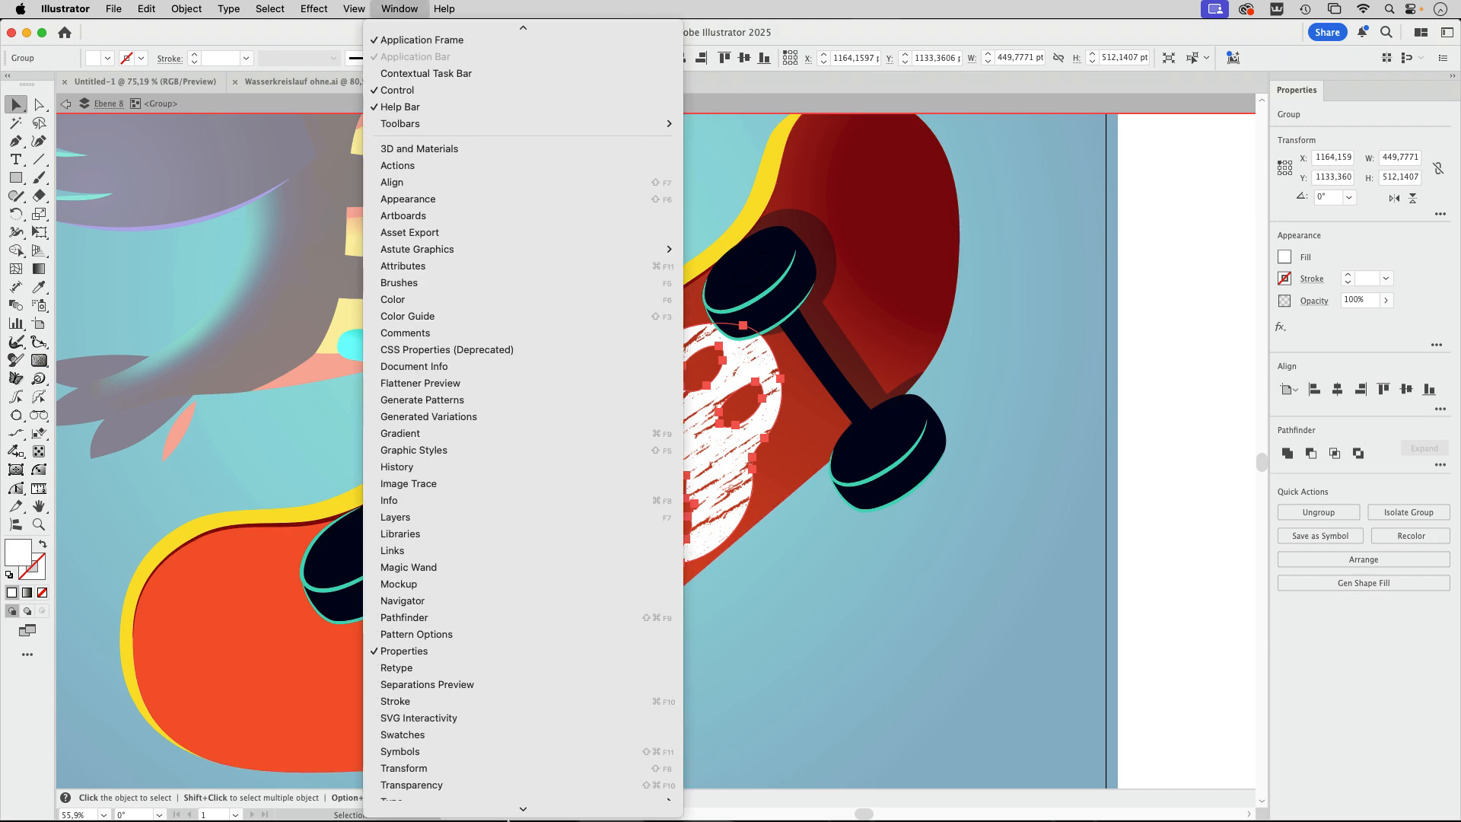
scroll(481, 758, down, 3)
click(450, 683)
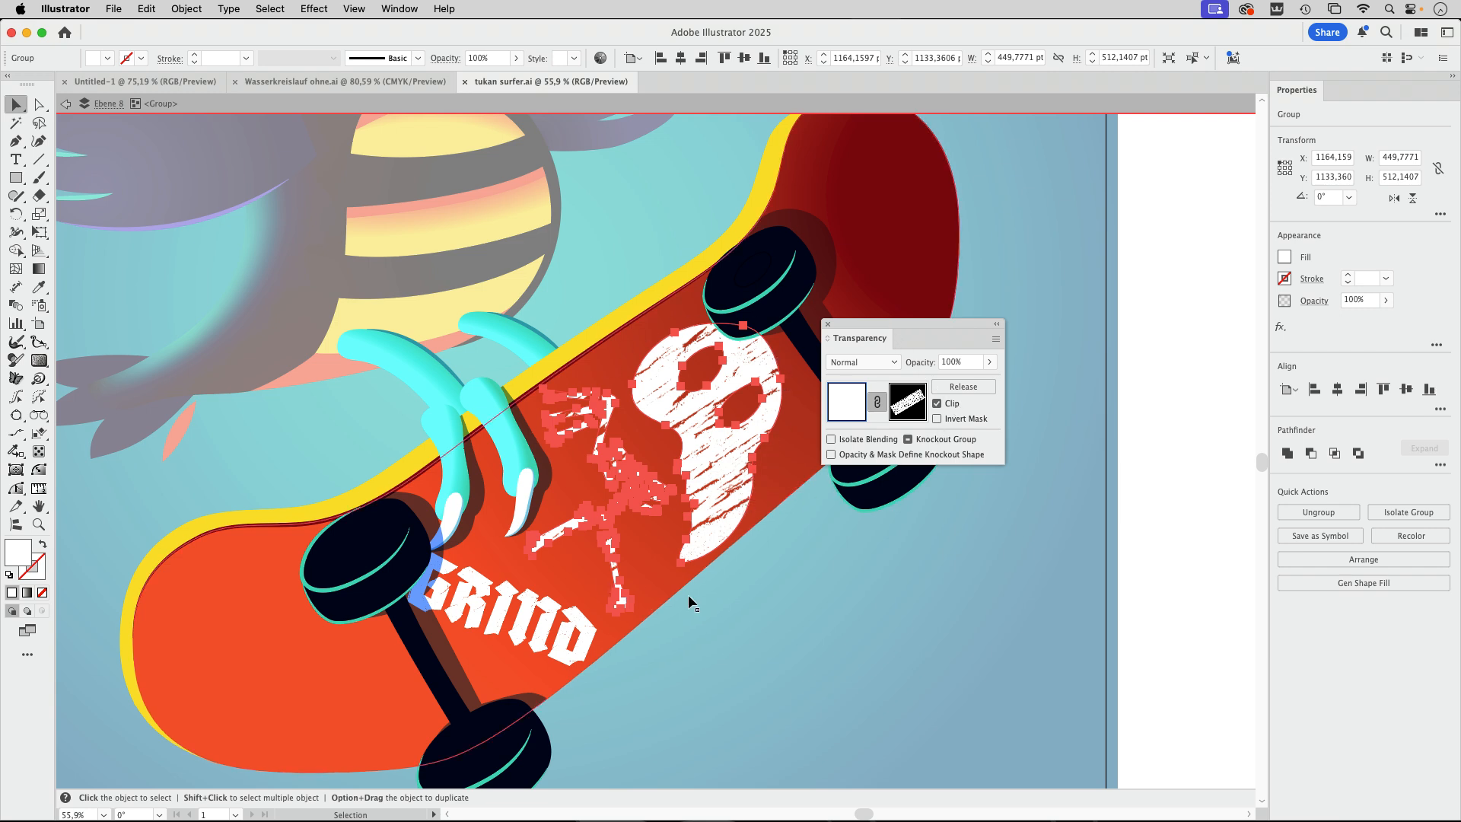
Try shifting the skeleton graphic diagonally toward the skateboard's lower edge, and undo the move
click(1169, 376)
drag(844, 326, 1135, 293)
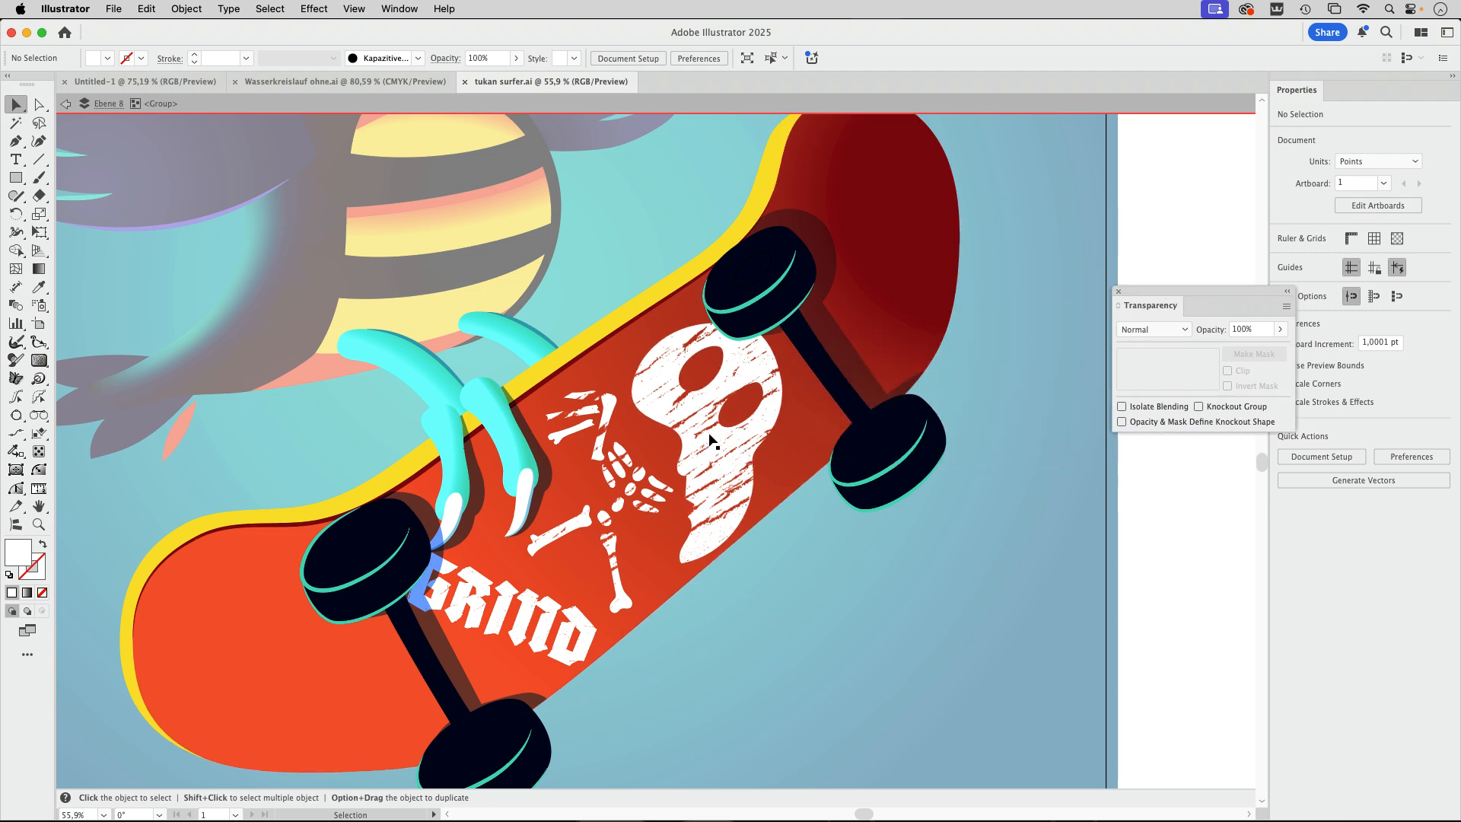
drag(720, 463, 760, 523)
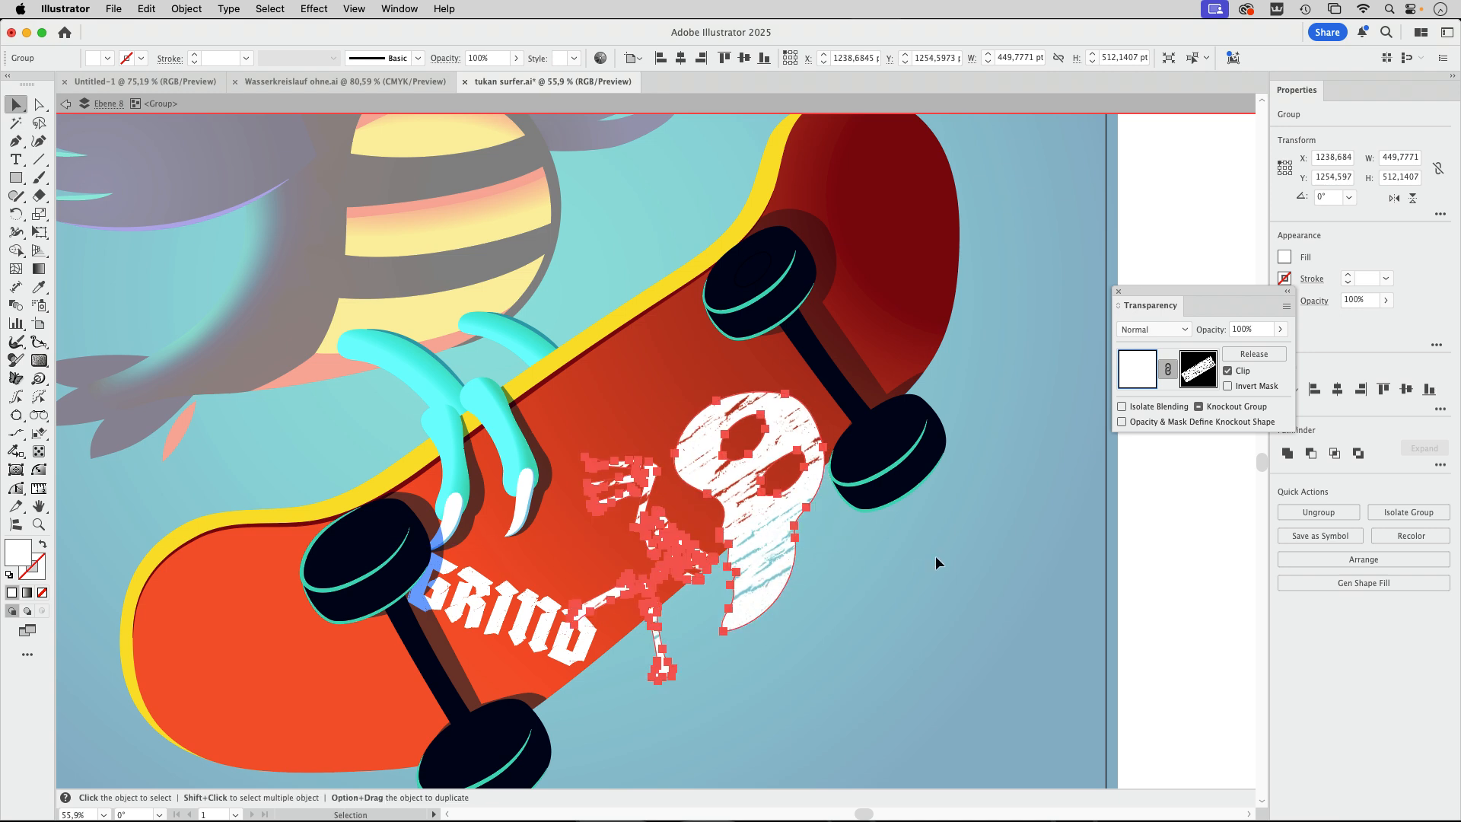
key(super+z)
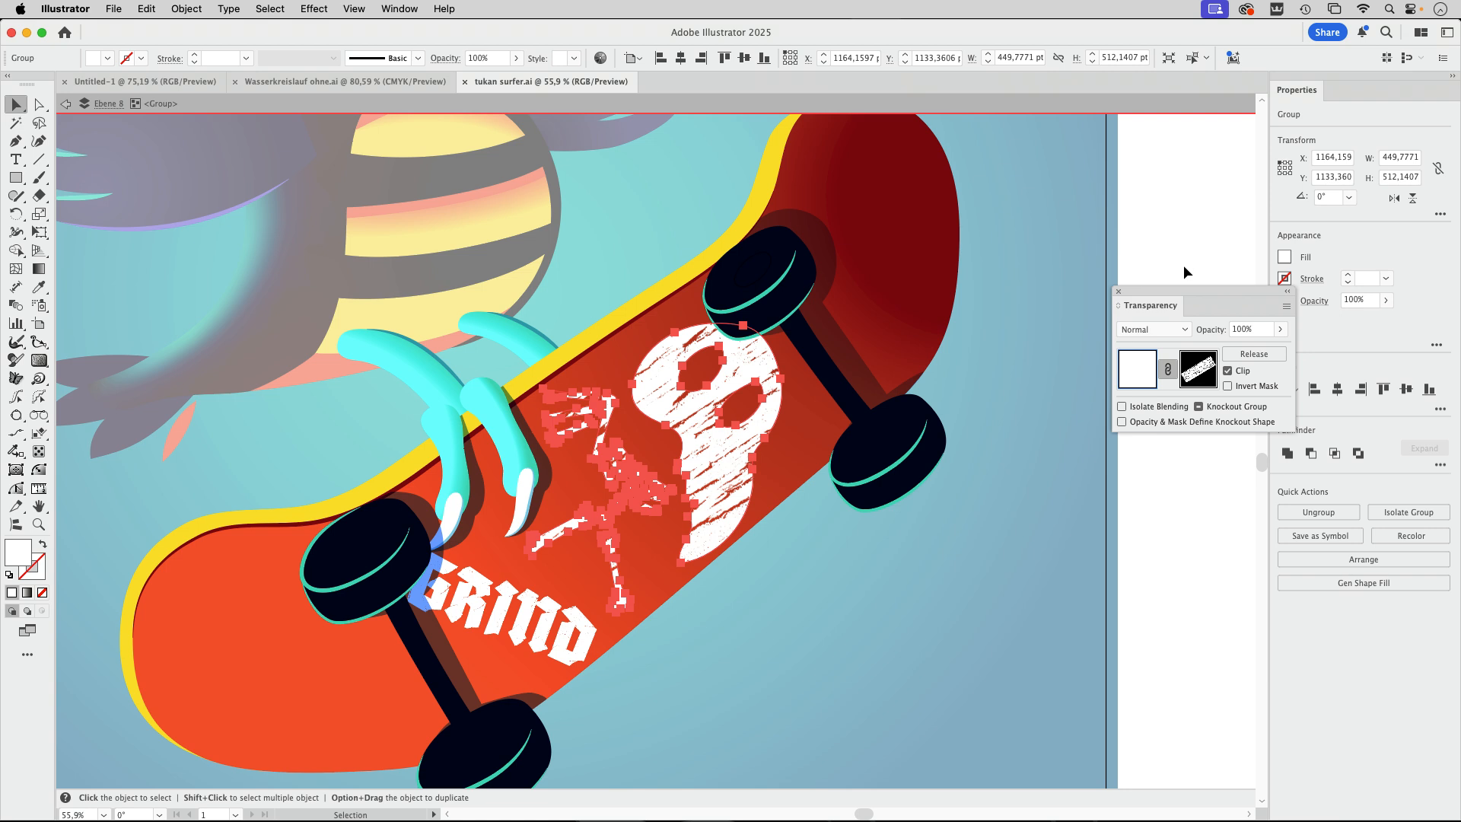
Exit the isolated skateboard group and close the Transparency panel
drag(1142, 292, 1047, 231)
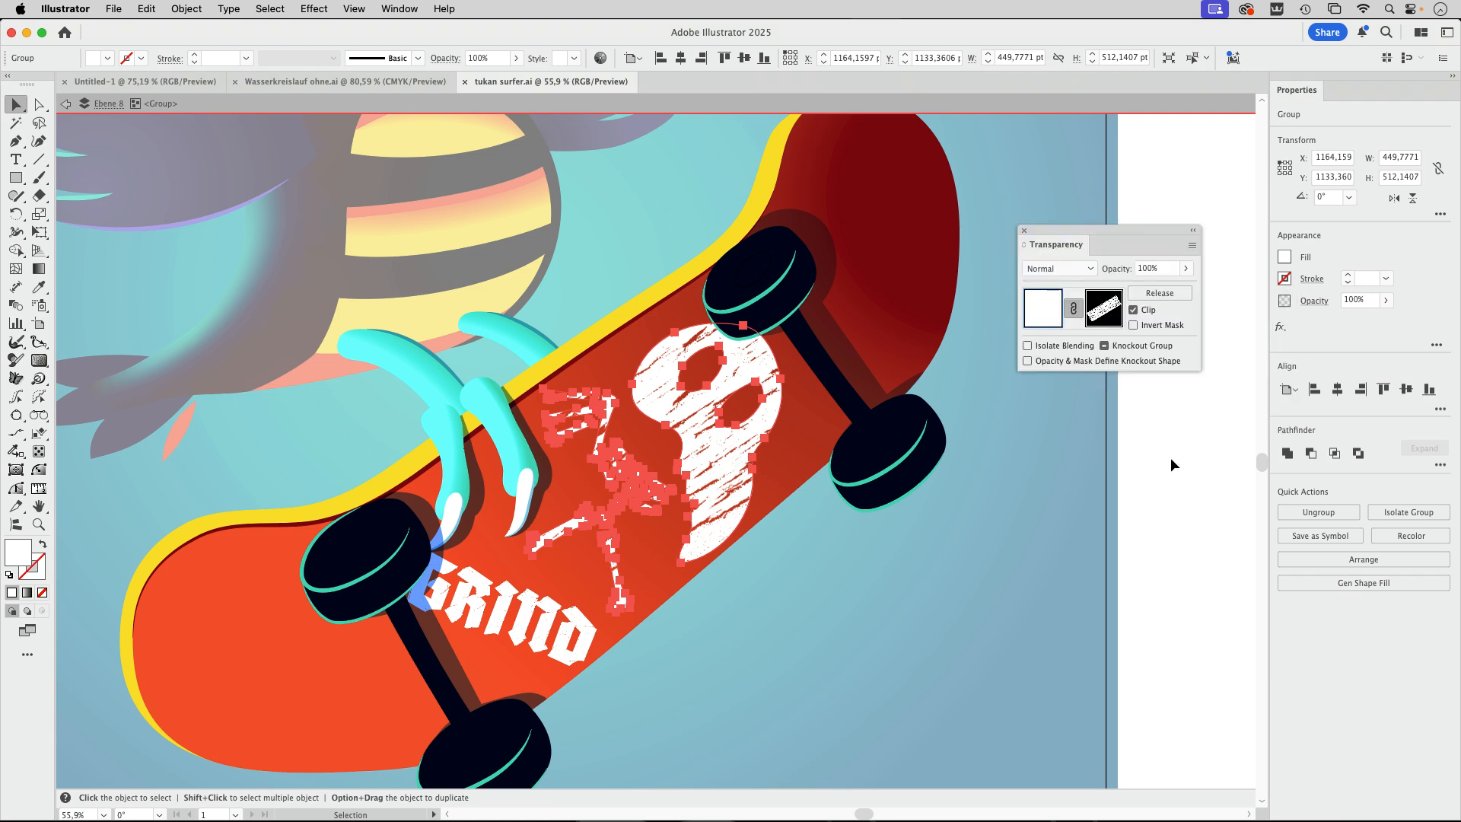
double_click(1161, 455)
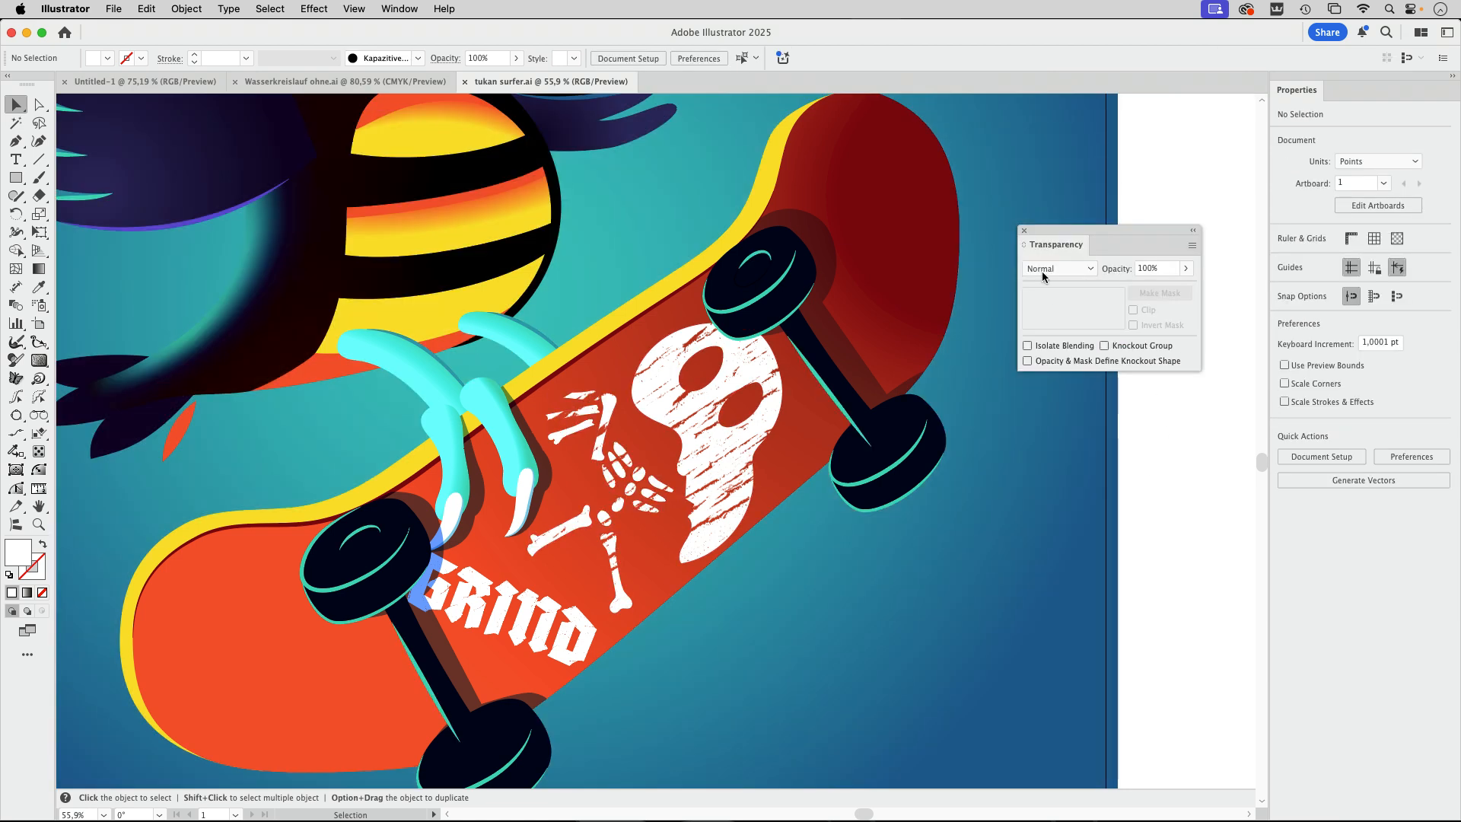
click(1025, 230)
scroll(654, 370, down, 4)
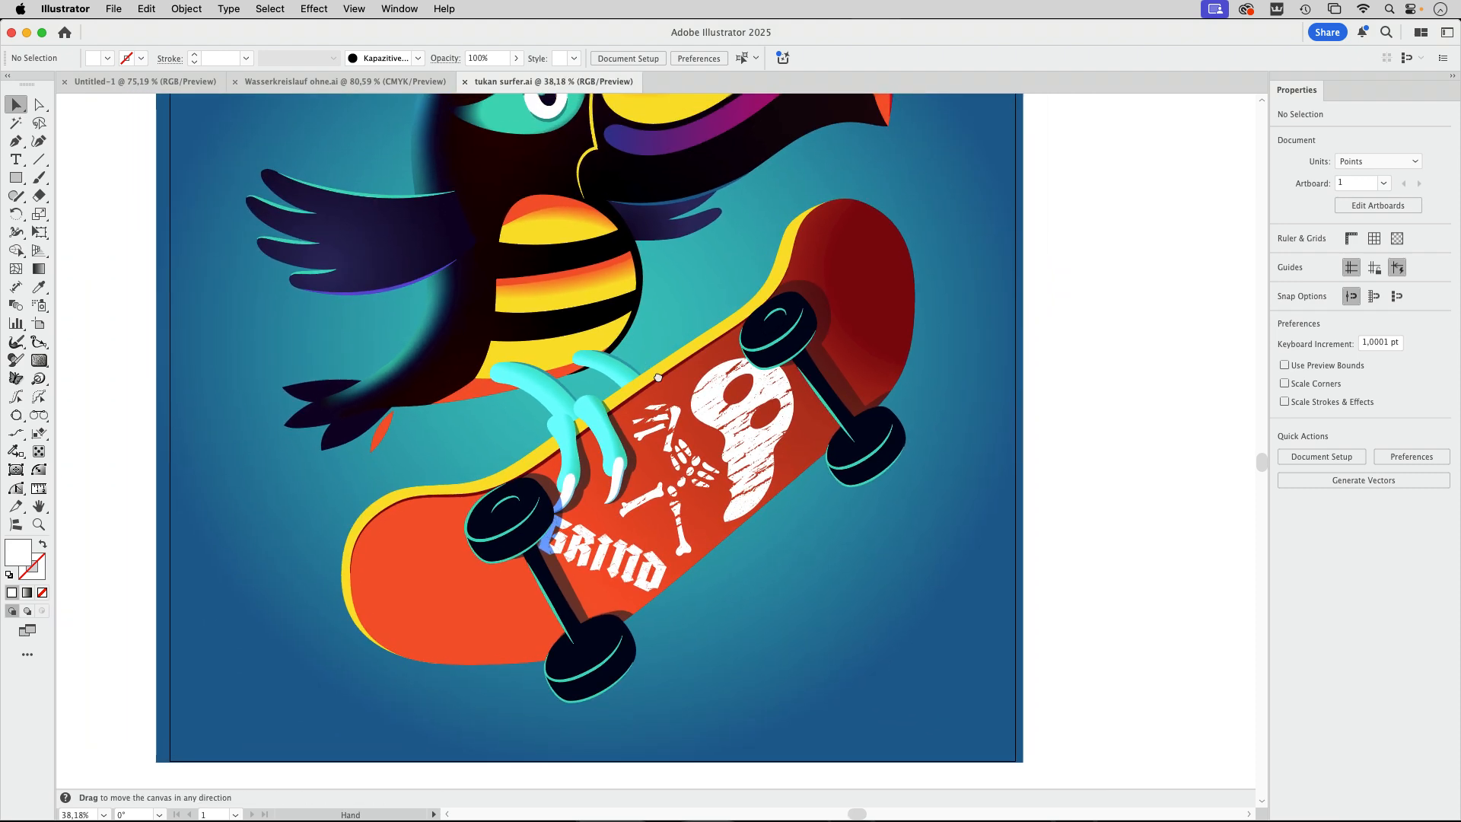
drag(658, 377, 696, 487)
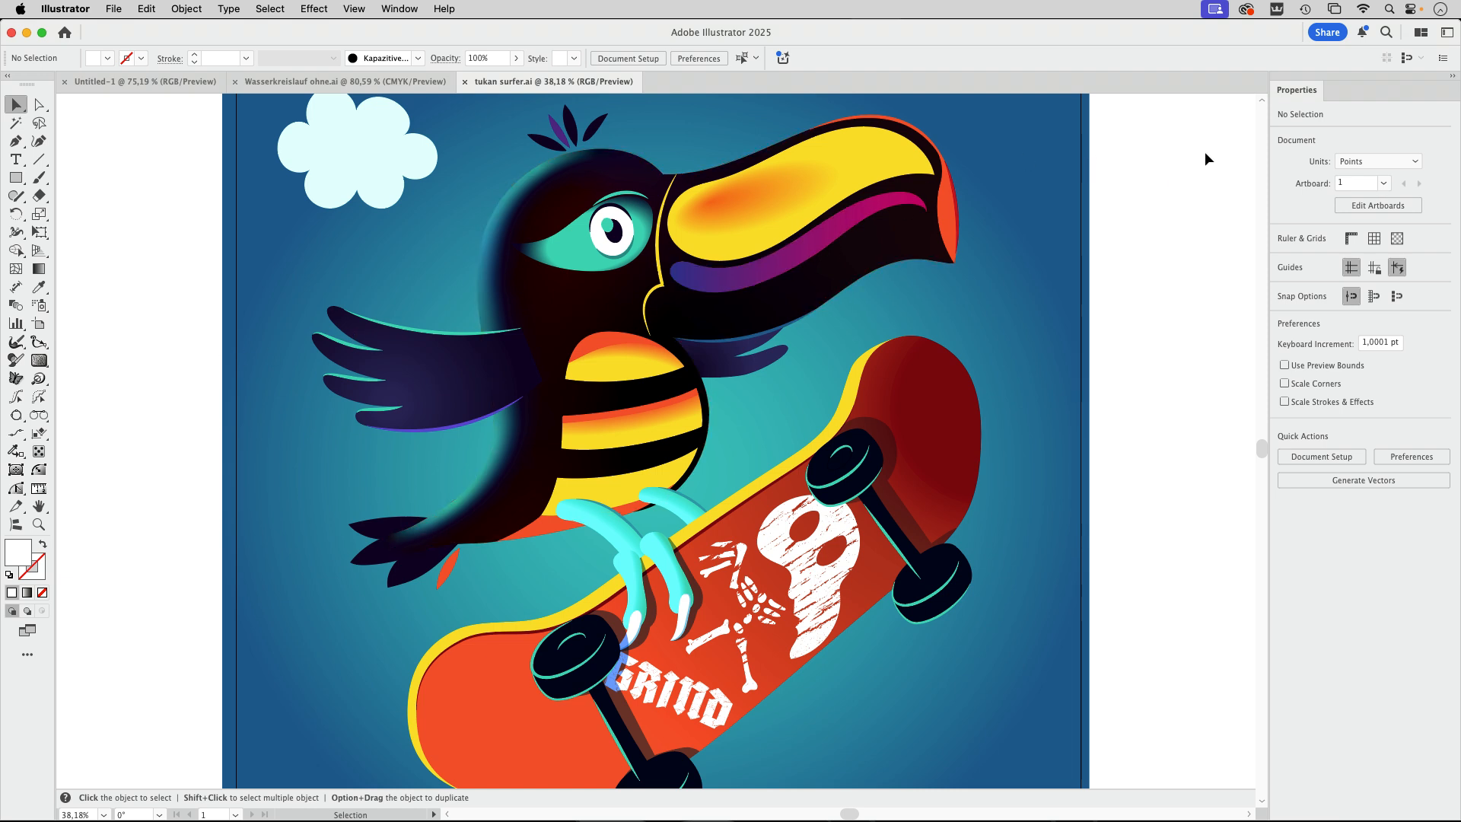
Look through the available texture packs in Astute Manager and return to the toucan illustration in Illustrator
click(1277, 9)
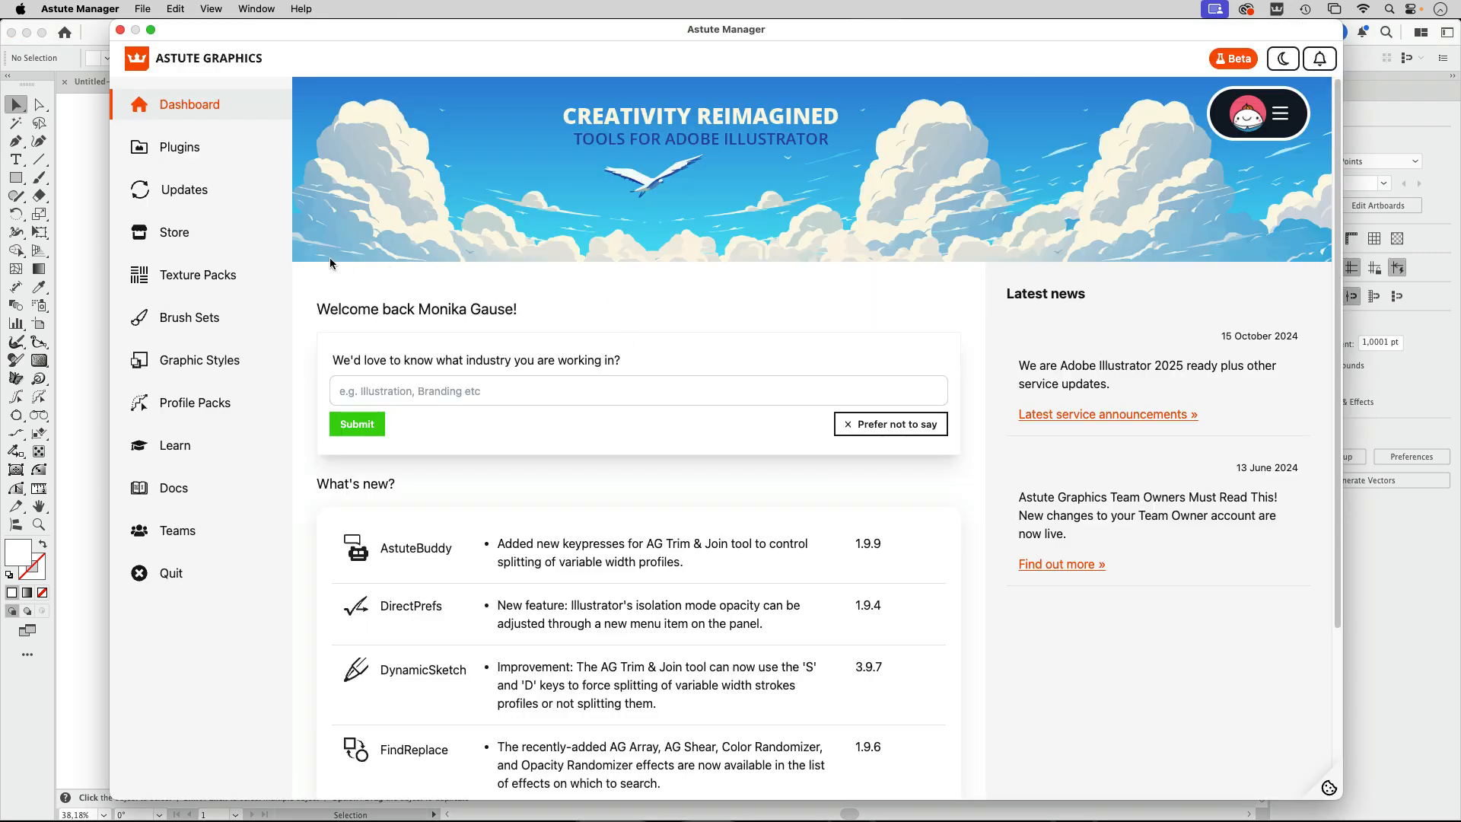
click(204, 285)
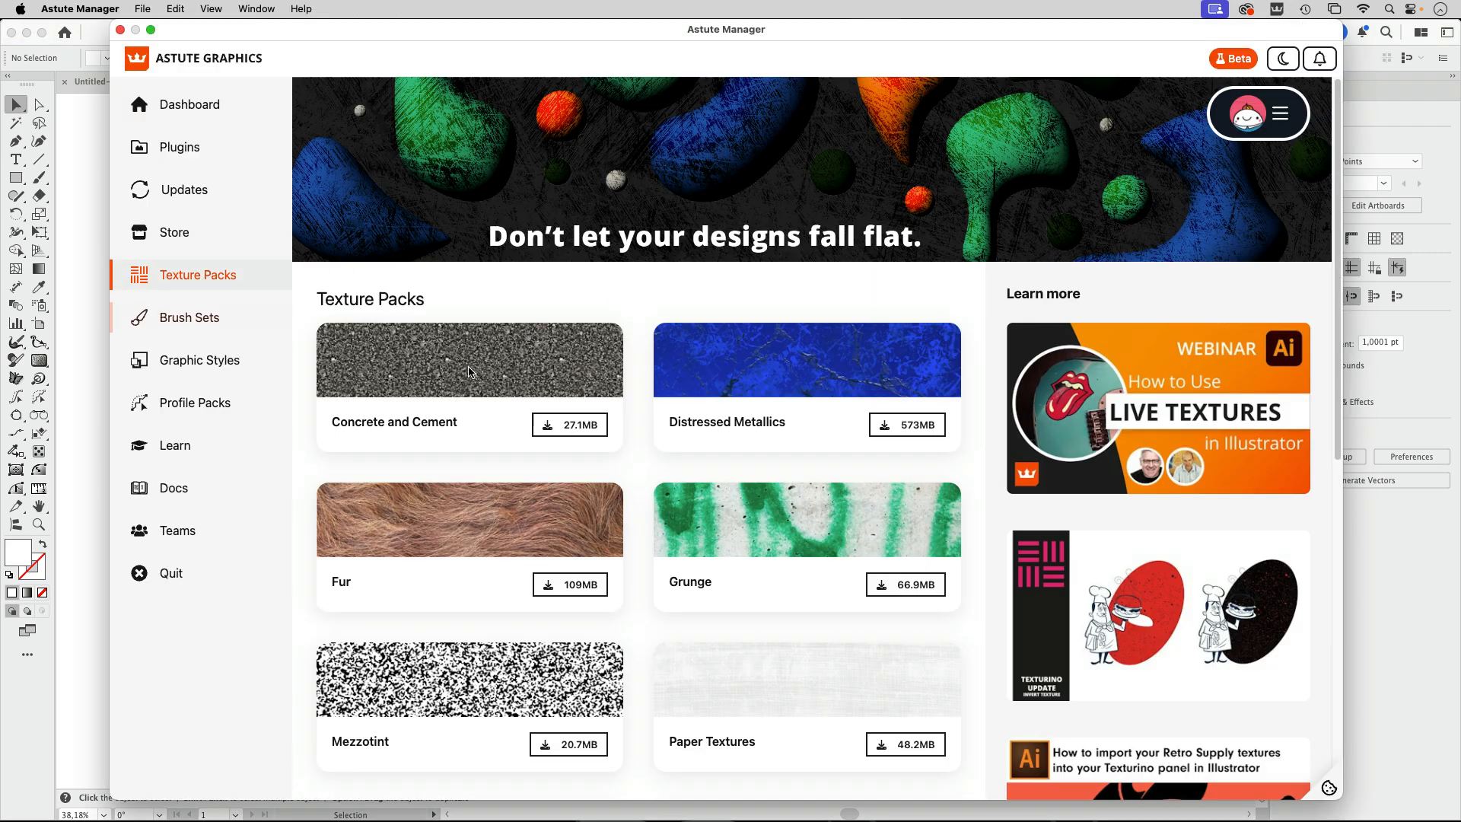
scroll(641, 449, down, 2)
scroll(641, 450, down, 10)
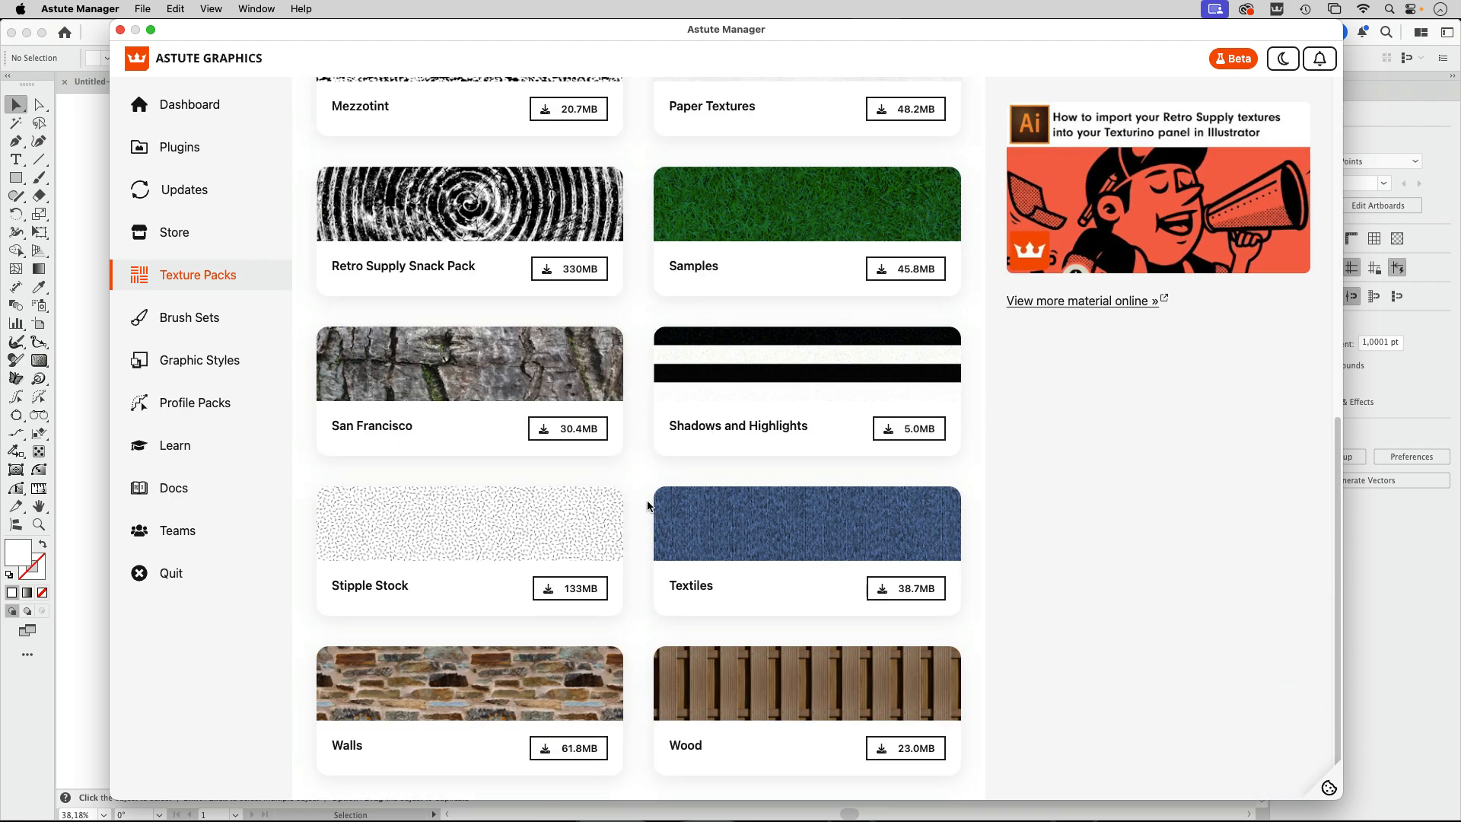
scroll(621, 457, up, 10)
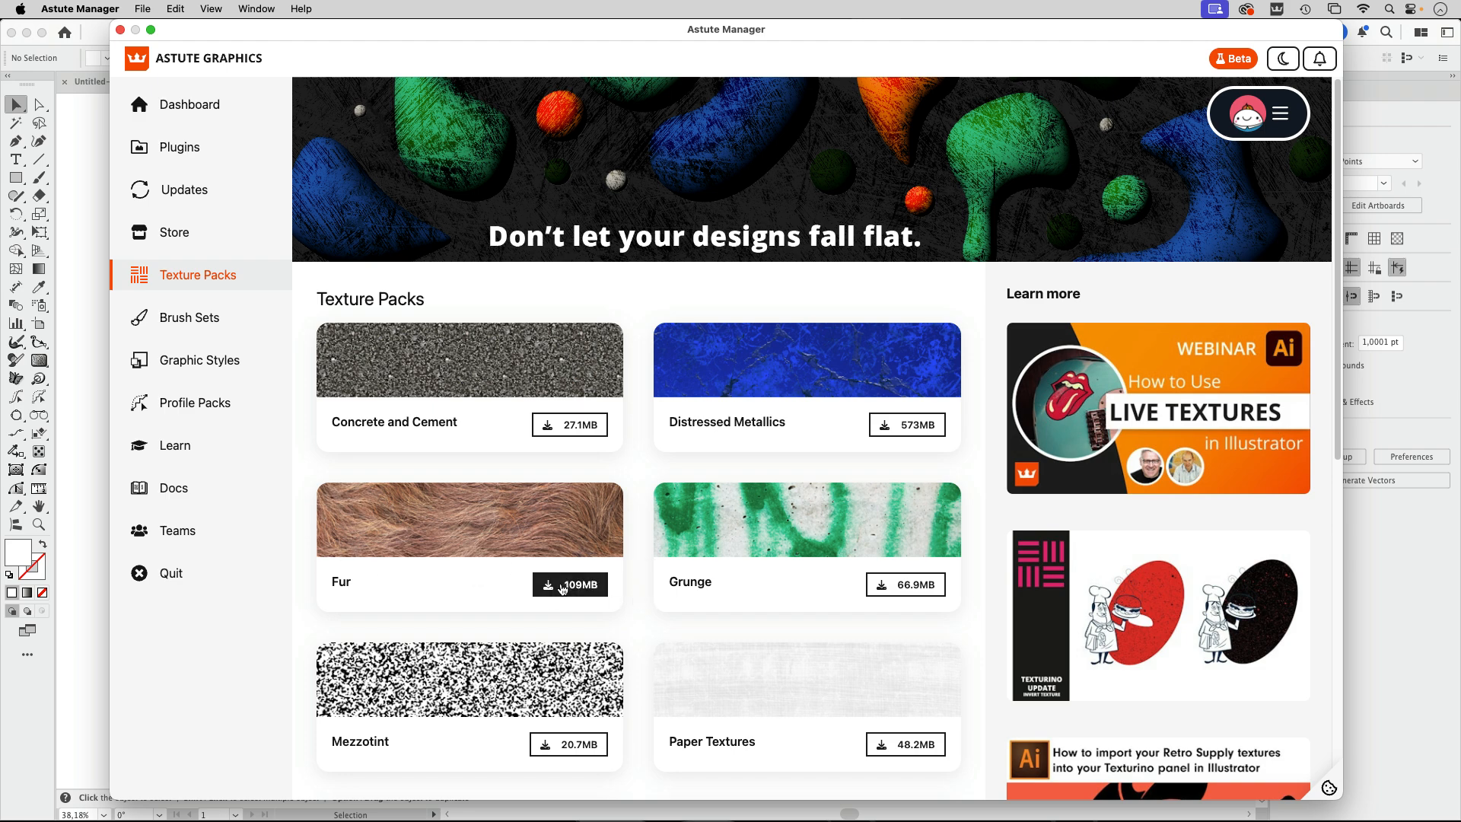
scroll(468, 533, down, 5)
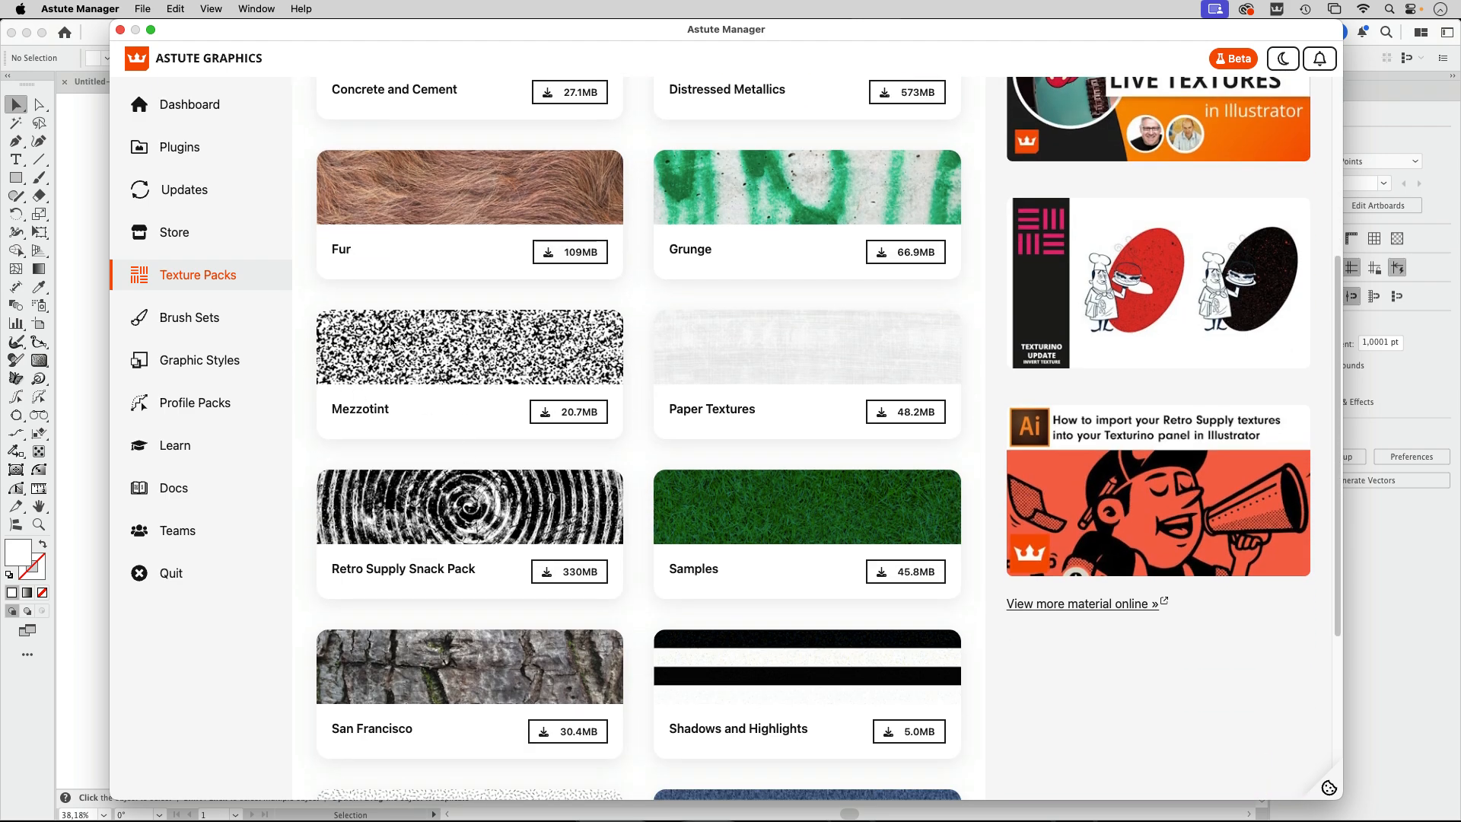
scroll(650, 464, down, 1)
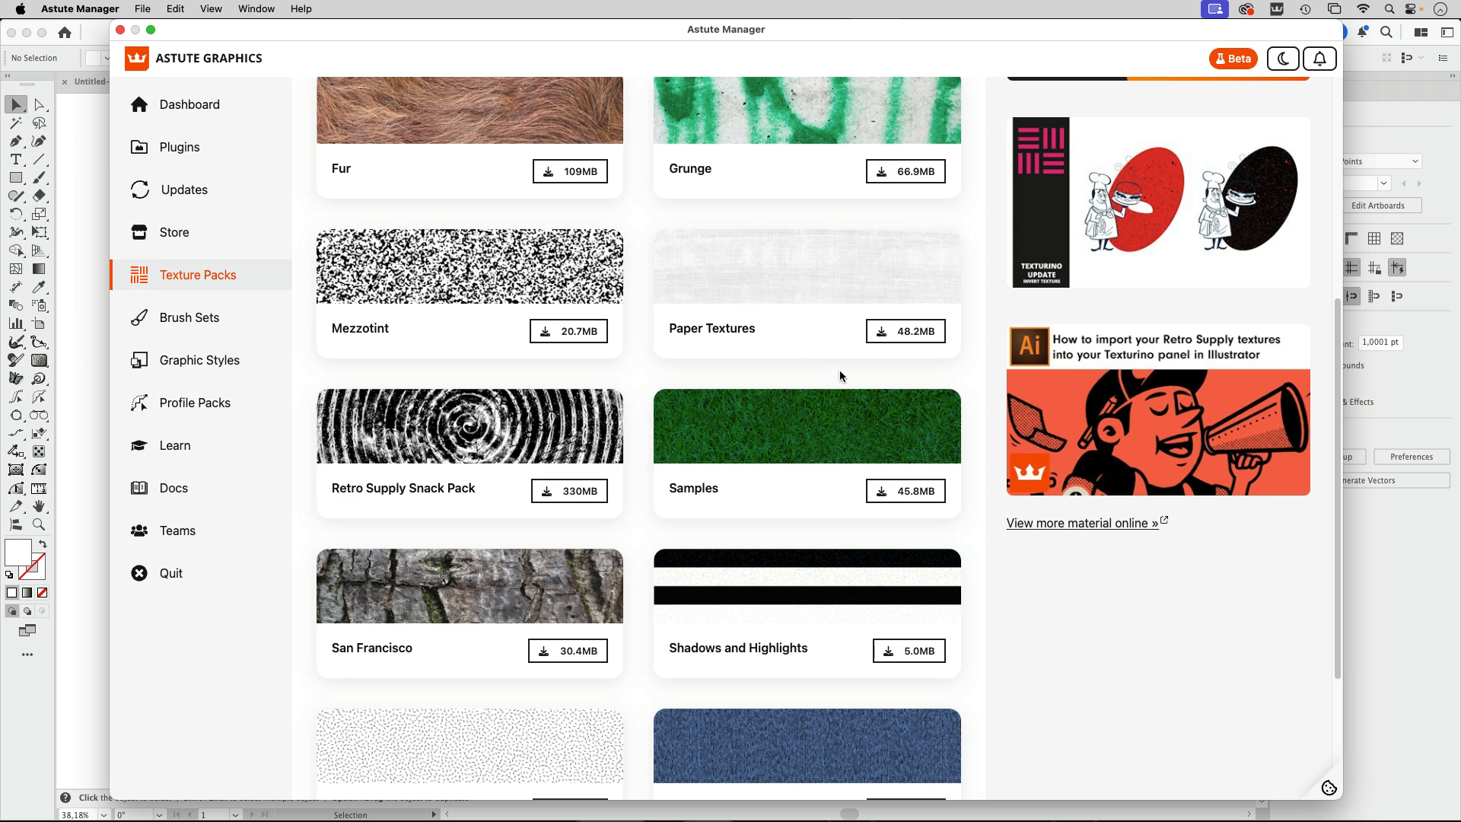
scroll(825, 394, down, 3)
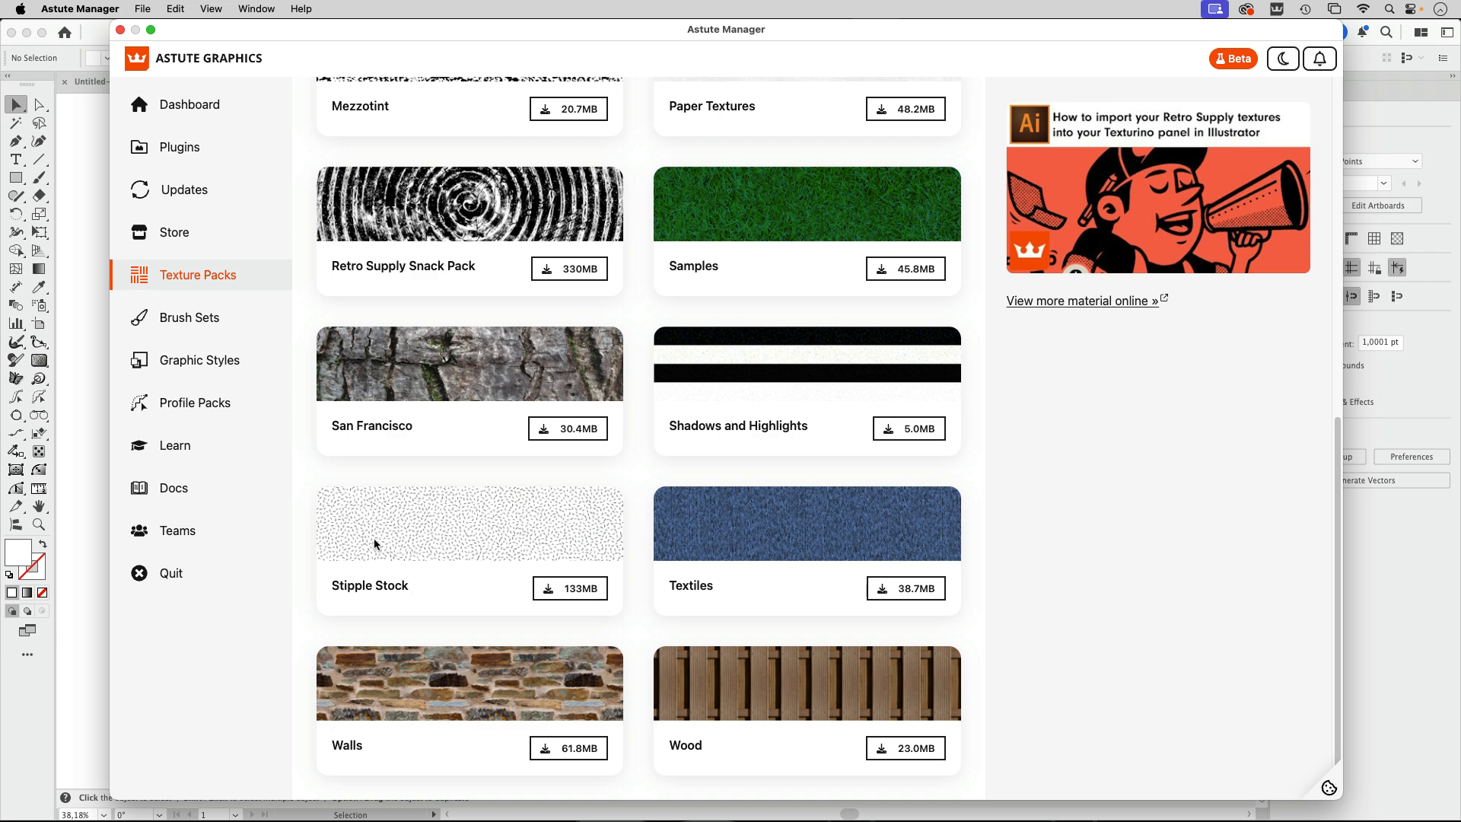
scroll(522, 548, up, 8)
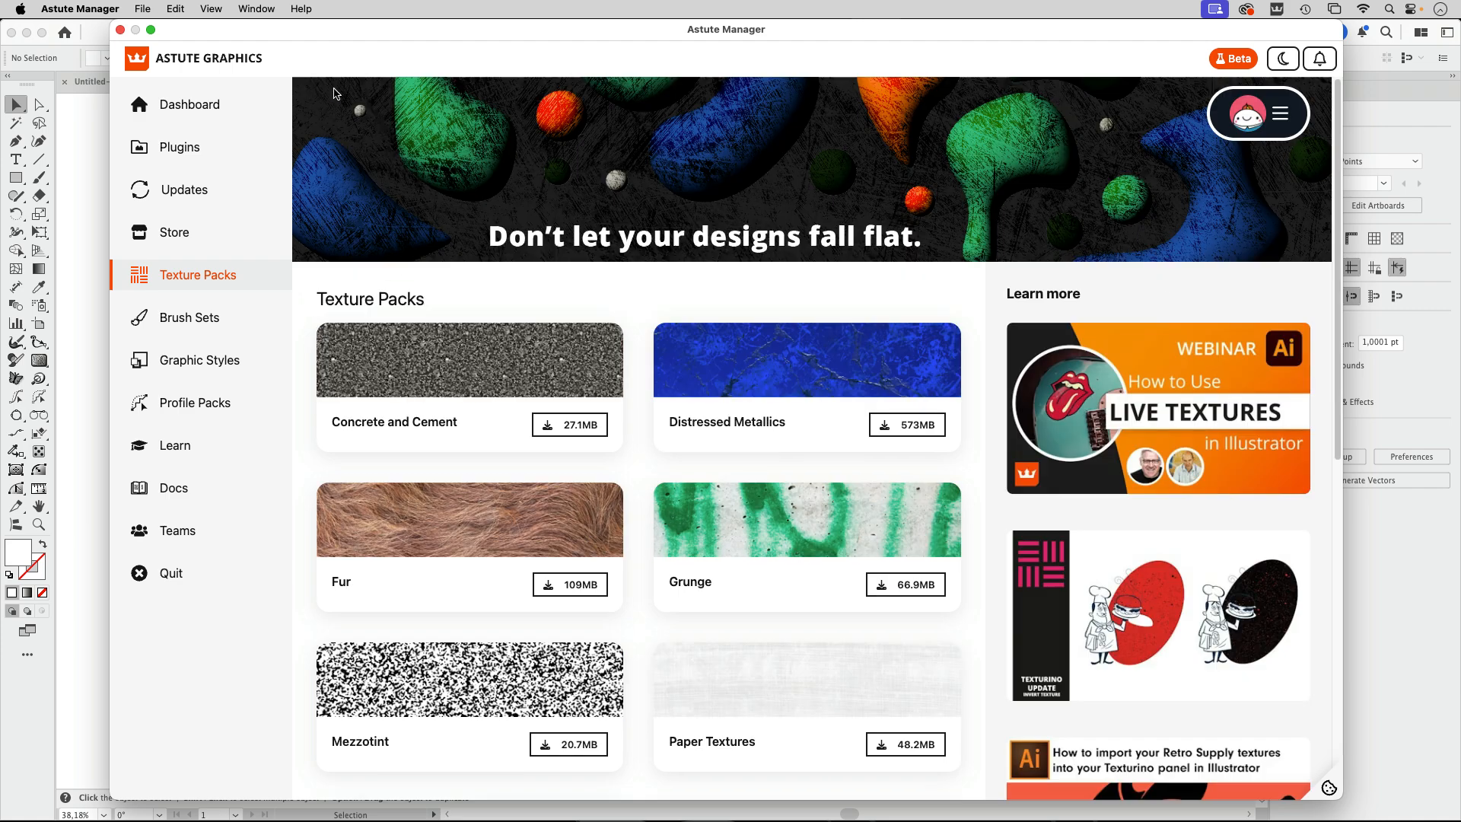
click(86, 152)
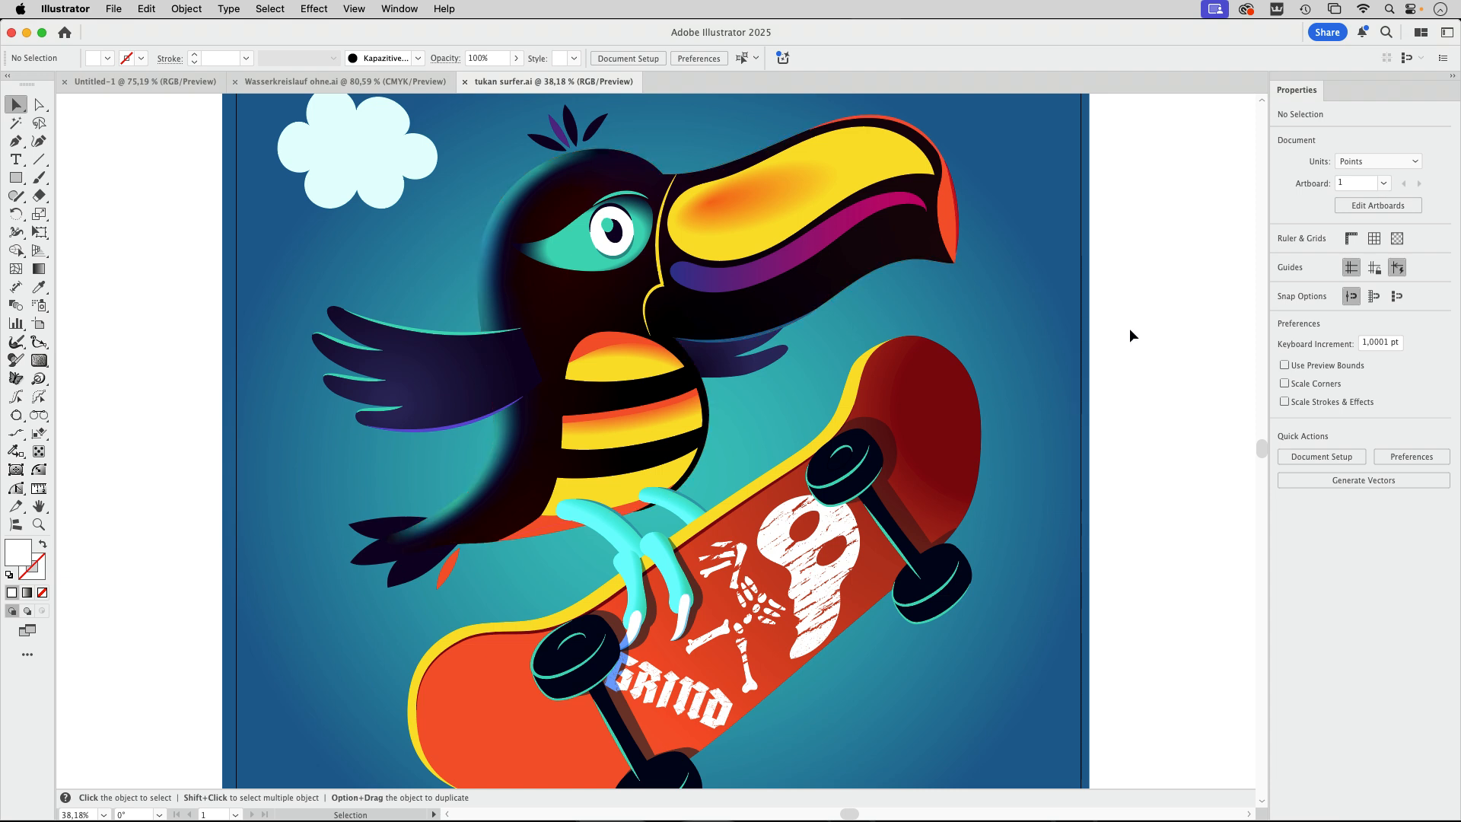
Select the toucan's body path, inspect its freeform gradient points with the Gradient tool, and deselect it
key(space)
drag(707, 312, 780, 334)
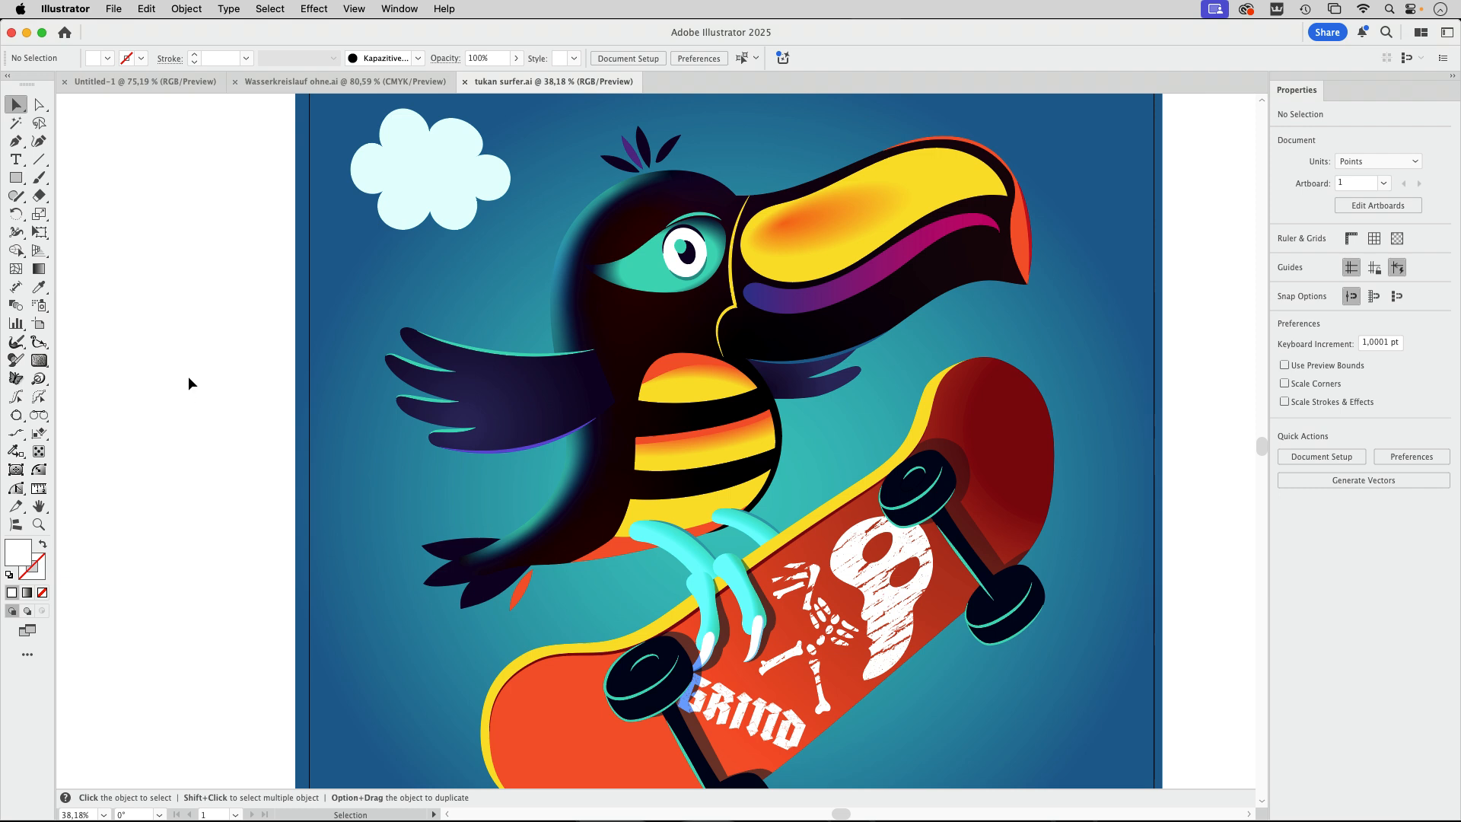
click(580, 498)
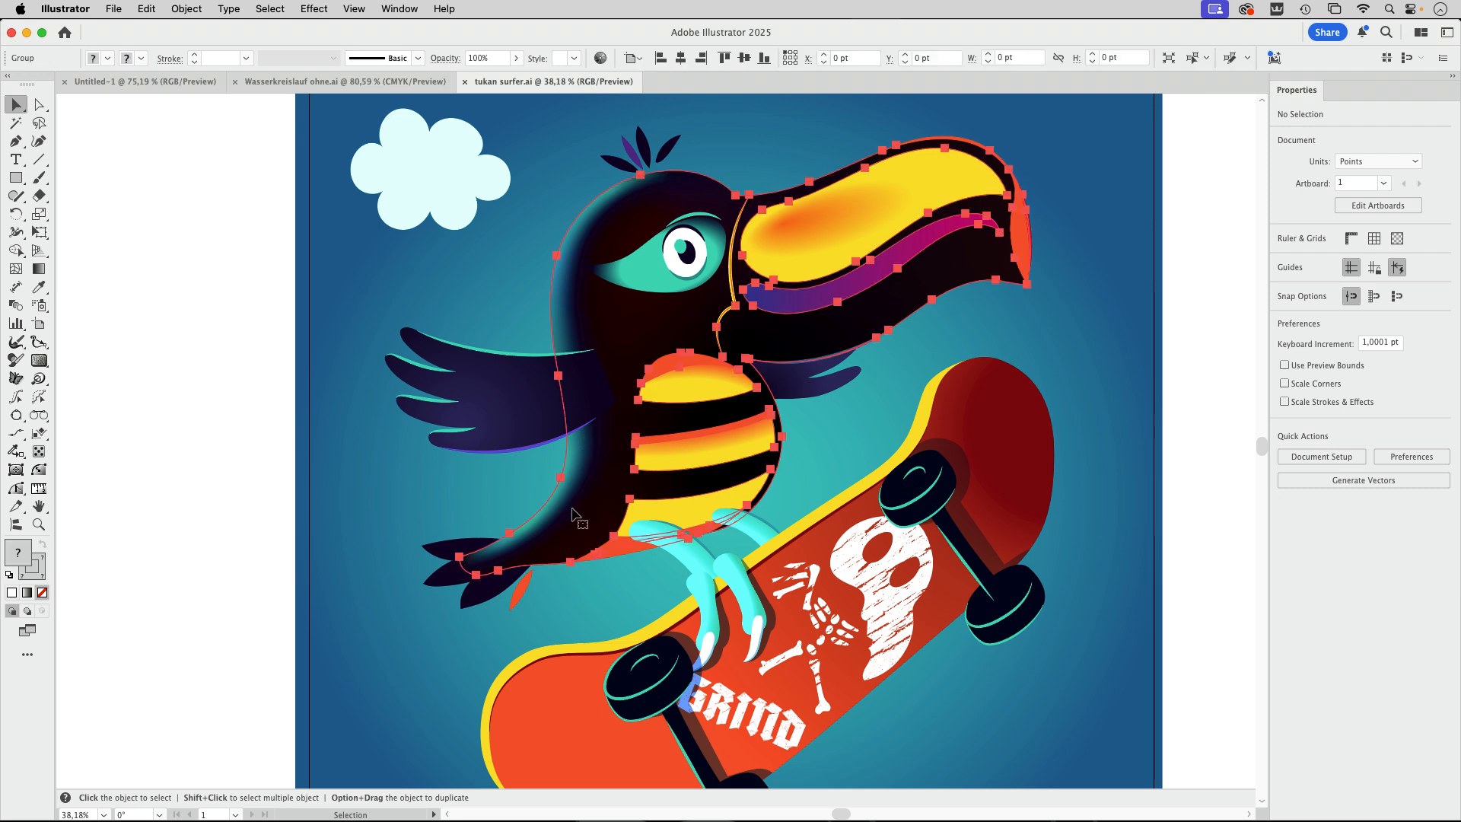
key(a)
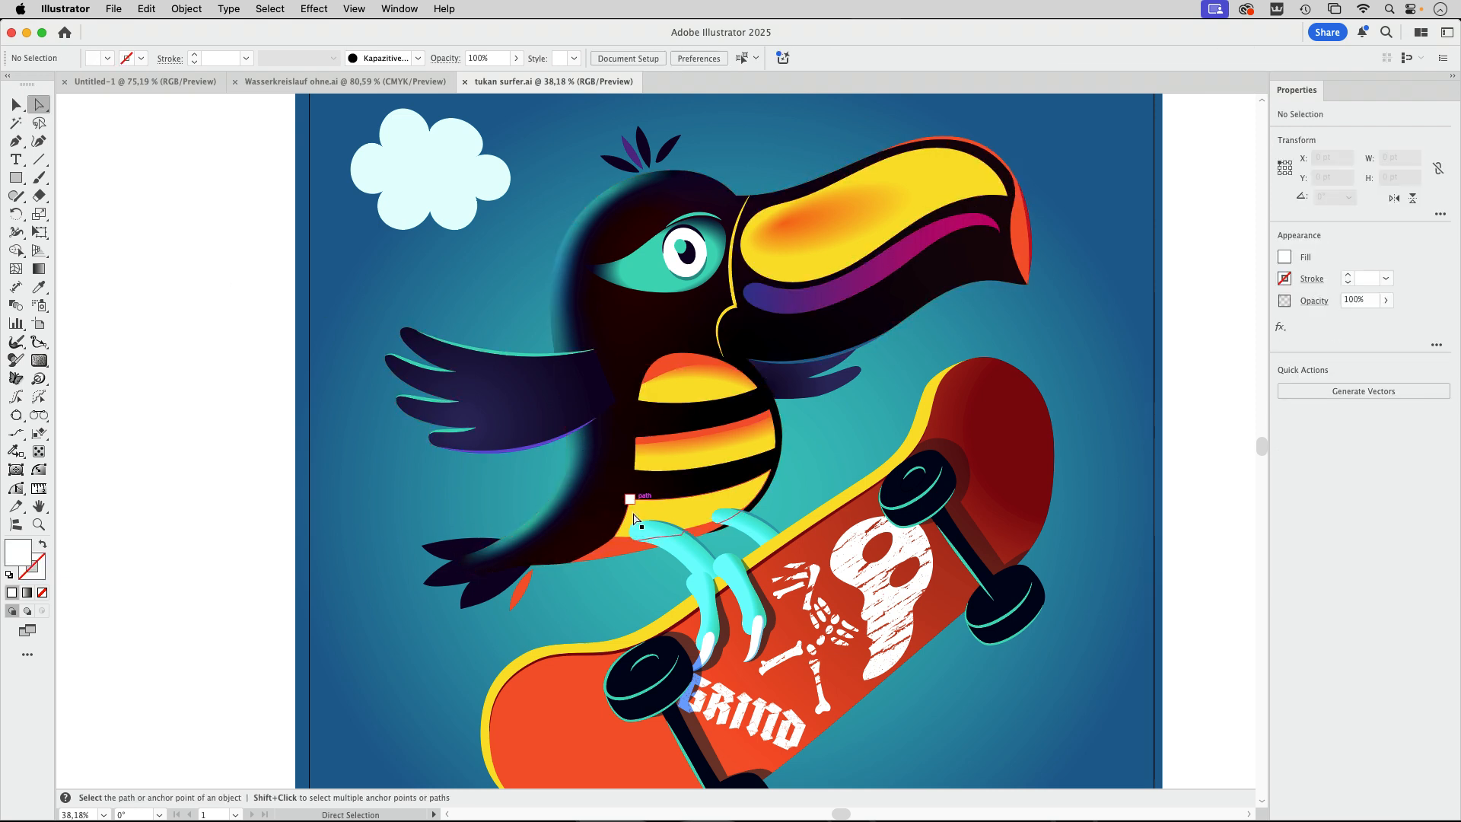
click(591, 514)
click(39, 269)
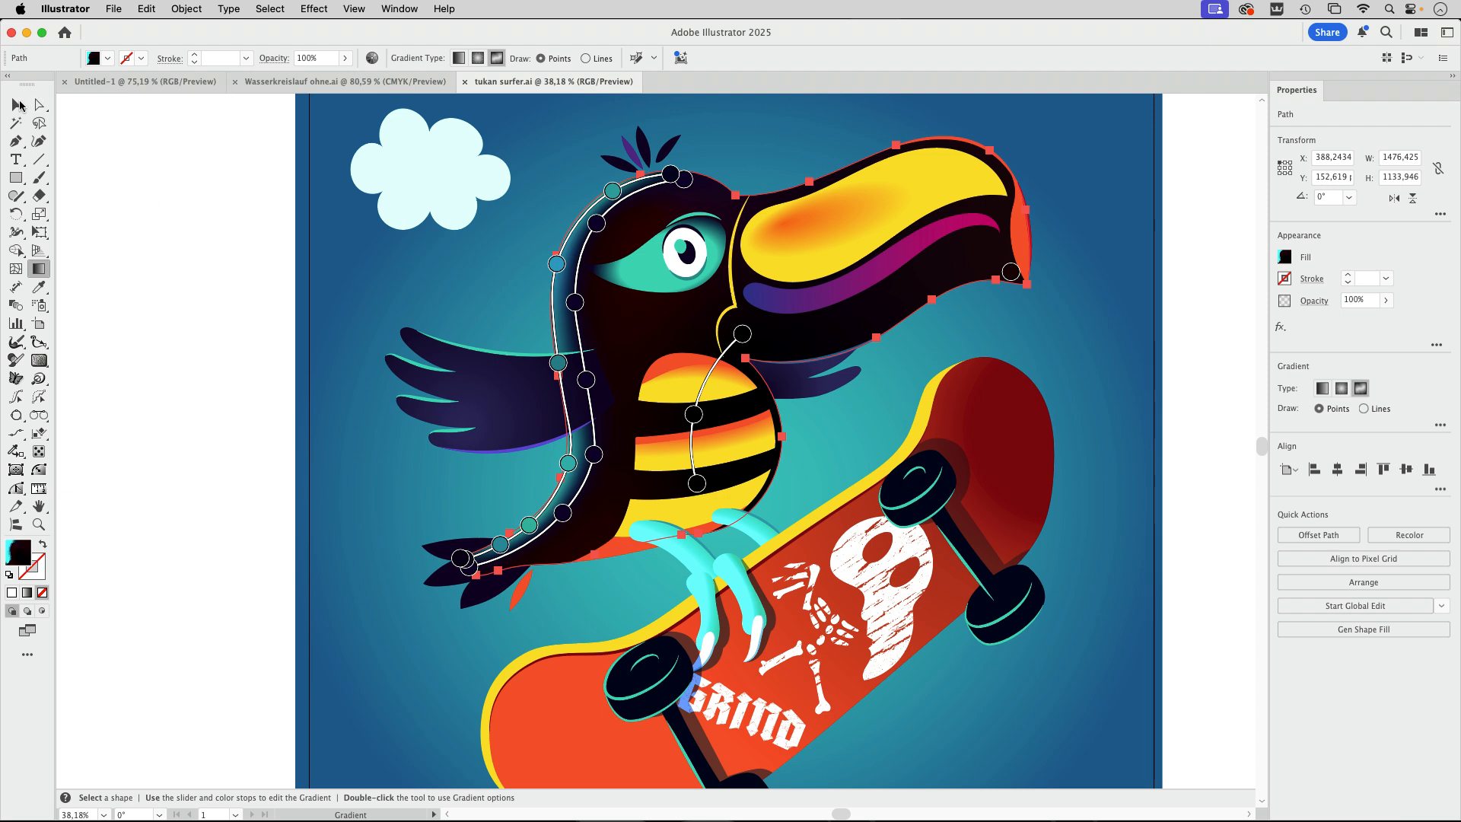
key(v)
click(137, 227)
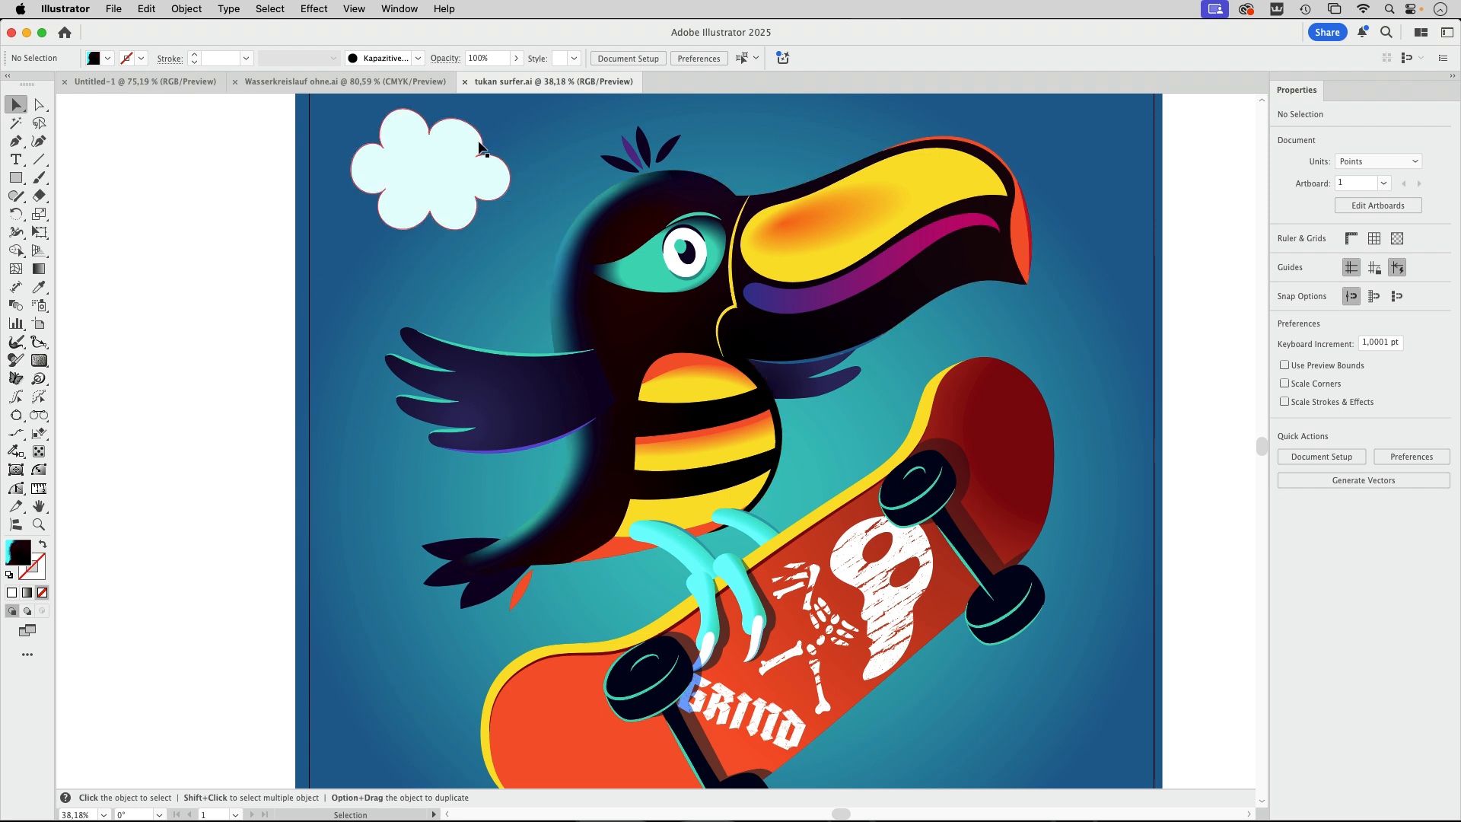
Select the cloud and activate the Opacity Brush tool, moving its settings near the cloud and the help panel aside
scroll(359, 236, up, 3)
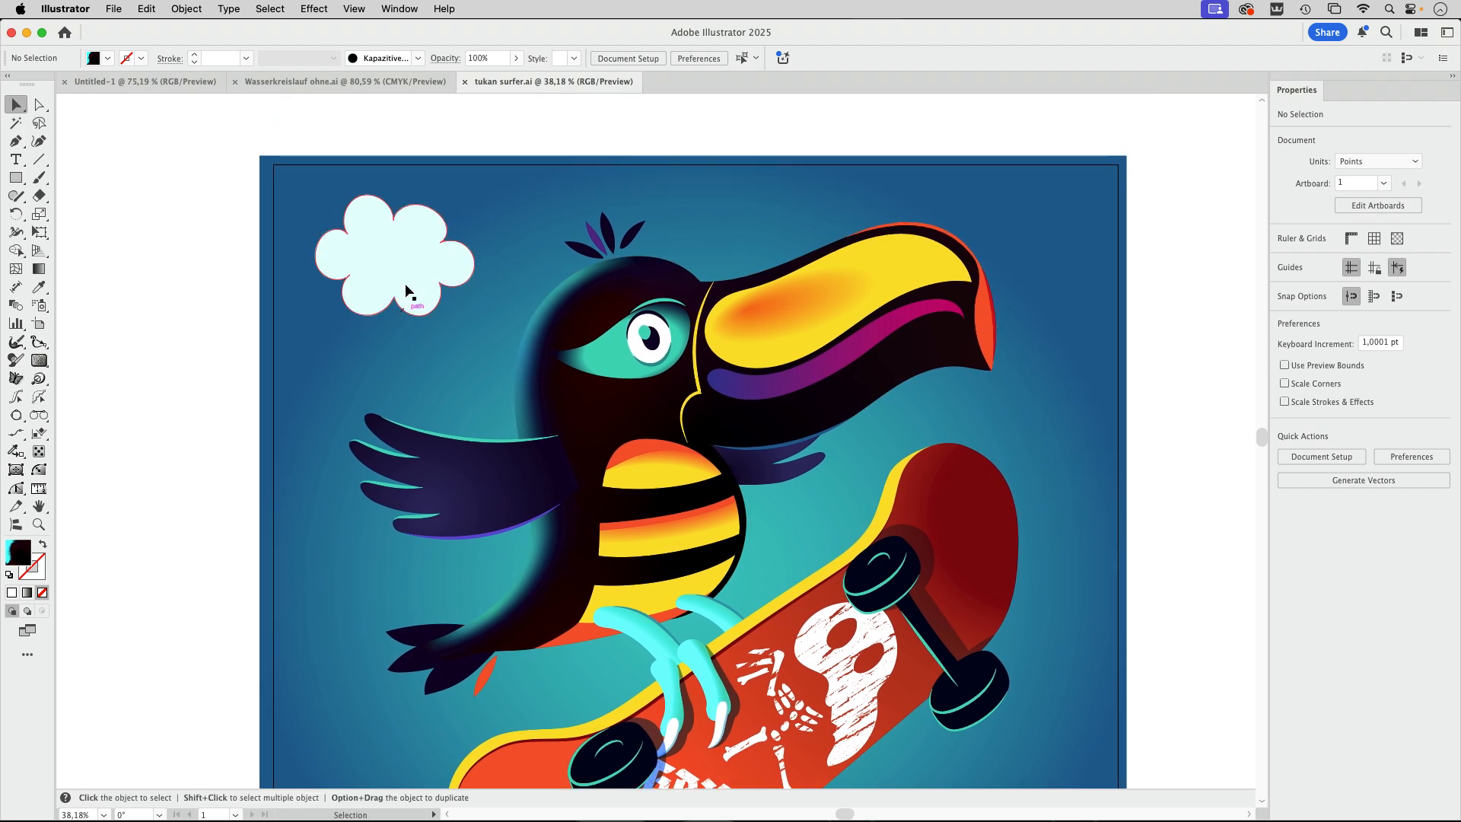
click(399, 253)
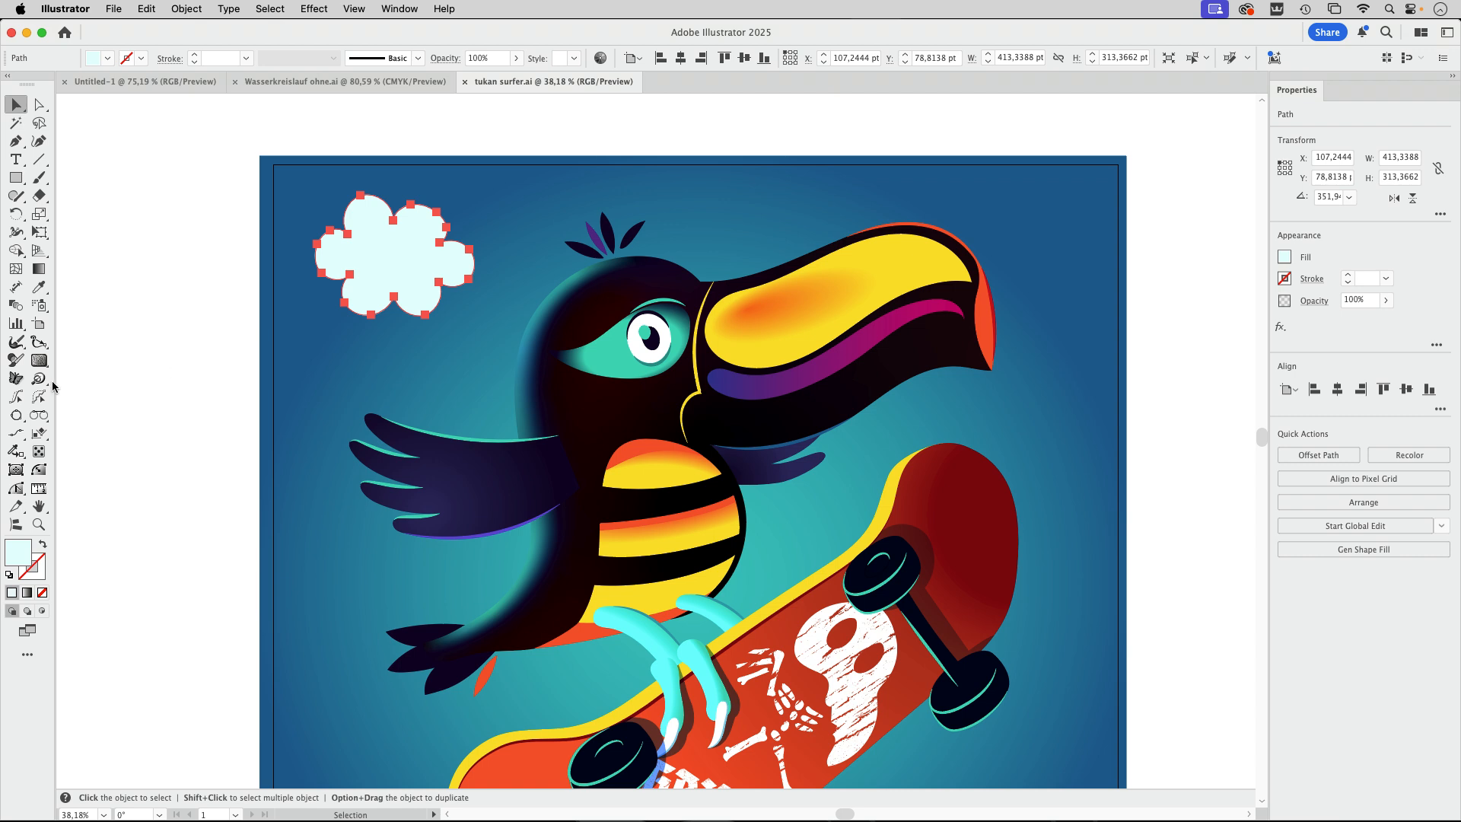
click(16, 361)
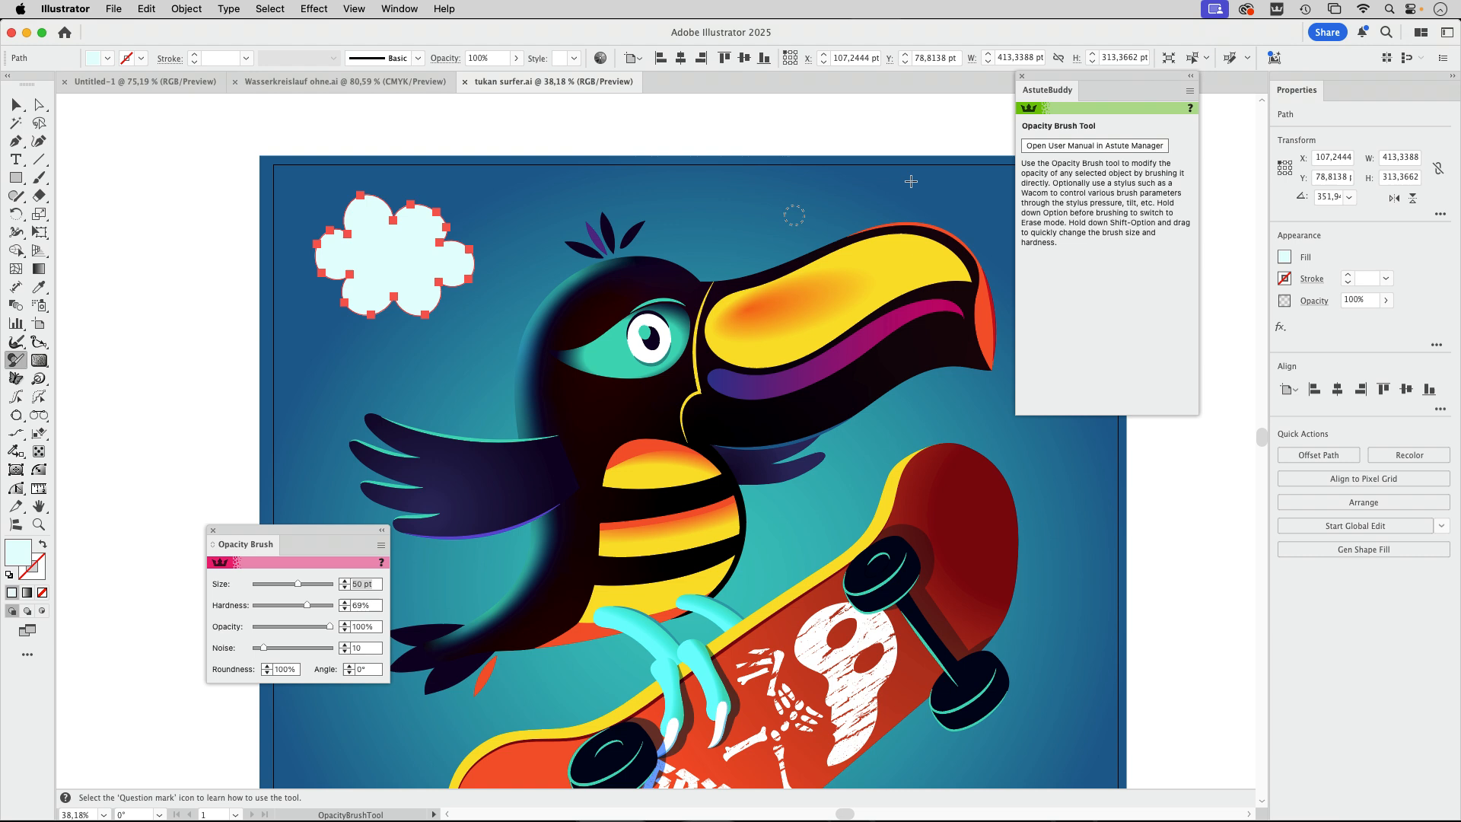
drag(1066, 85, 1167, 111)
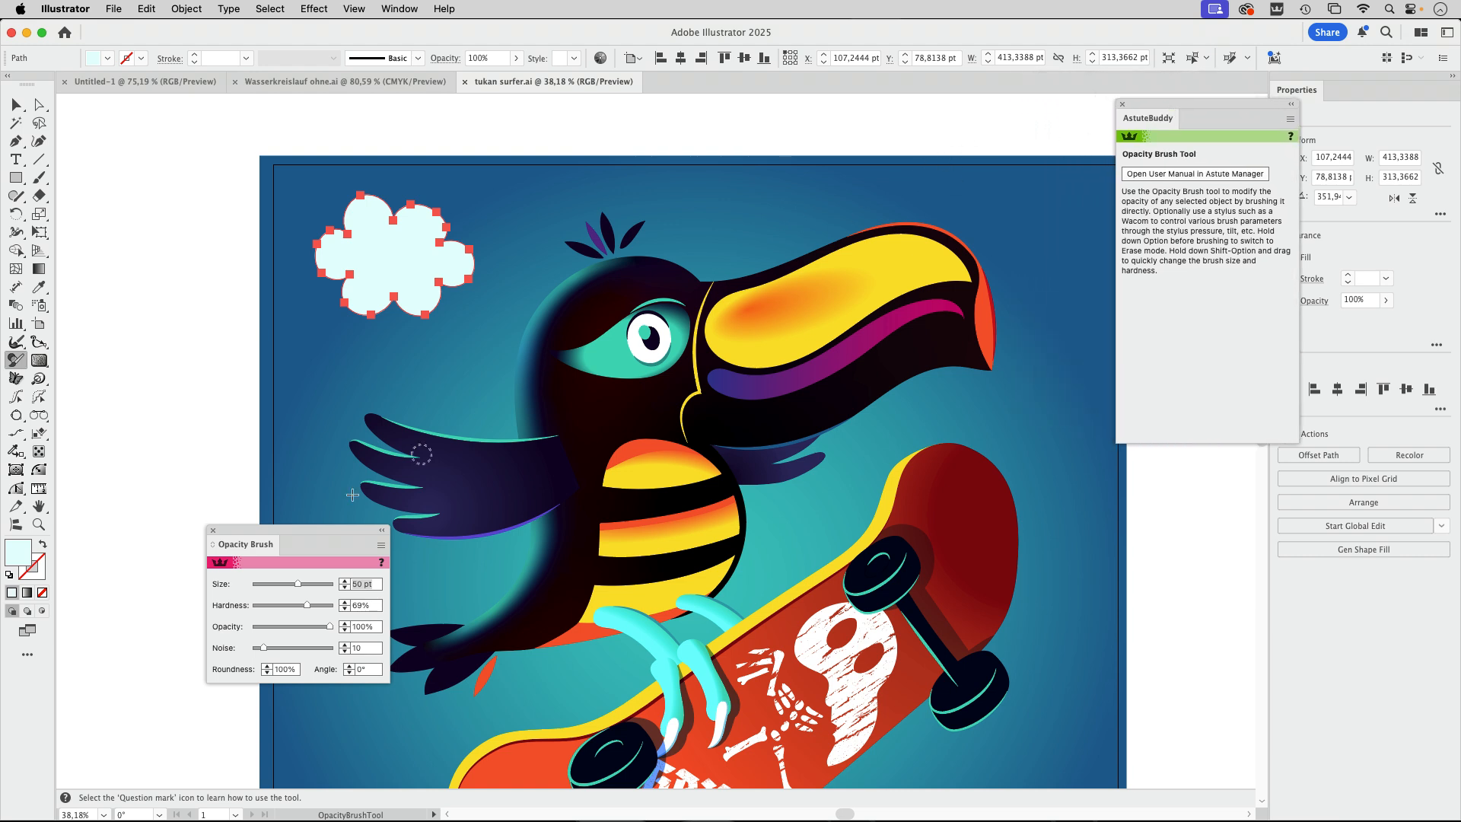
mouse_move(288, 525)
mouse_down()
mouse_move(603, 177)
mouse_move(563, 144)
mouse_move(609, 134)
mouse_up()
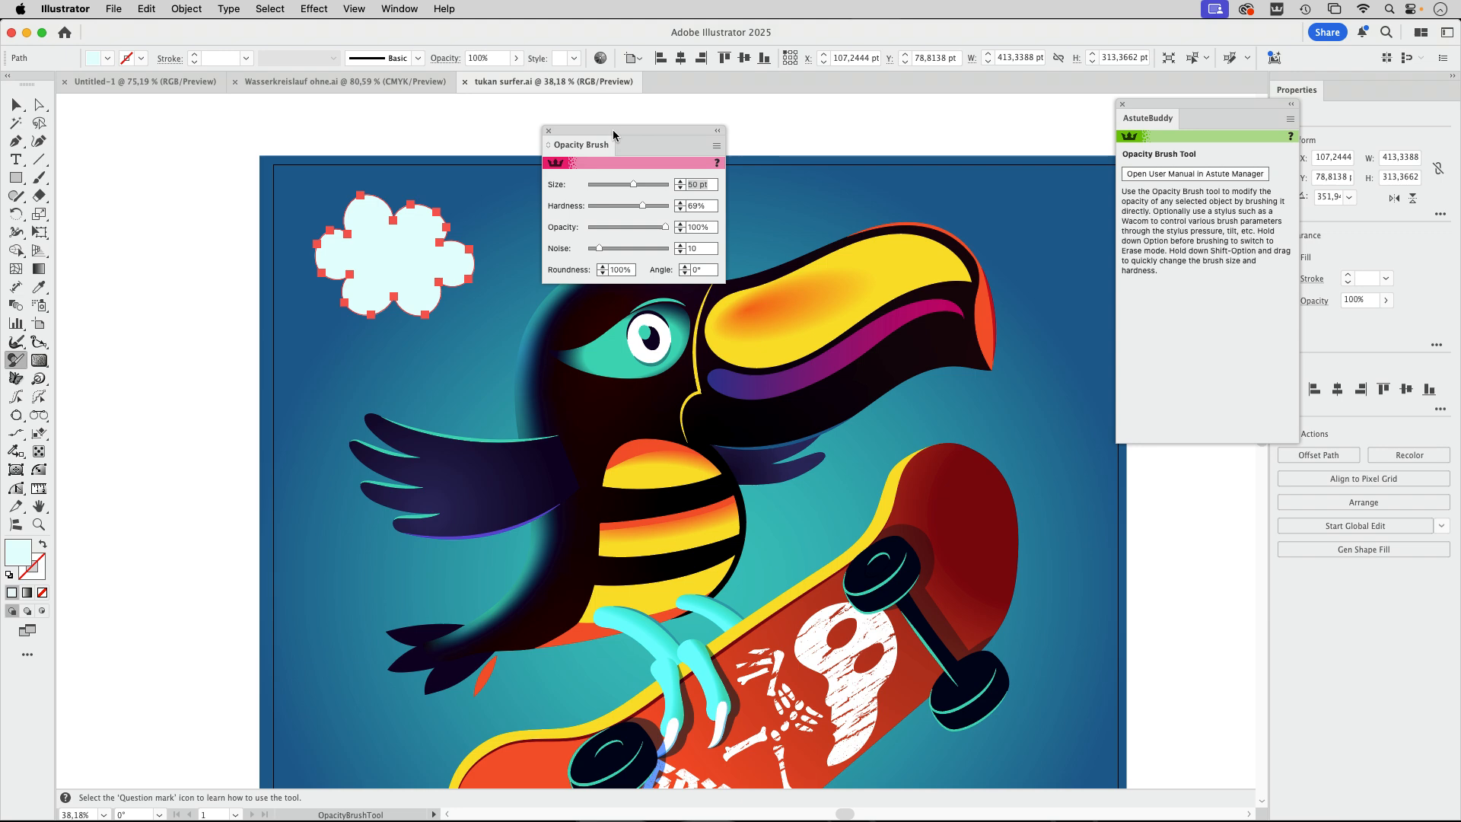
Try an Opacity Brush stroke running diagonally across the cloud, and undo it
key(super+space)
mouse_move(359, 202)
mouse_down()
mouse_move(512, 309)
mouse_move(615, 341)
mouse_move(461, 345)
mouse_up()
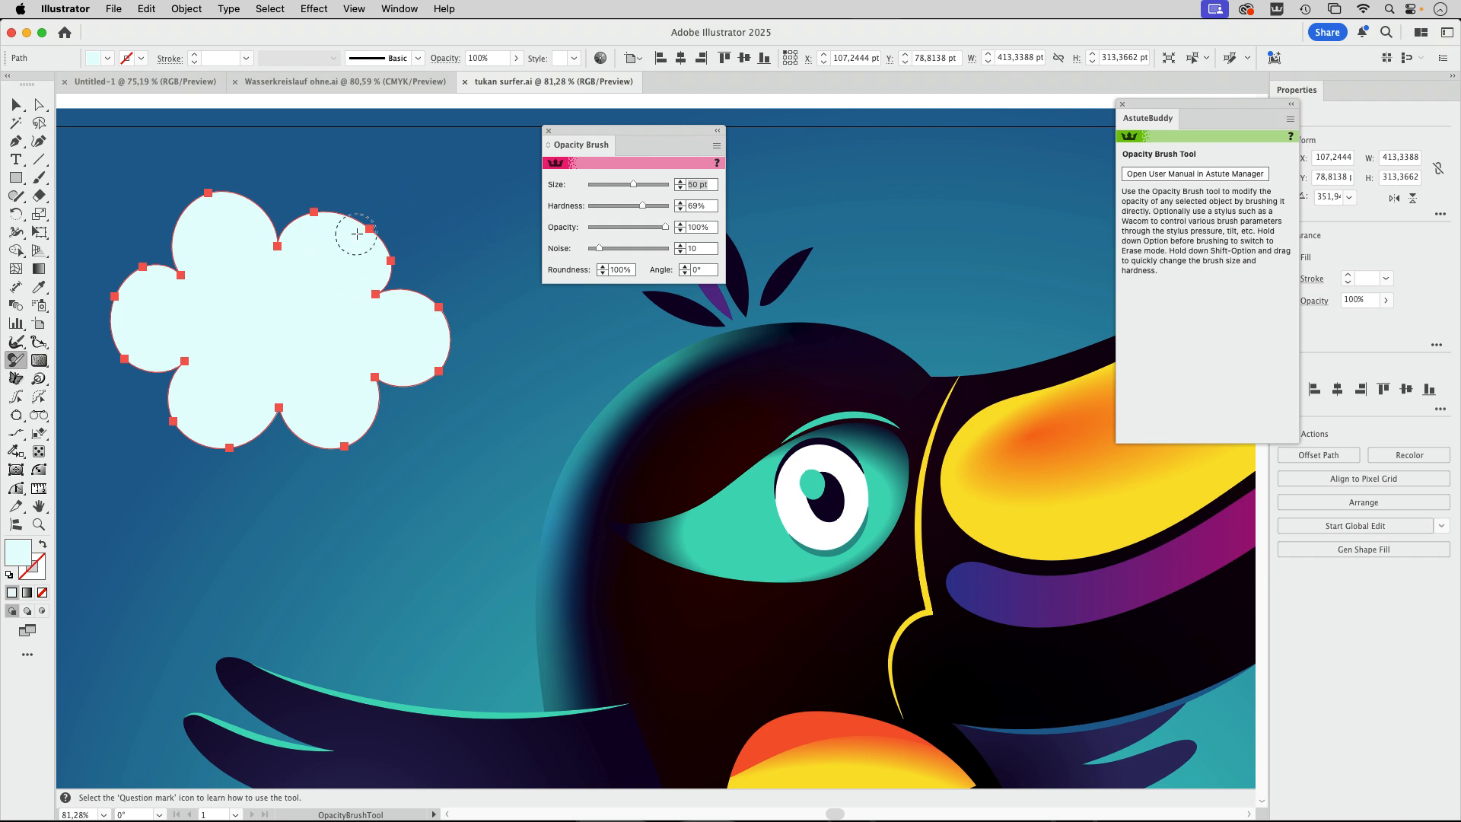
drag(367, 212, 219, 453)
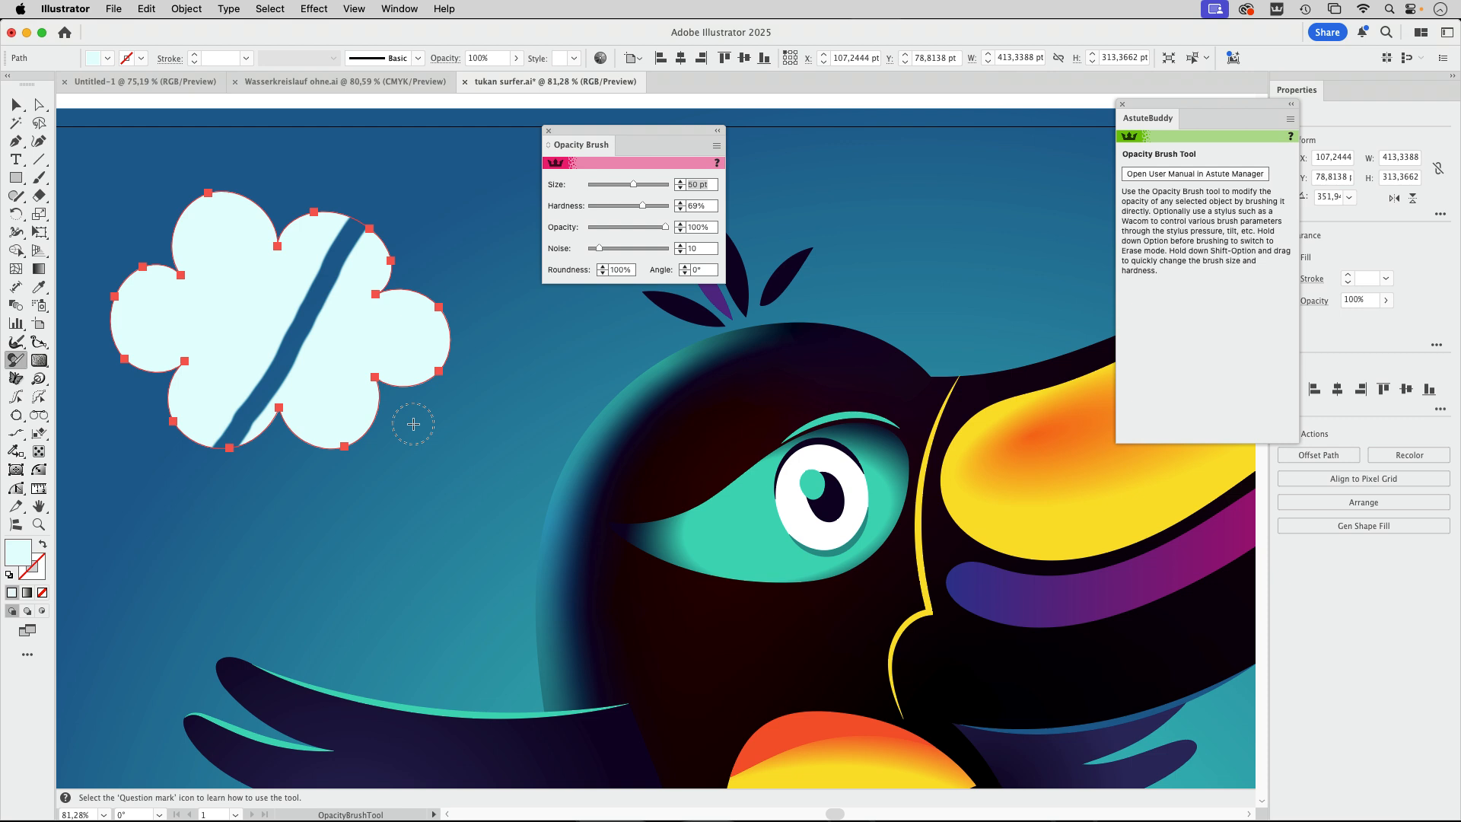
key(super+z)
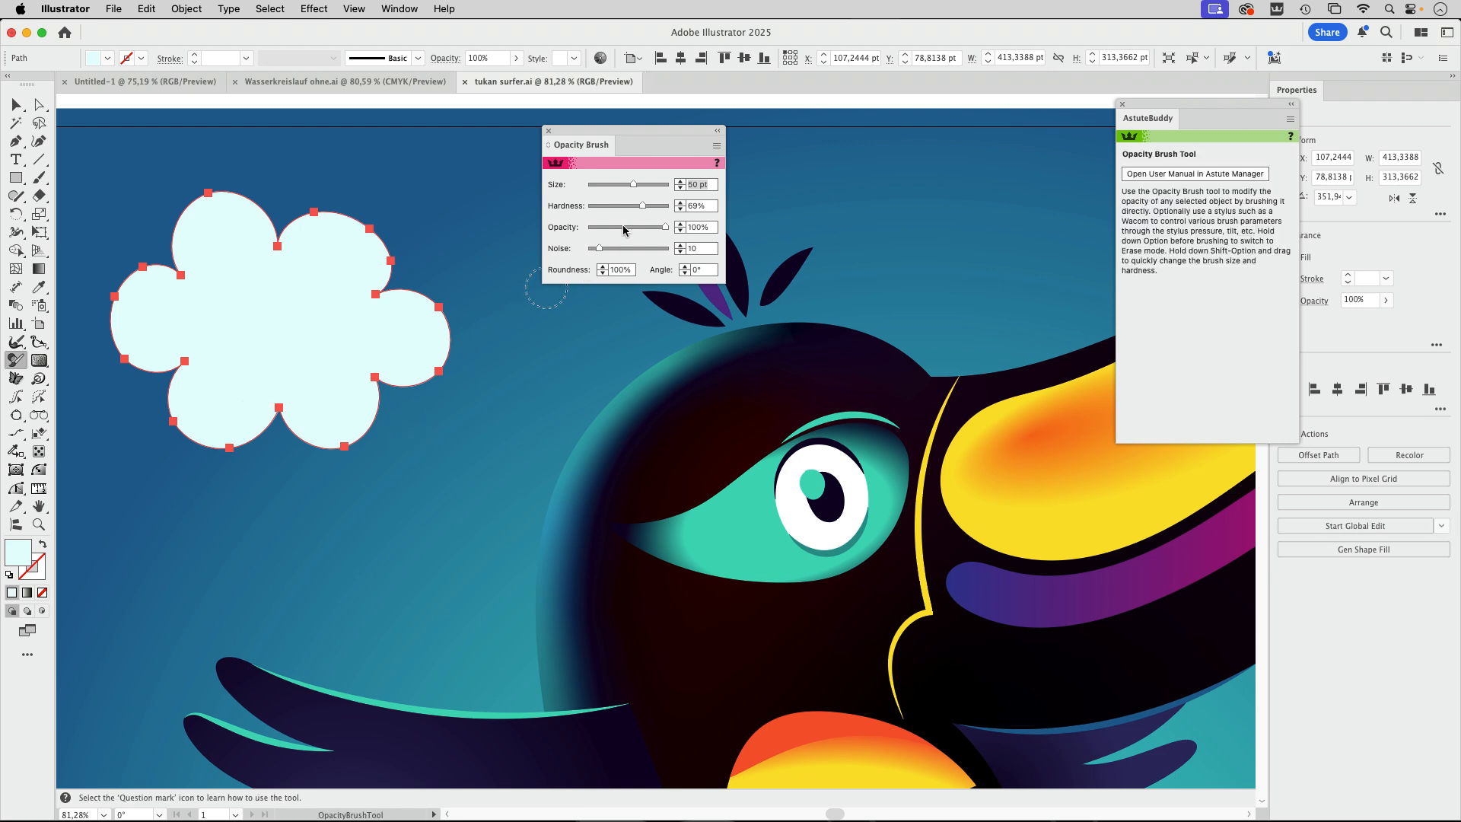
Set the Opacity Brush hardness to 0% and paint a soft diagonal stroke across the cloud
drag(642, 205, 586, 207)
drag(369, 203, 150, 560)
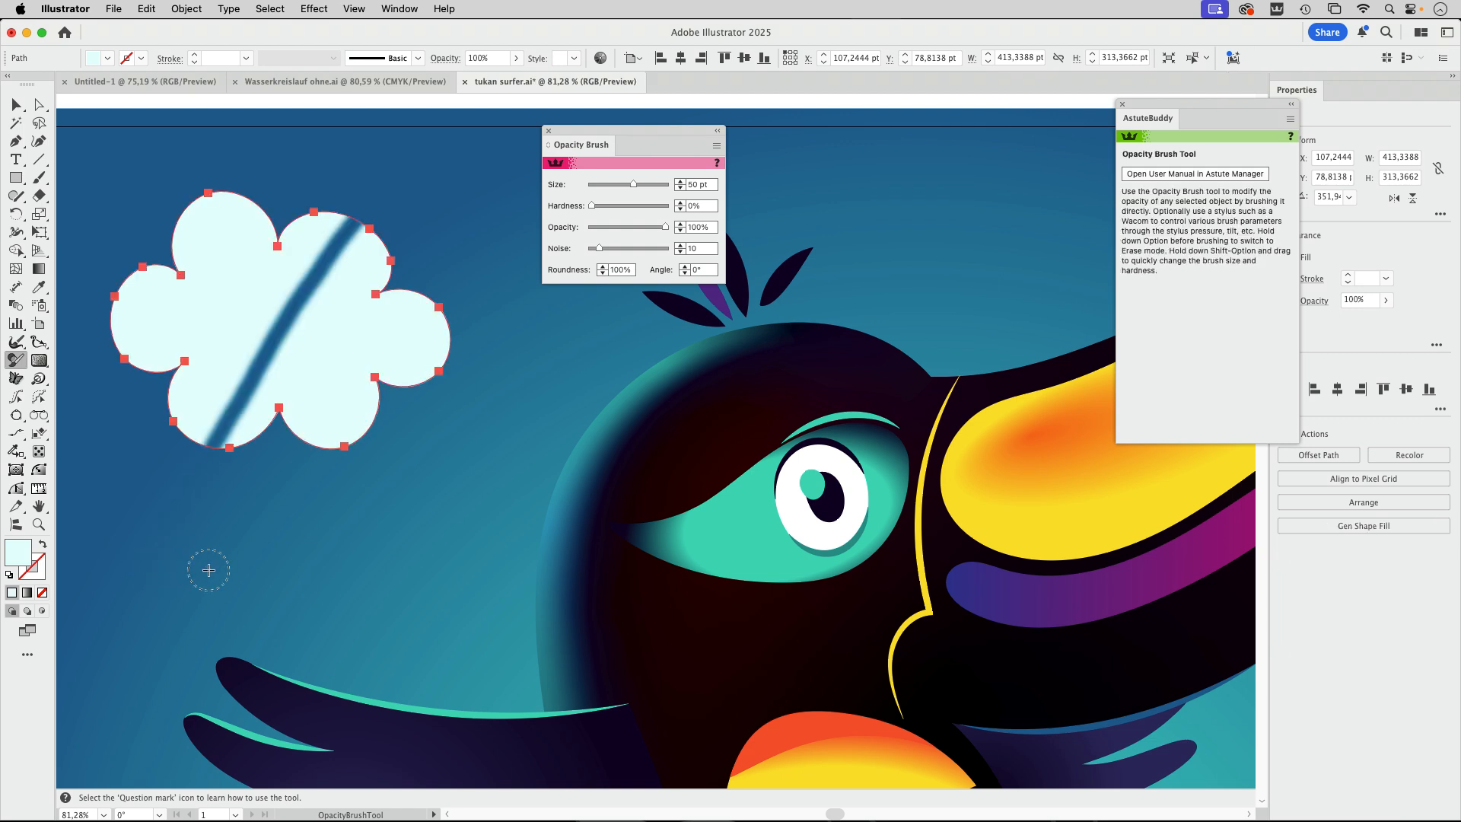
Undo the diagonal stroke, paint a soft Opacity Brush stroke along the edge of the cloud's upper-right lobe, and deselect the cloud
key(super+z)
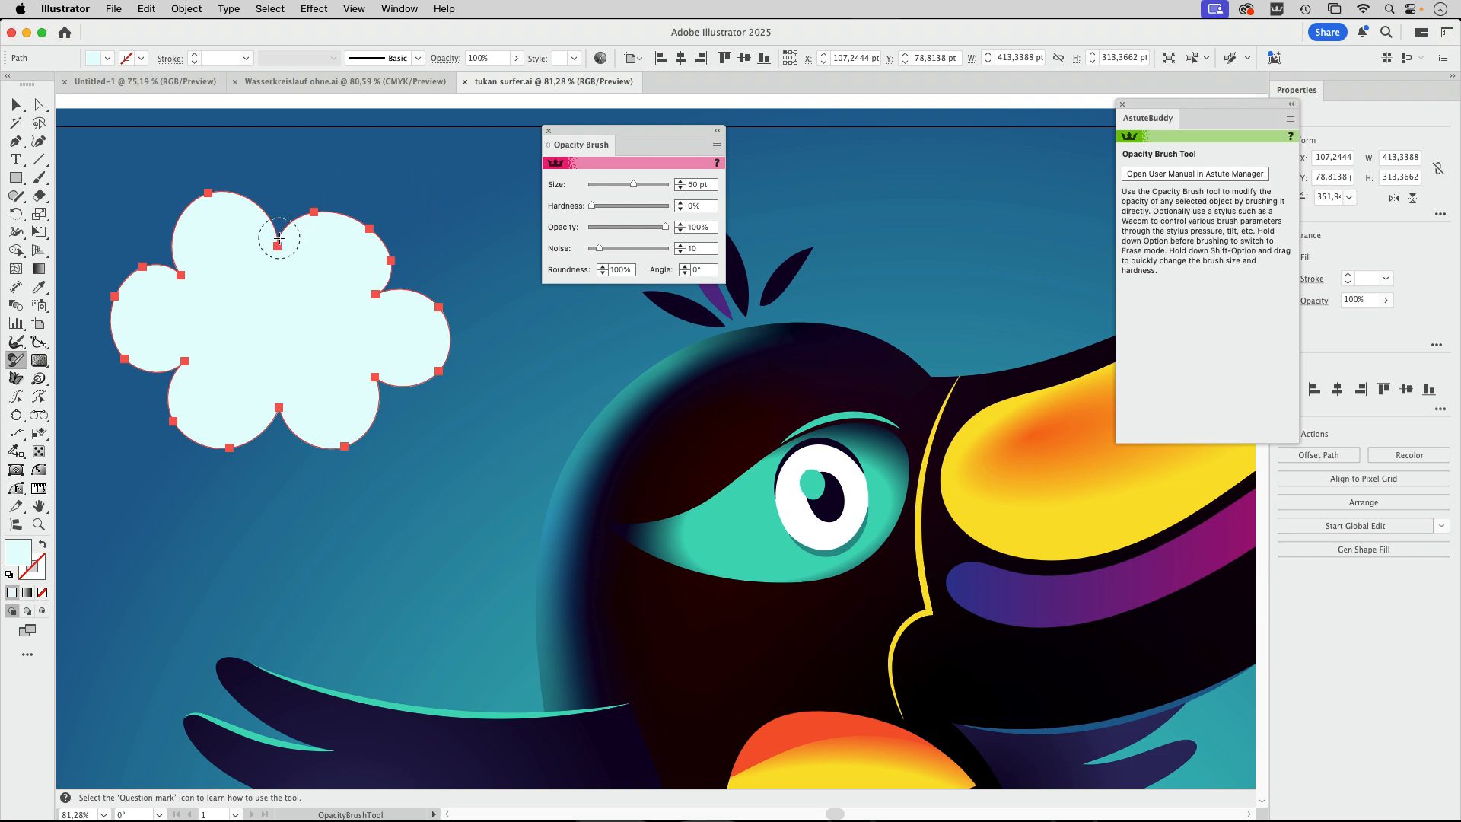
mouse_move(278, 239)
mouse_down()
mouse_move(323, 210)
mouse_move(370, 229)
mouse_move(389, 254)
mouse_move(362, 305)
mouse_up()
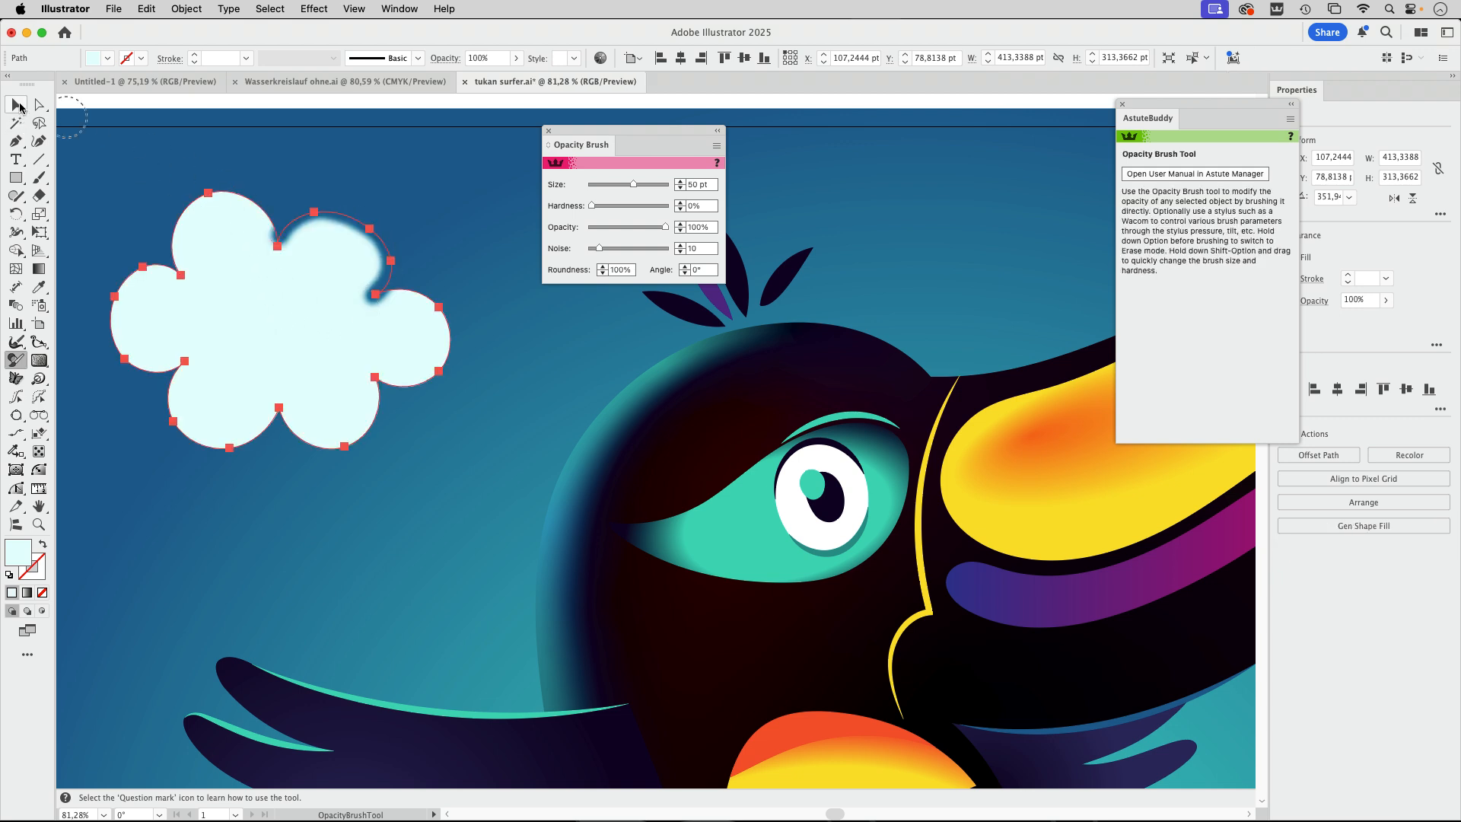
click(19, 106)
click(304, 113)
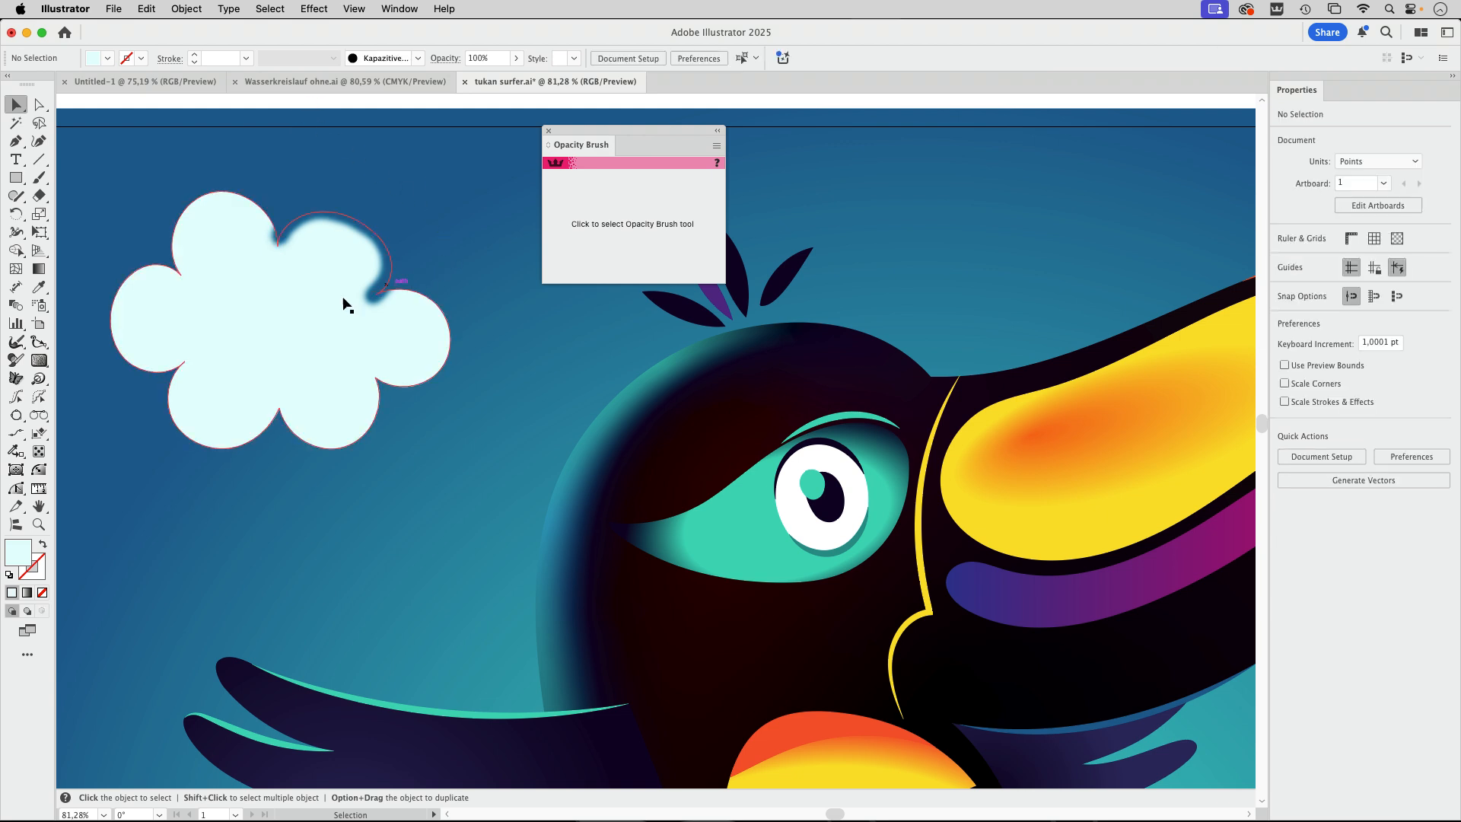
Reselect the cloud, set the Opacity Brush to 74 pt size and 80% opacity, and fade the upper-right lobe further inward
click(251, 244)
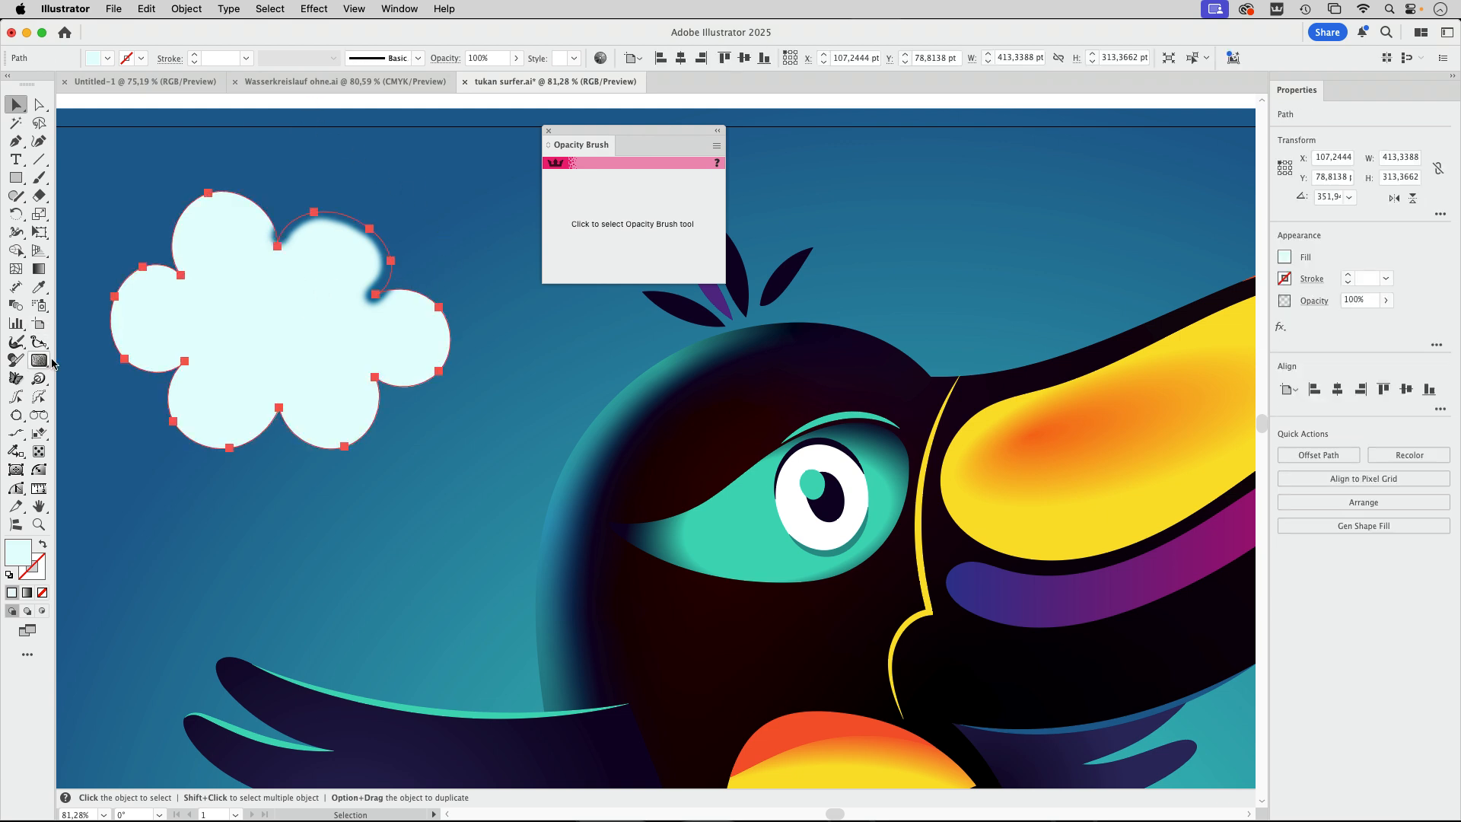
click(16, 359)
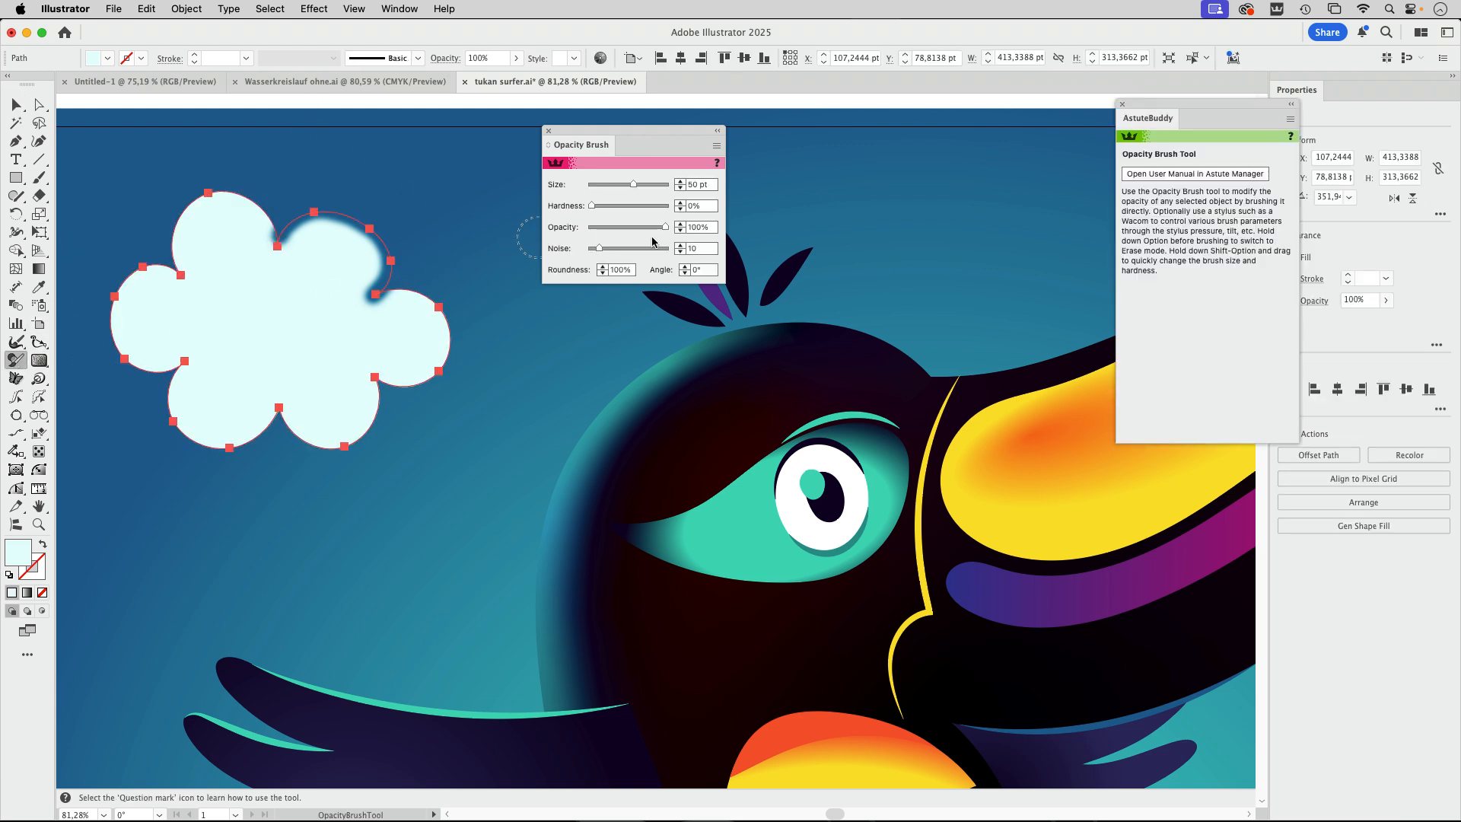
mouse_move(665, 227)
mouse_down()
mouse_move(653, 232)
mouse_move(637, 185)
mouse_up()
mouse_move(277, 232)
mouse_down()
mouse_move(342, 219)
mouse_move(367, 242)
mouse_move(373, 292)
mouse_up()
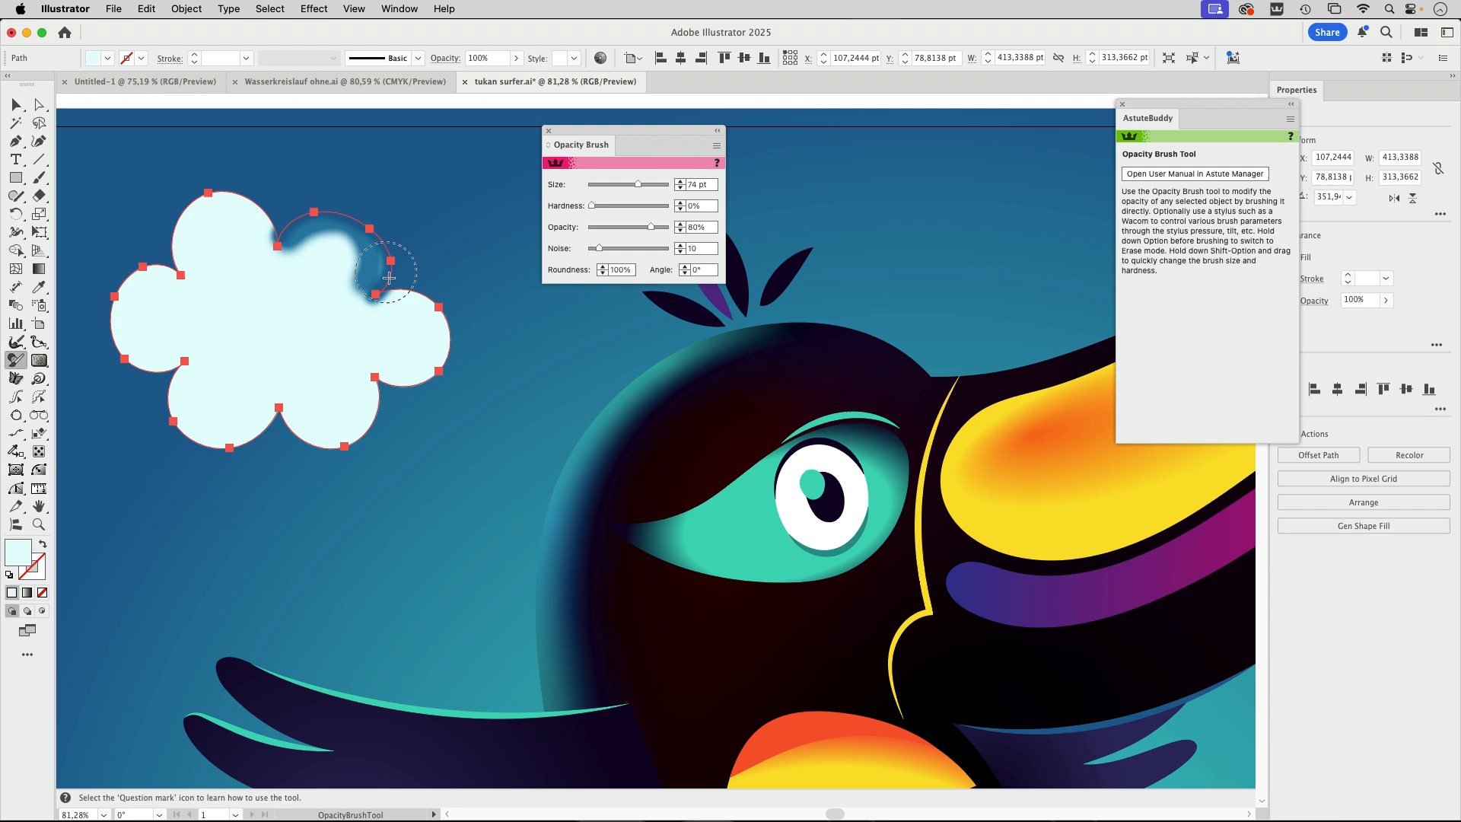
drag(370, 235, 379, 277)
Show the cloud's opacity mask in the Transparency panel, place that panel clear of the cloud, and close the Opacity Brush settings
key(v)
click(397, 9)
scroll(425, 669, down, 5)
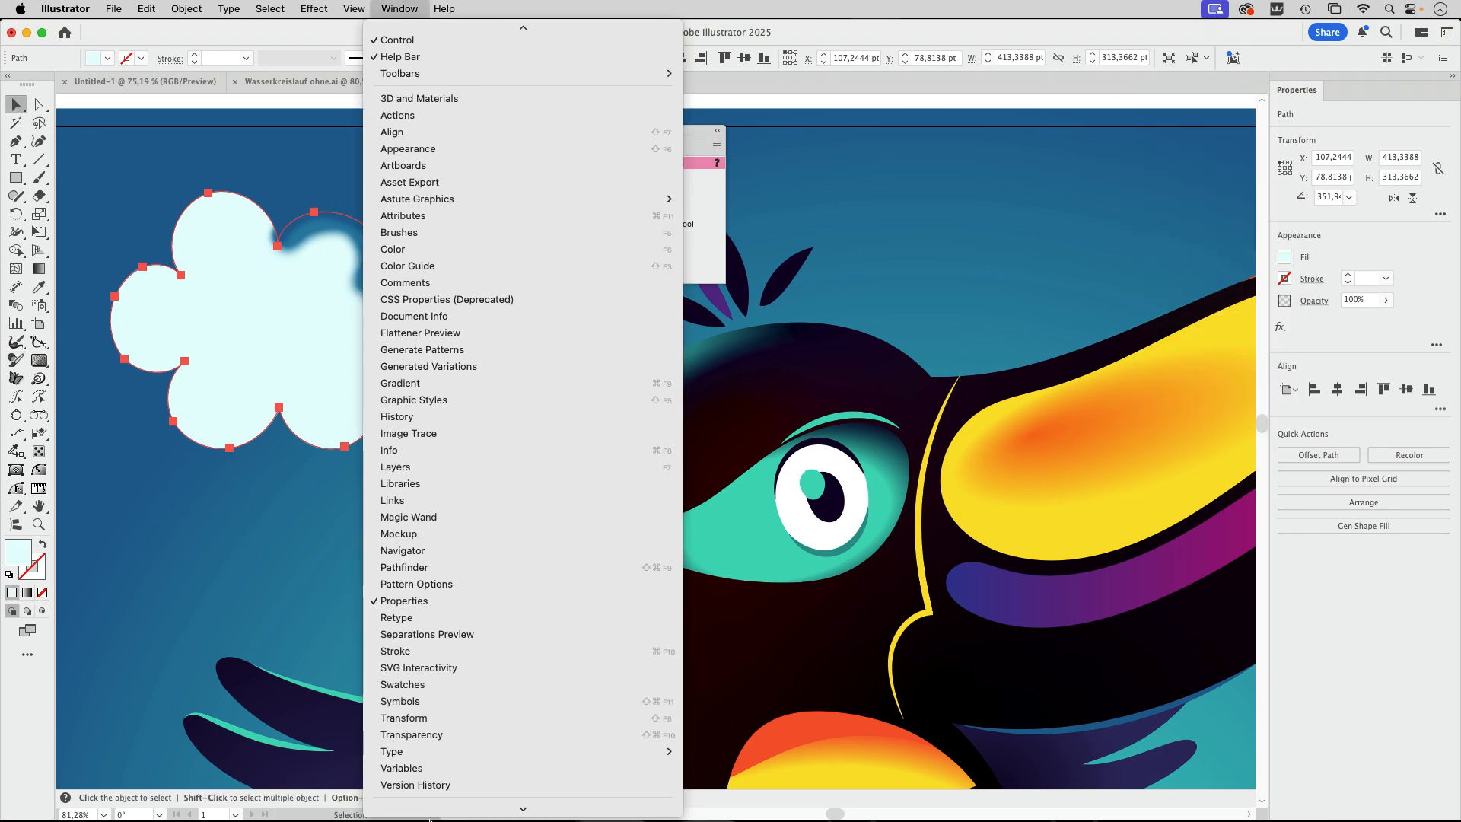
click(425, 684)
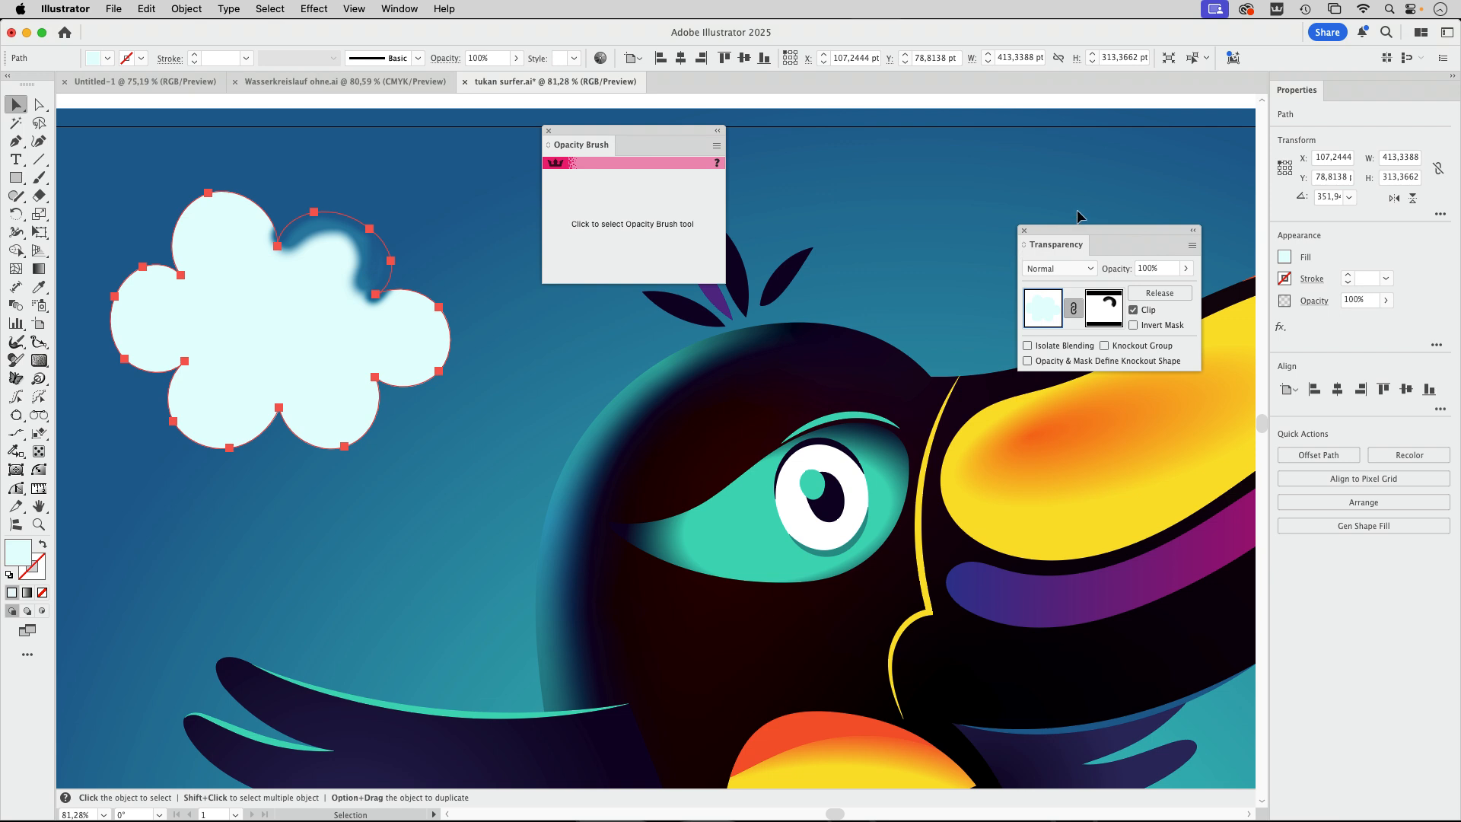
drag(1082, 236, 1009, 252)
drag(927, 287, 584, 339)
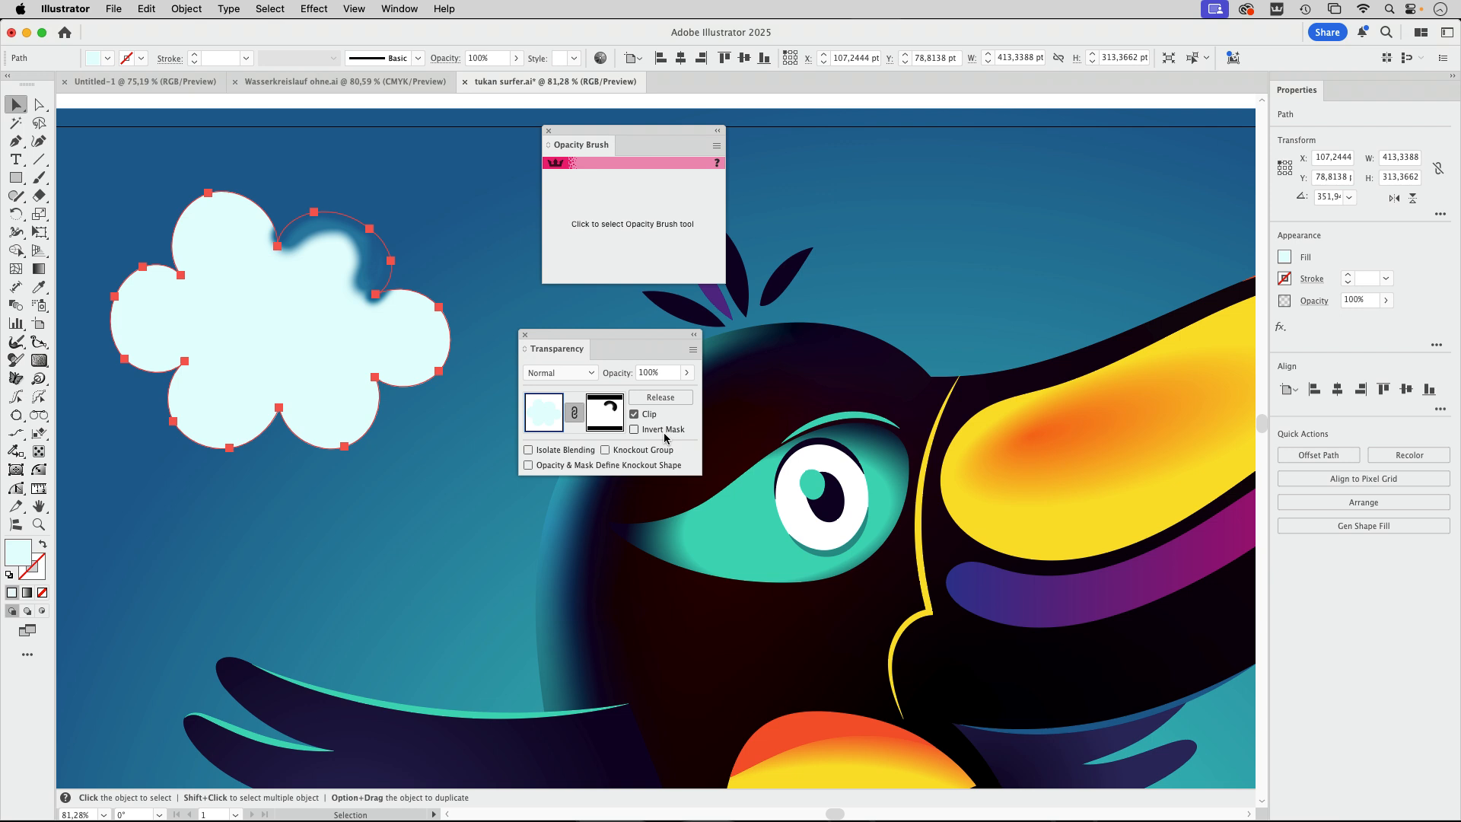
mouse_move(562, 334)
mouse_down()
mouse_move(712, 275)
mouse_move(954, 131)
mouse_up()
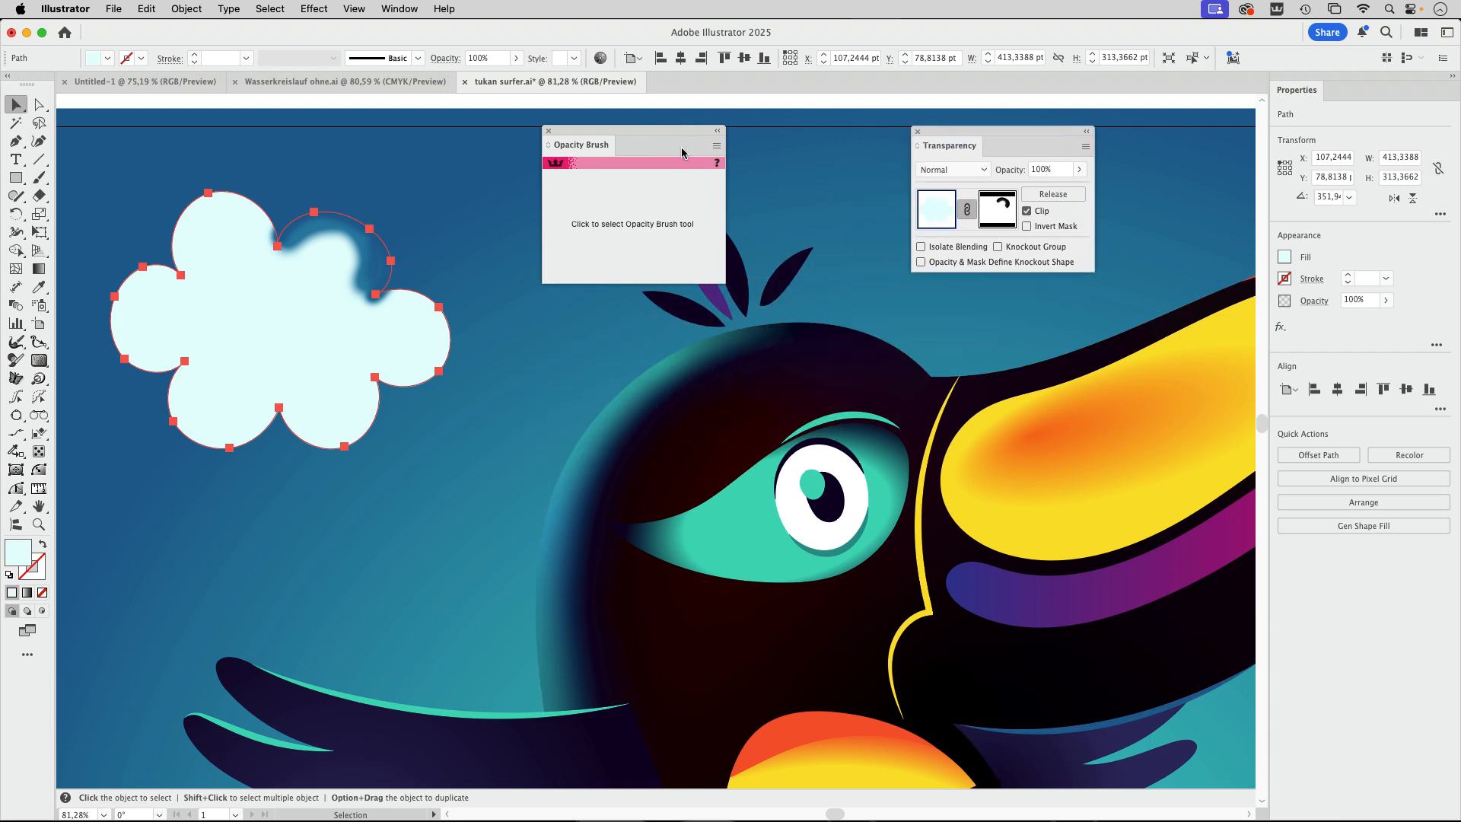
click(550, 133)
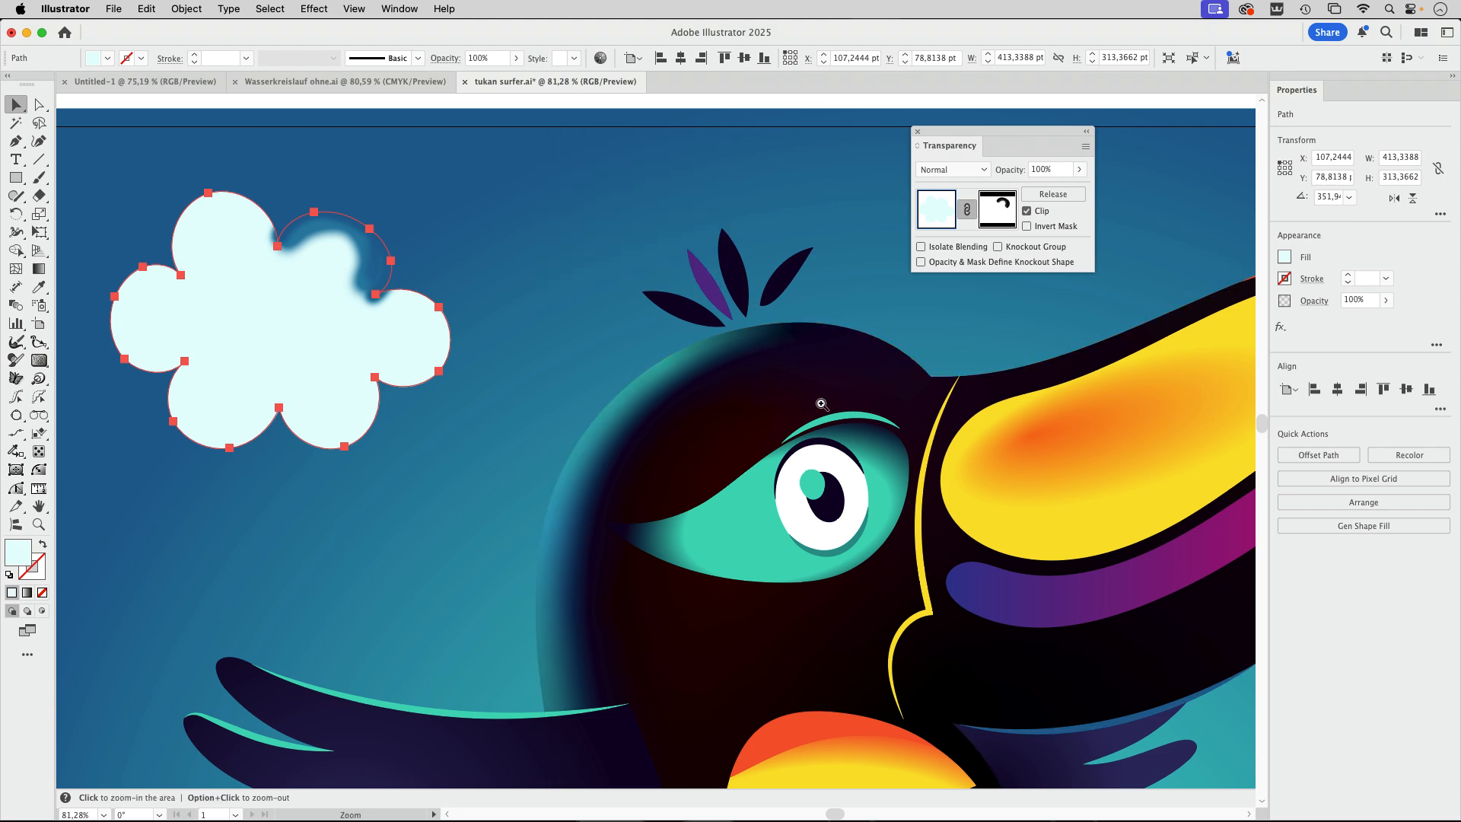
Deselect the cloud and look over the whole toucan and skateboard illustration
scroll(822, 396, down, 5)
scroll(763, 475, right, 8)
scroll(763, 476, down, 4)
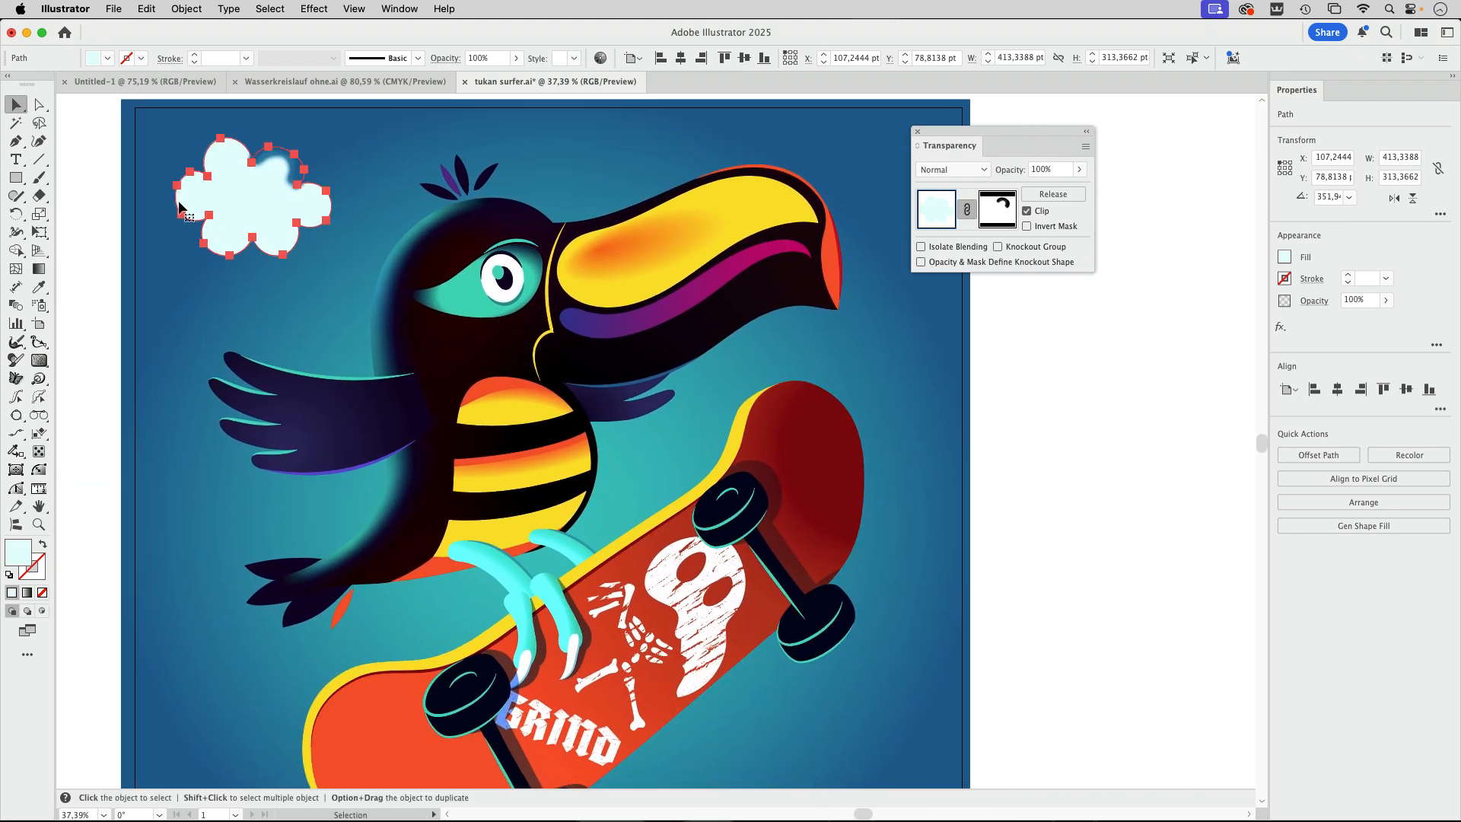
click(66, 162)
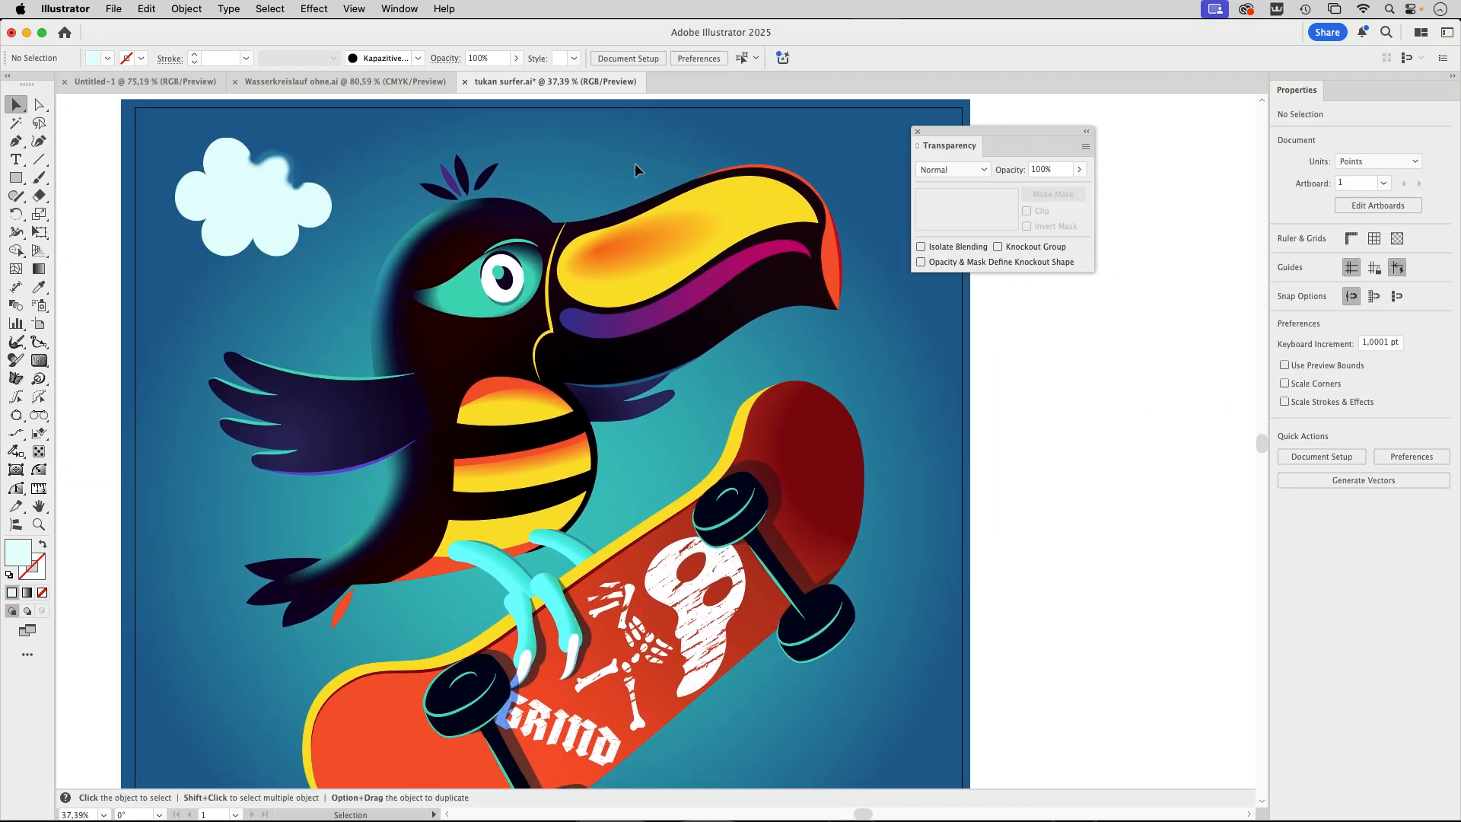
scroll(910, 485, down, 3)
scroll(910, 486, left, 1)
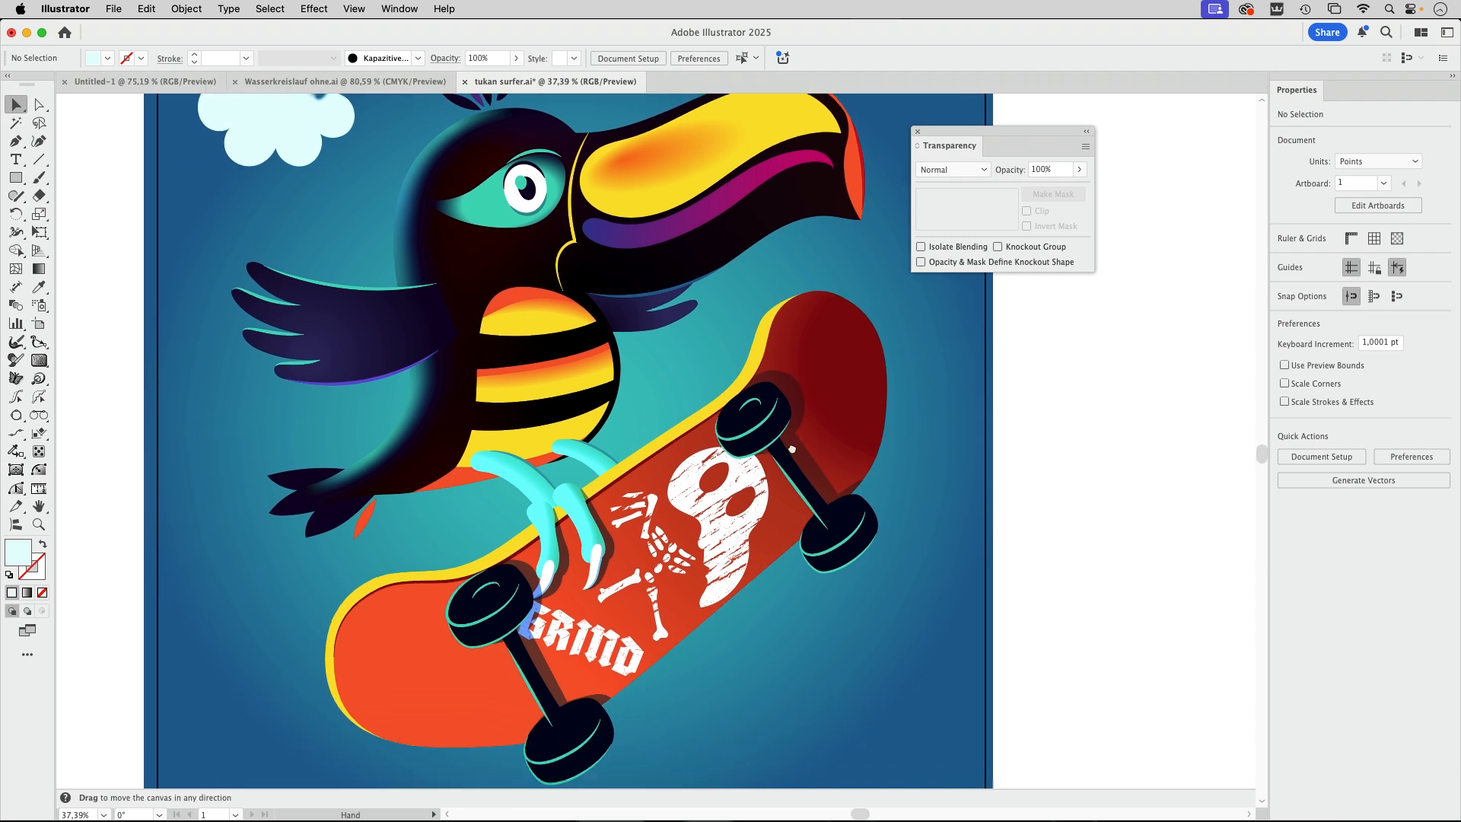
scroll(847, 455, left, 1)
scroll(846, 455, down, 1)
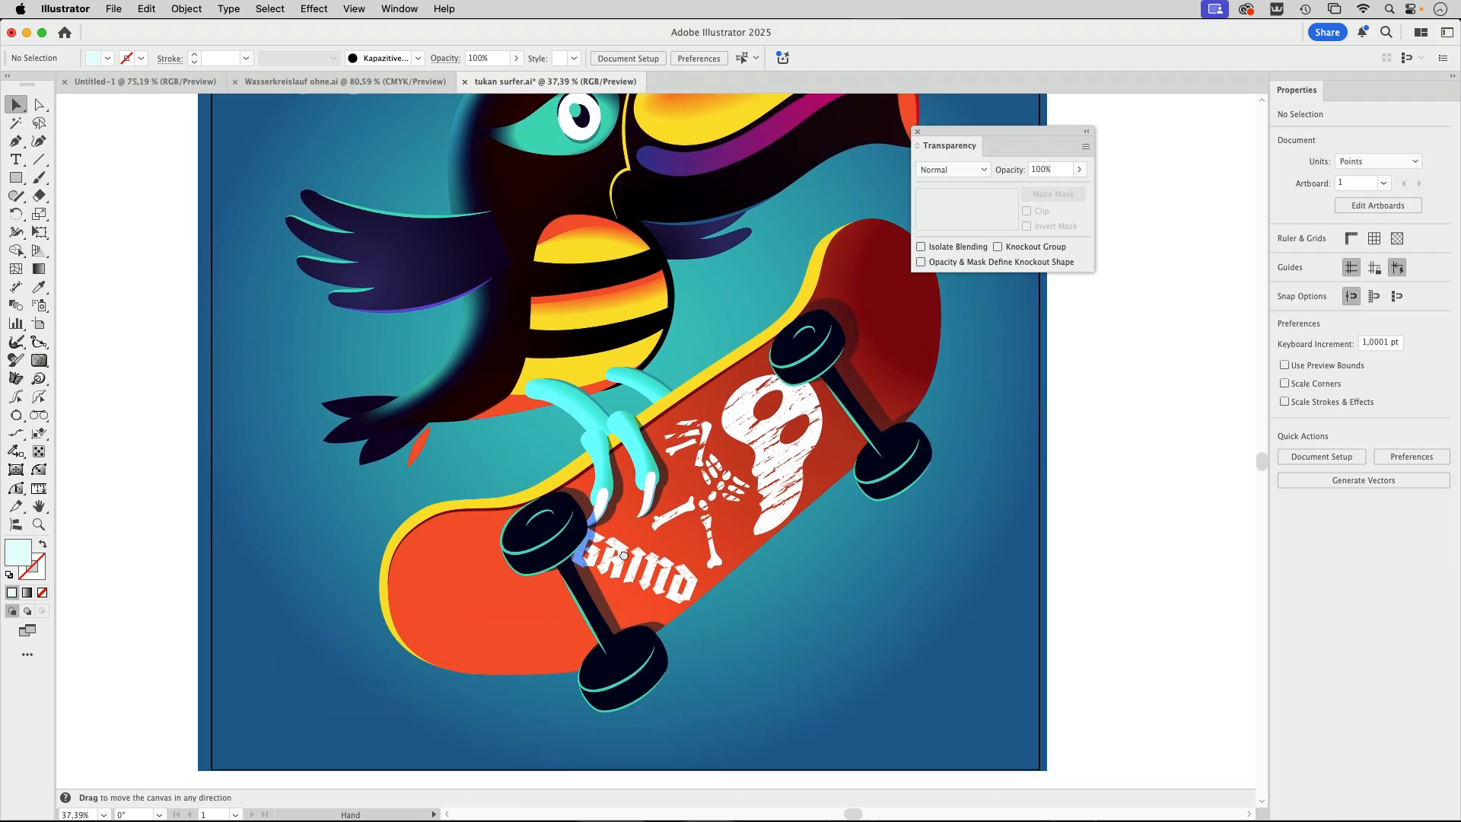
scroll(807, 525, up, 2)
key(space)
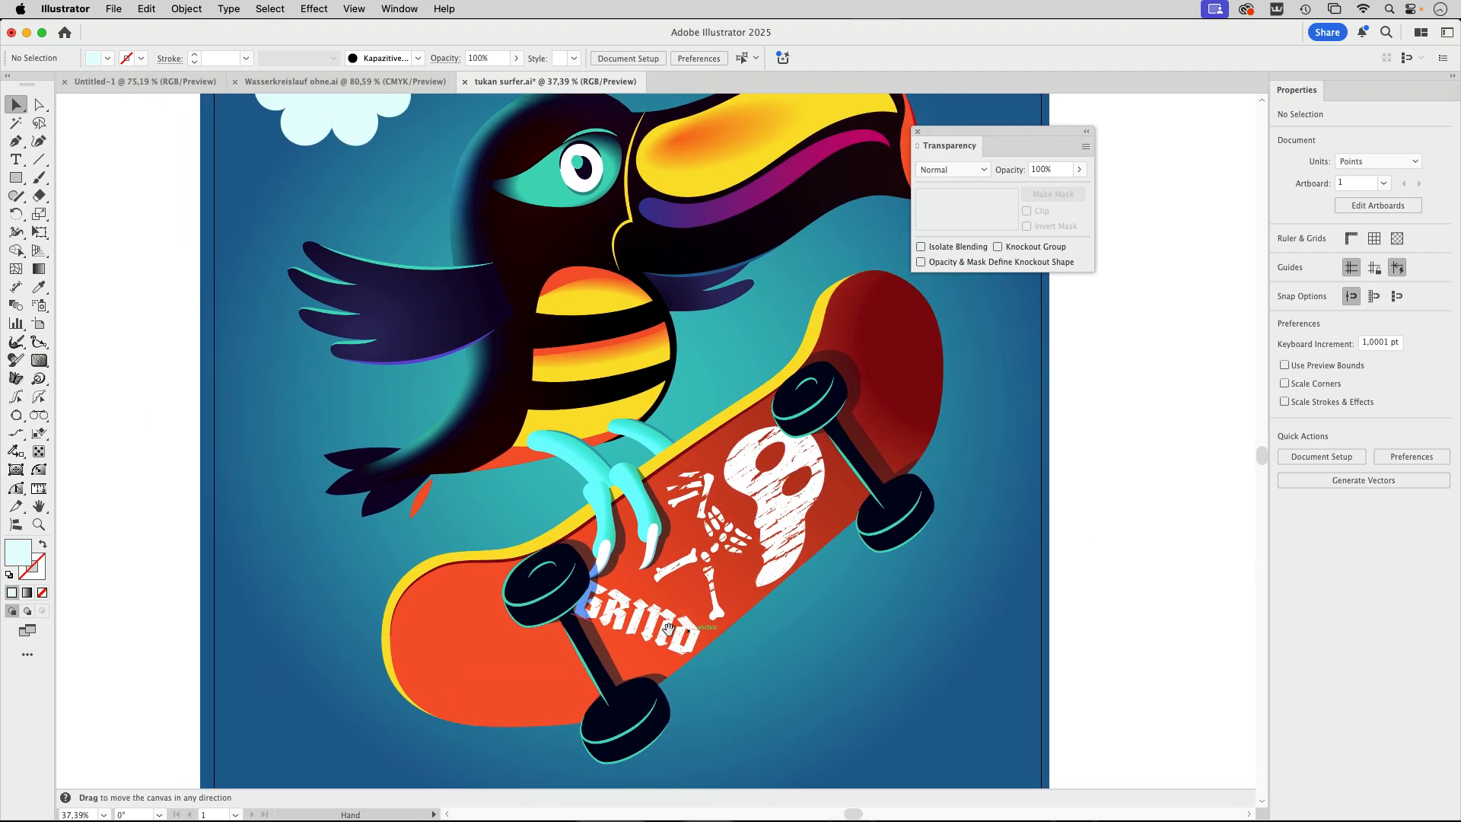
drag(669, 628, 748, 770)
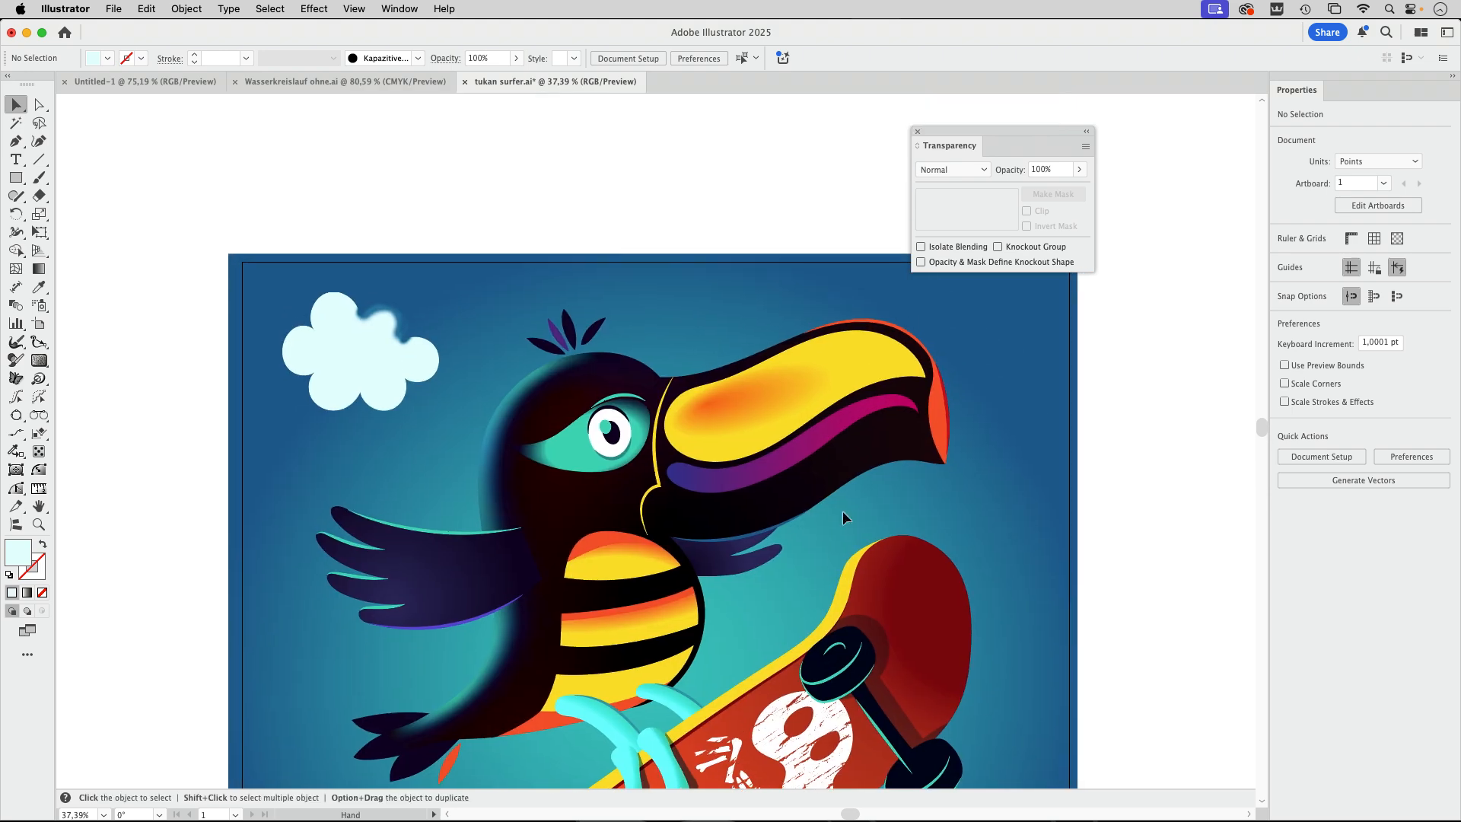
Select only the yellow upper beak path, close the Transparency panel, and activate the Texture tool with its panel moved aside
click(867, 358)
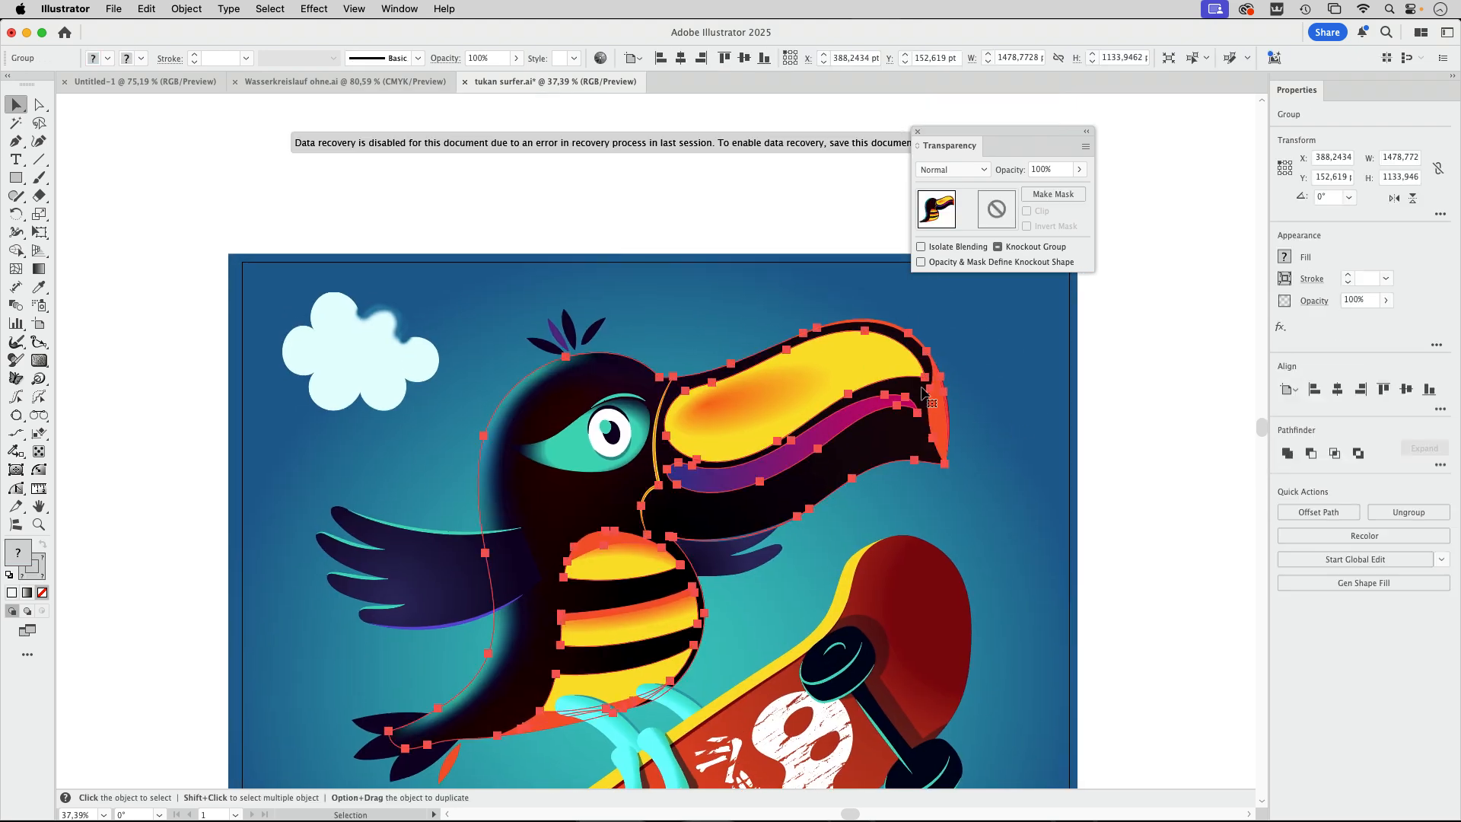
click(40, 104)
click(813, 335)
click(814, 337)
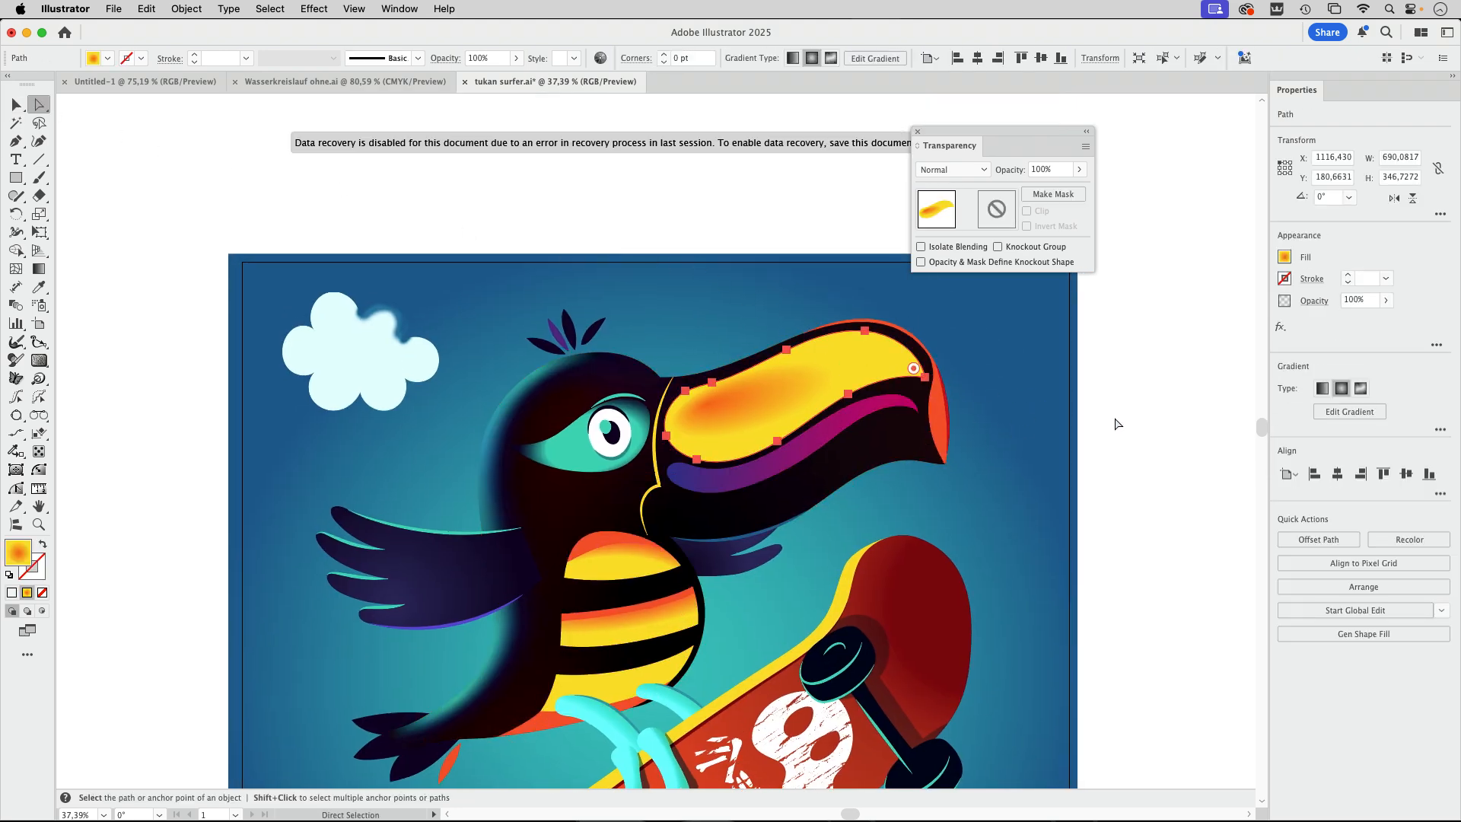
click(917, 132)
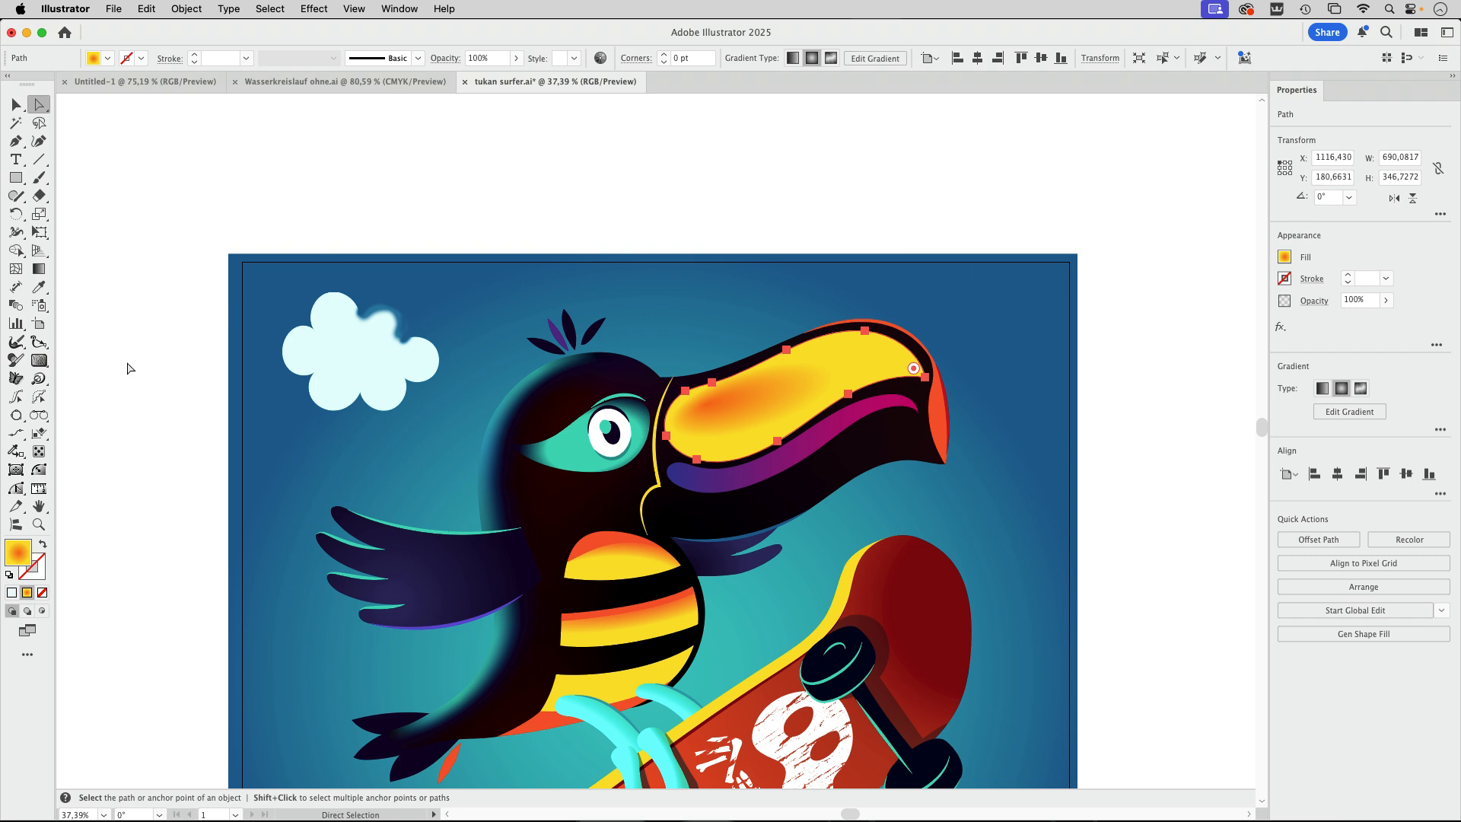
click(39, 361)
drag(796, 192, 1019, 153)
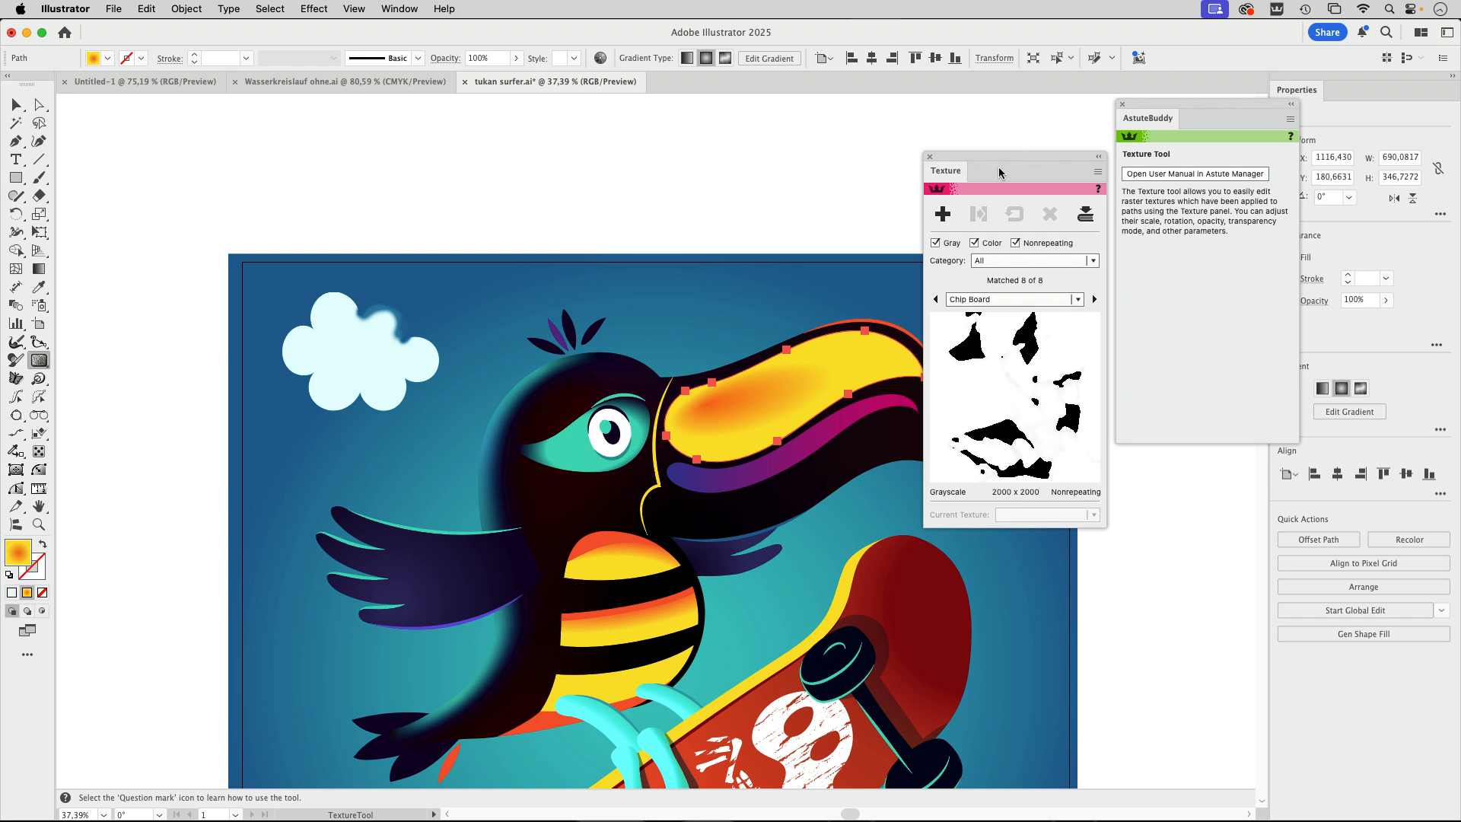
Import MezzoSmall_20.png from the texturino-texture-pack-mezzotint folder in Downloads into the texture library
click(1086, 215)
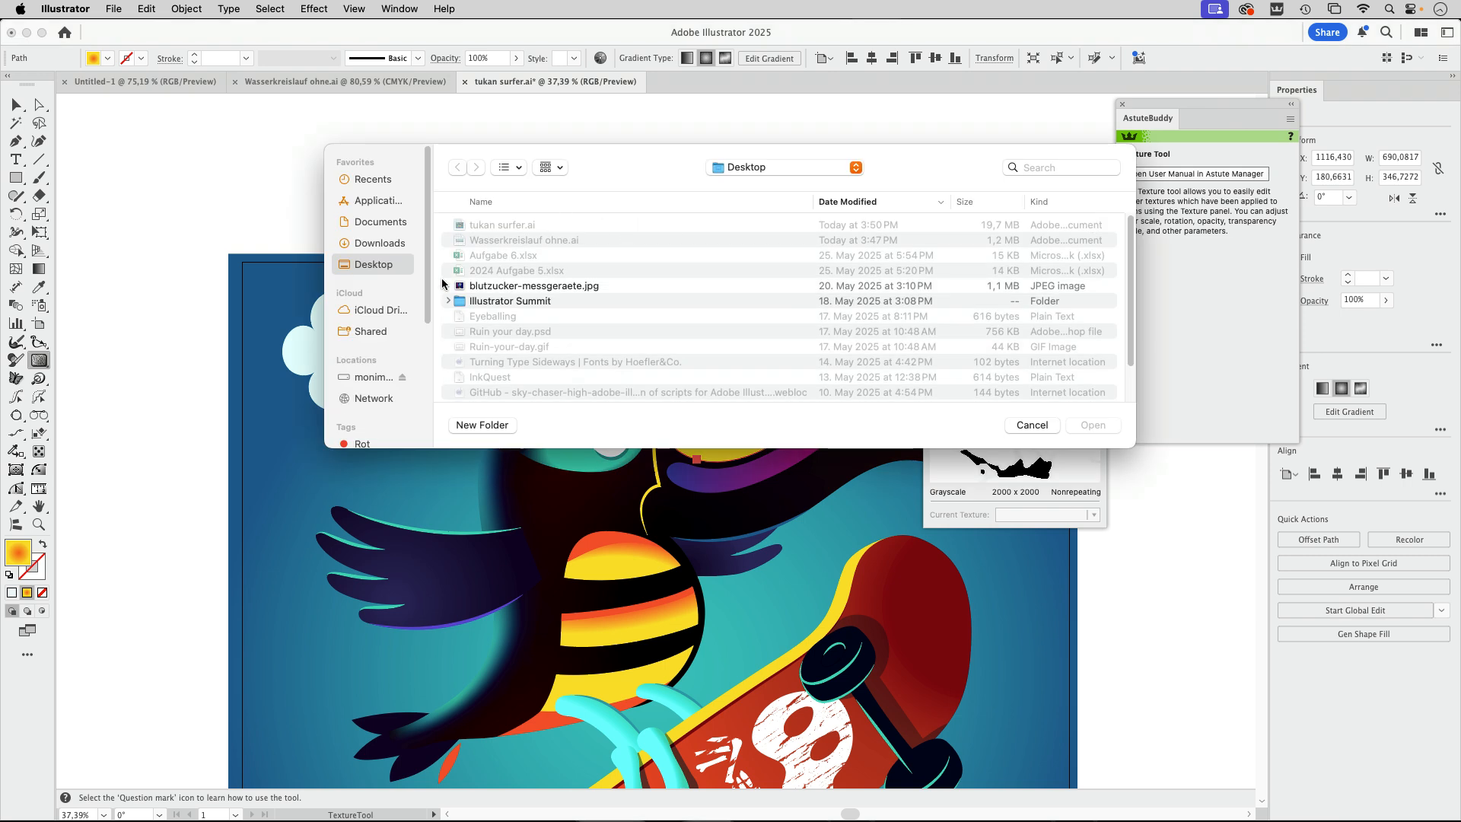
click(378, 243)
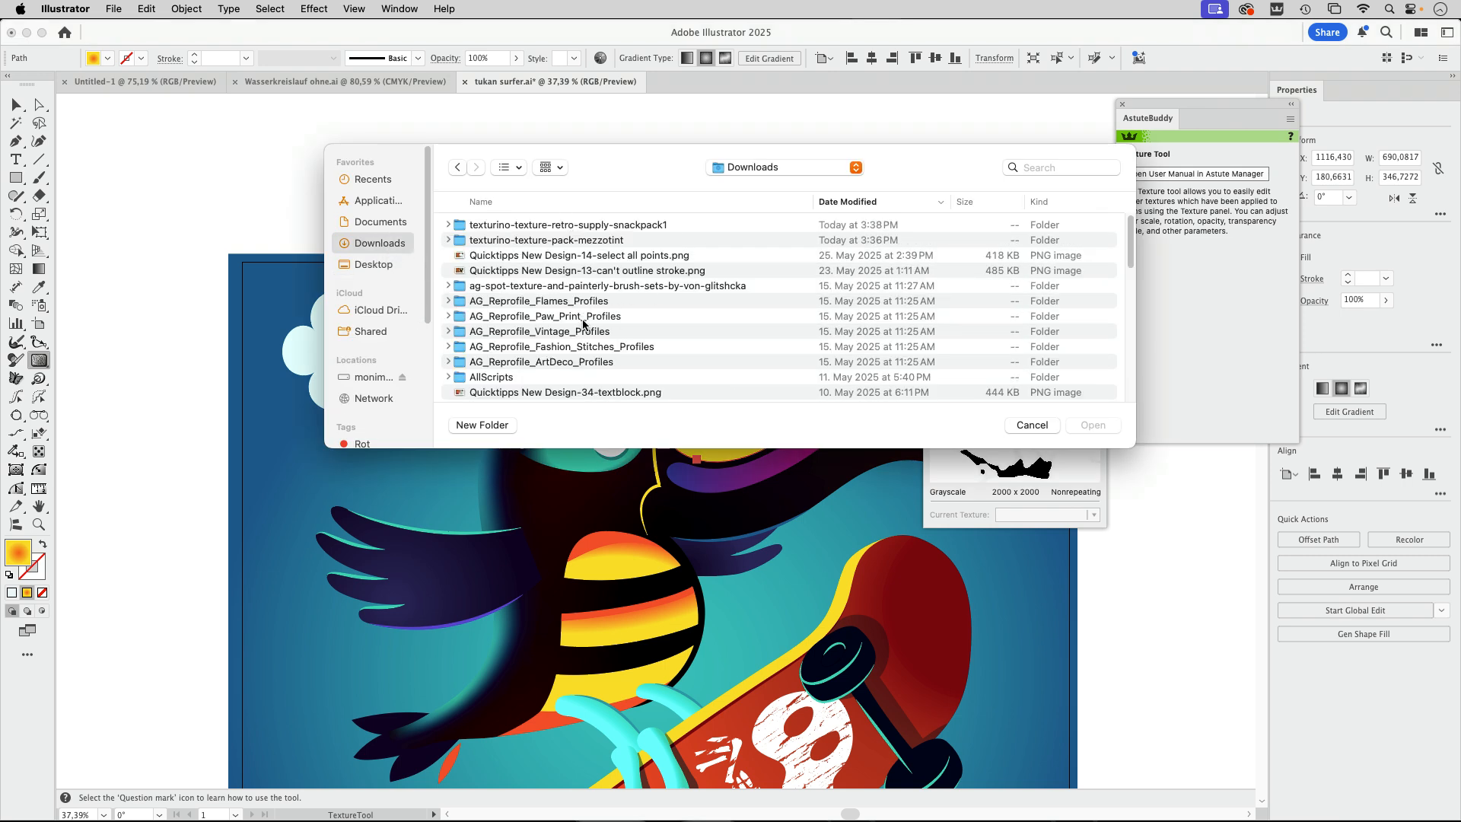
double_click(558, 242)
click(517, 259)
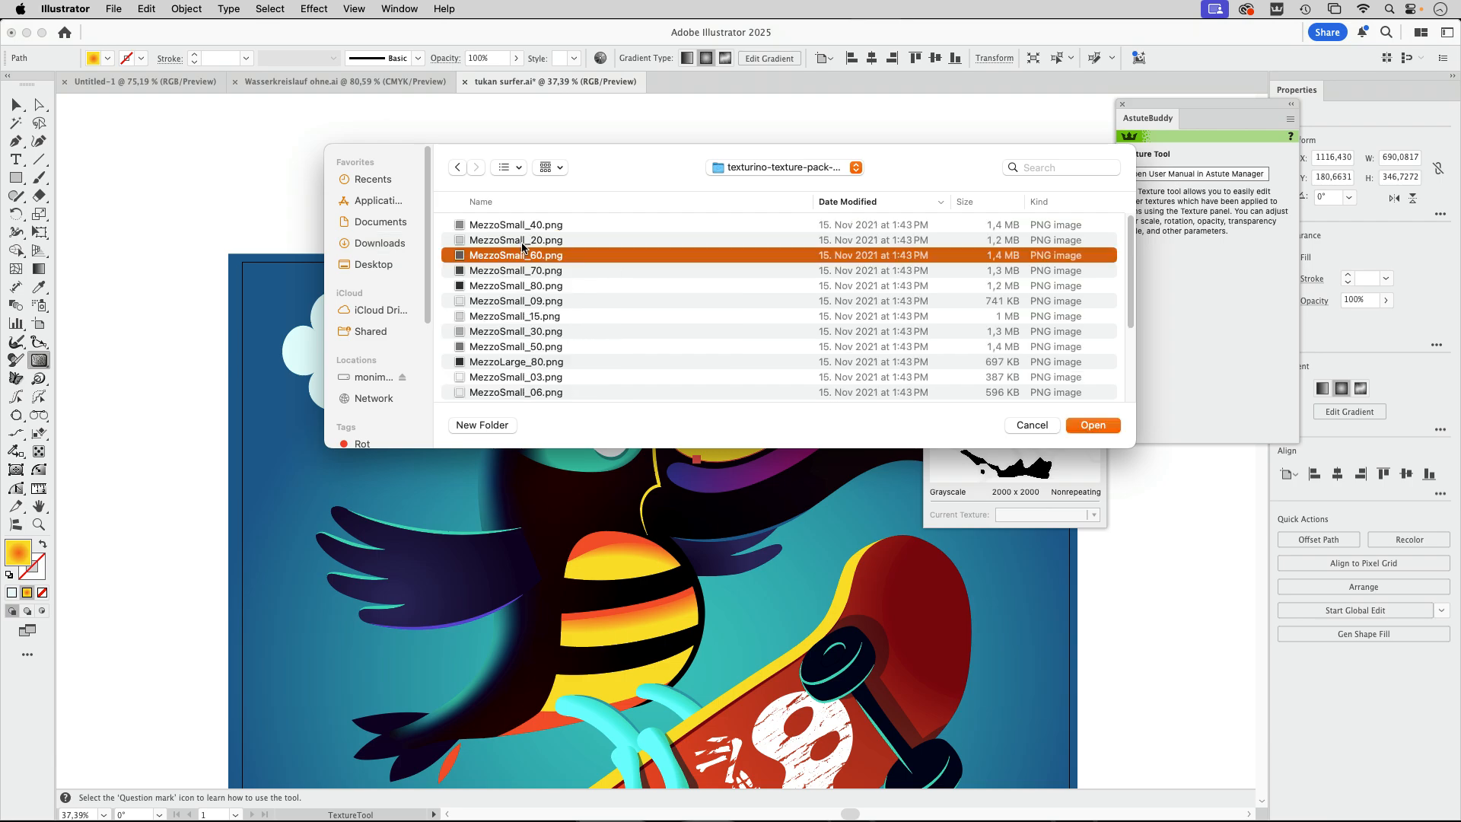
click(521, 242)
key(space)
key(space)
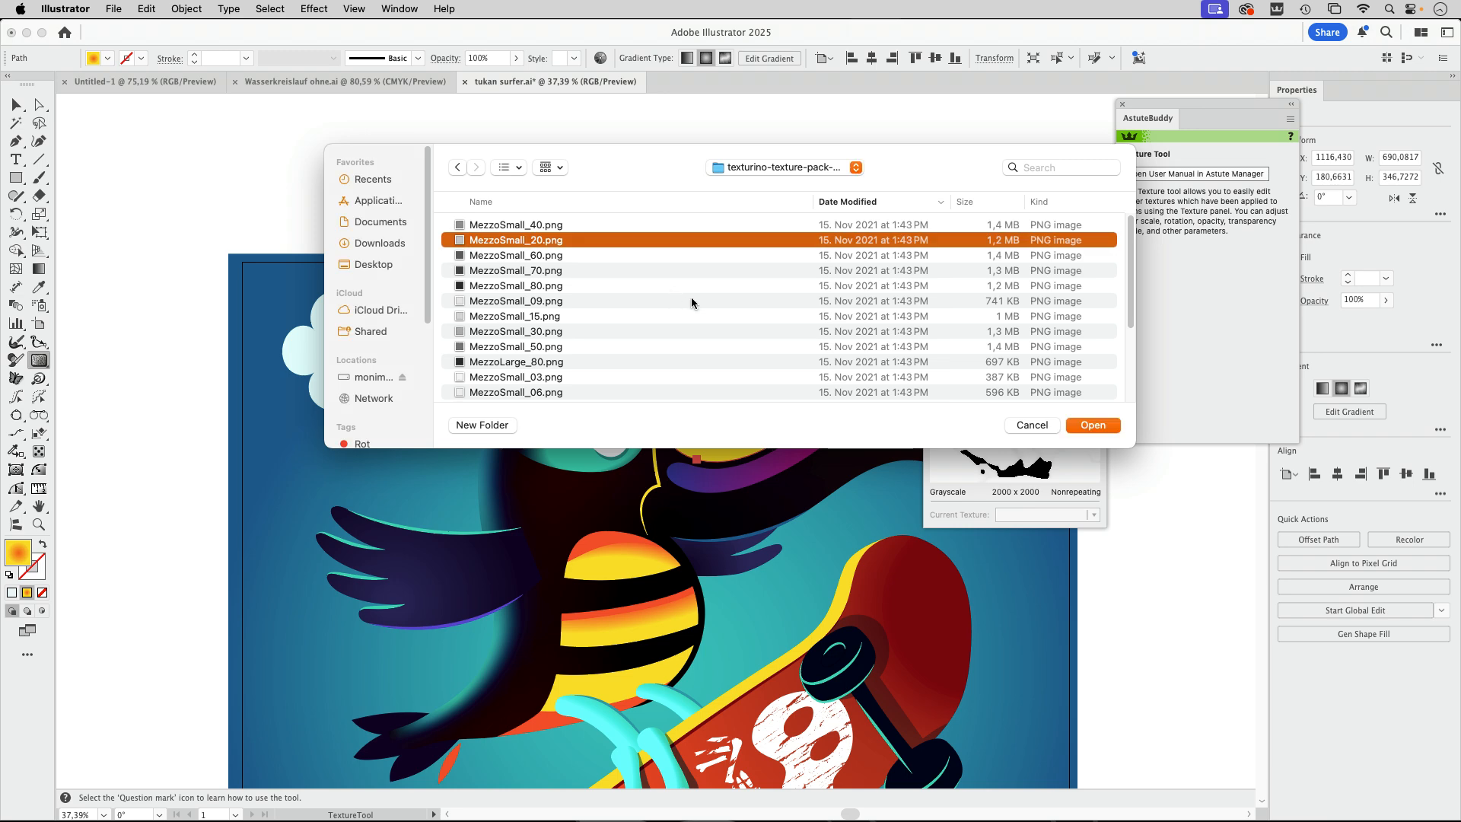
click(1090, 425)
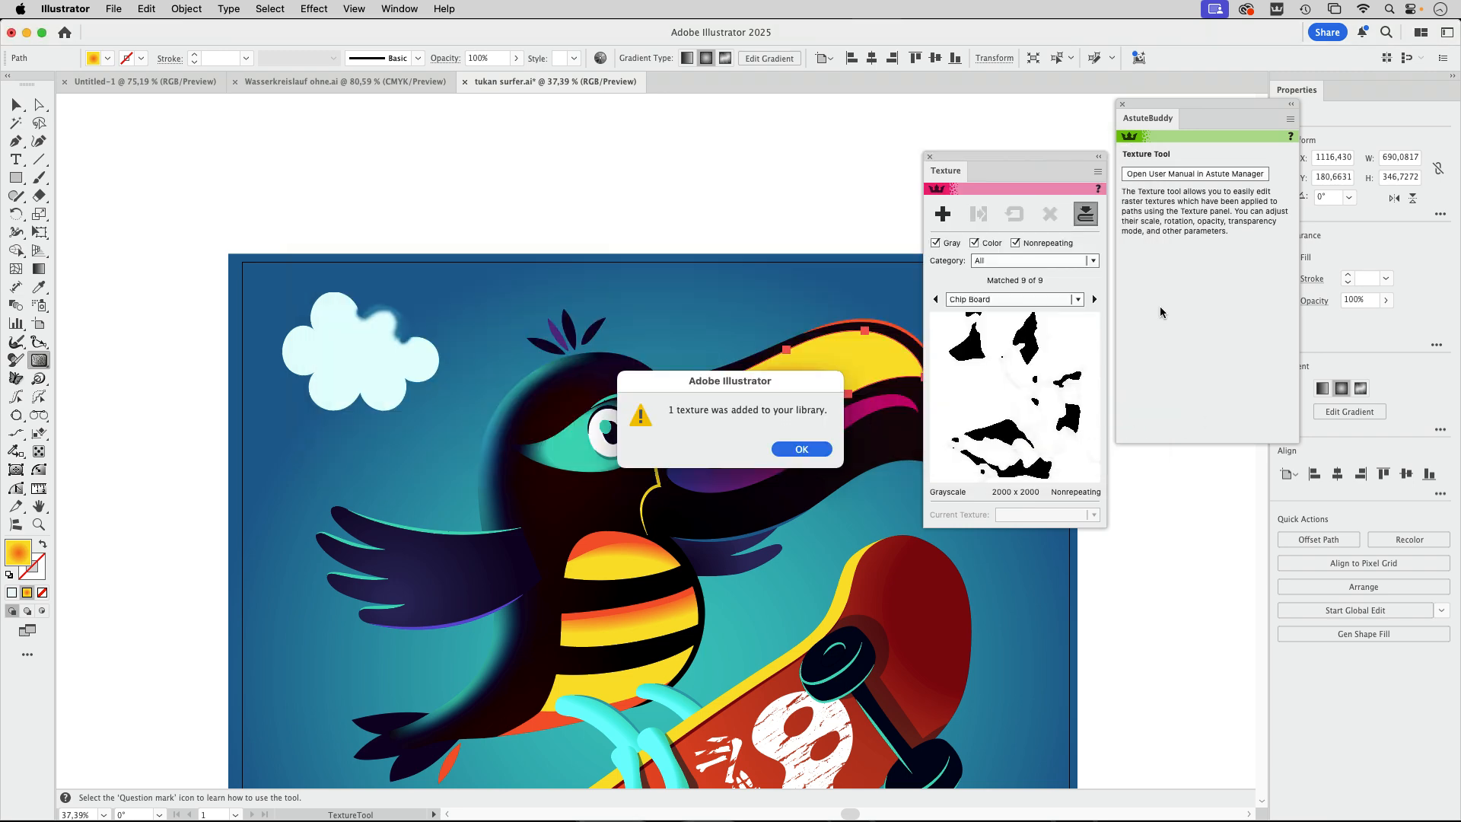
click(803, 449)
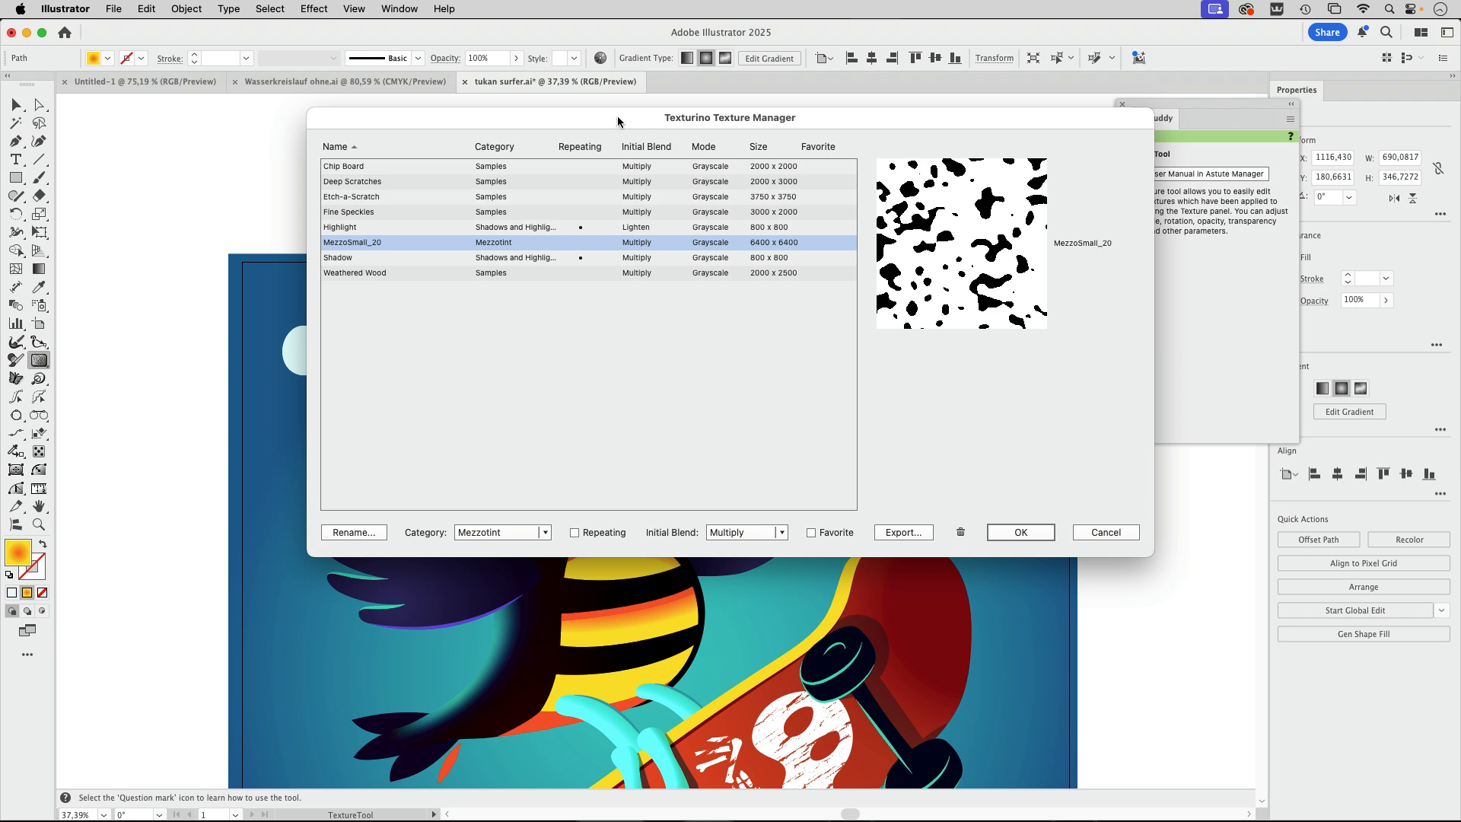
Review the category choices for MezzoSmall_20 in the Texture Manager, keep Mezzotint, and accept the settings
drag(617, 116, 500, 150)
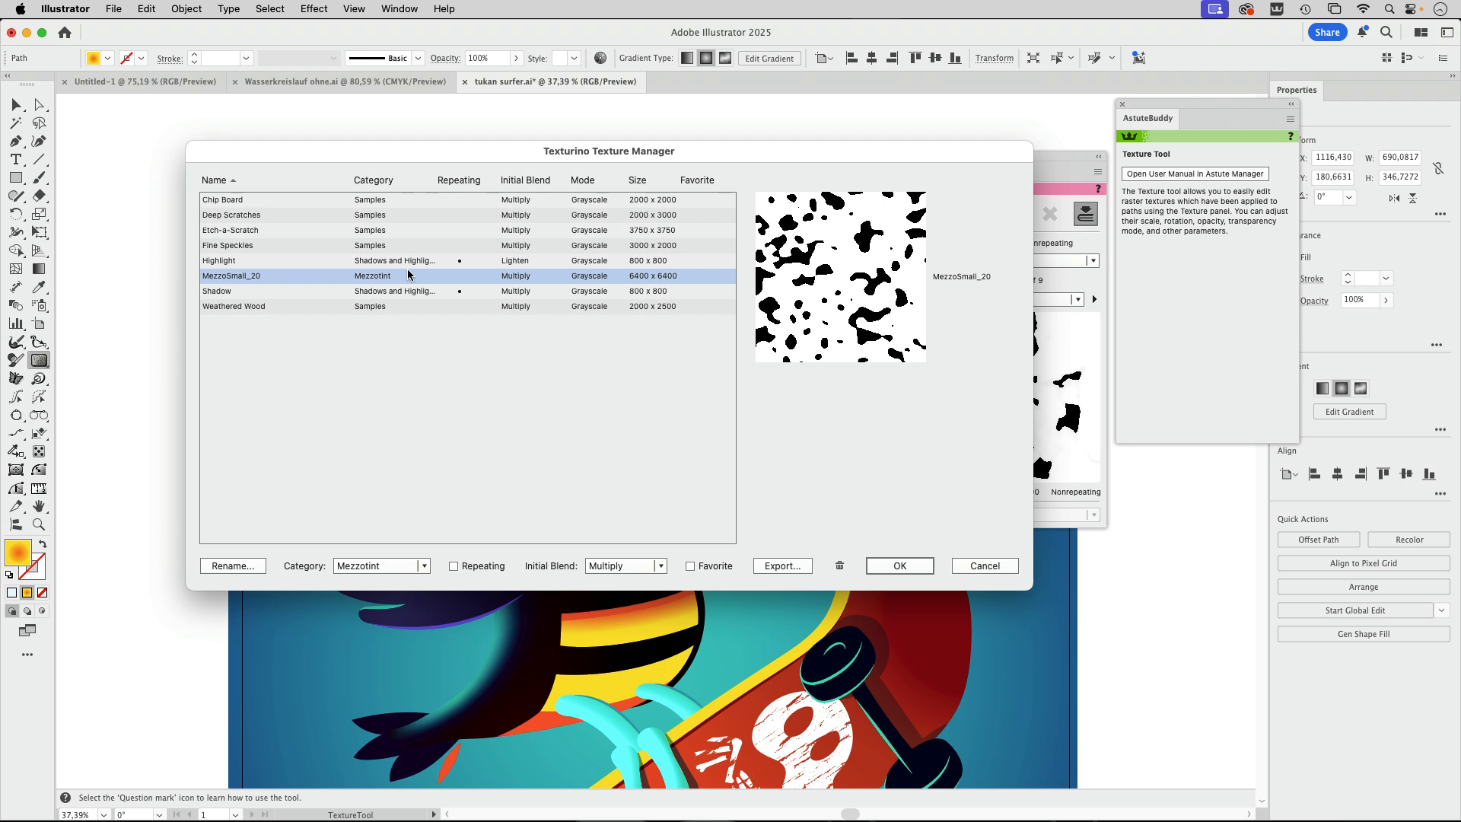
click(424, 567)
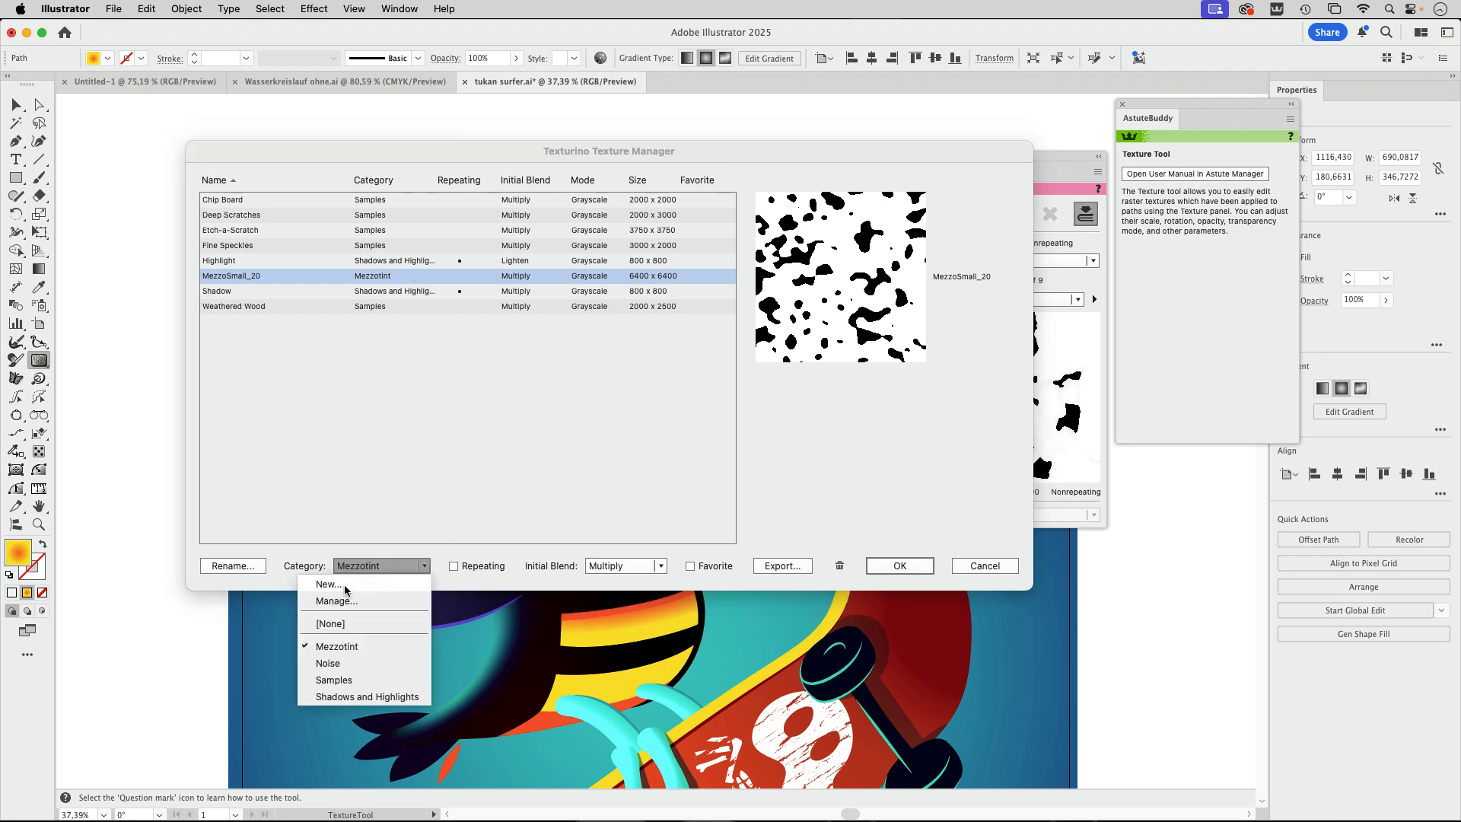
click(307, 560)
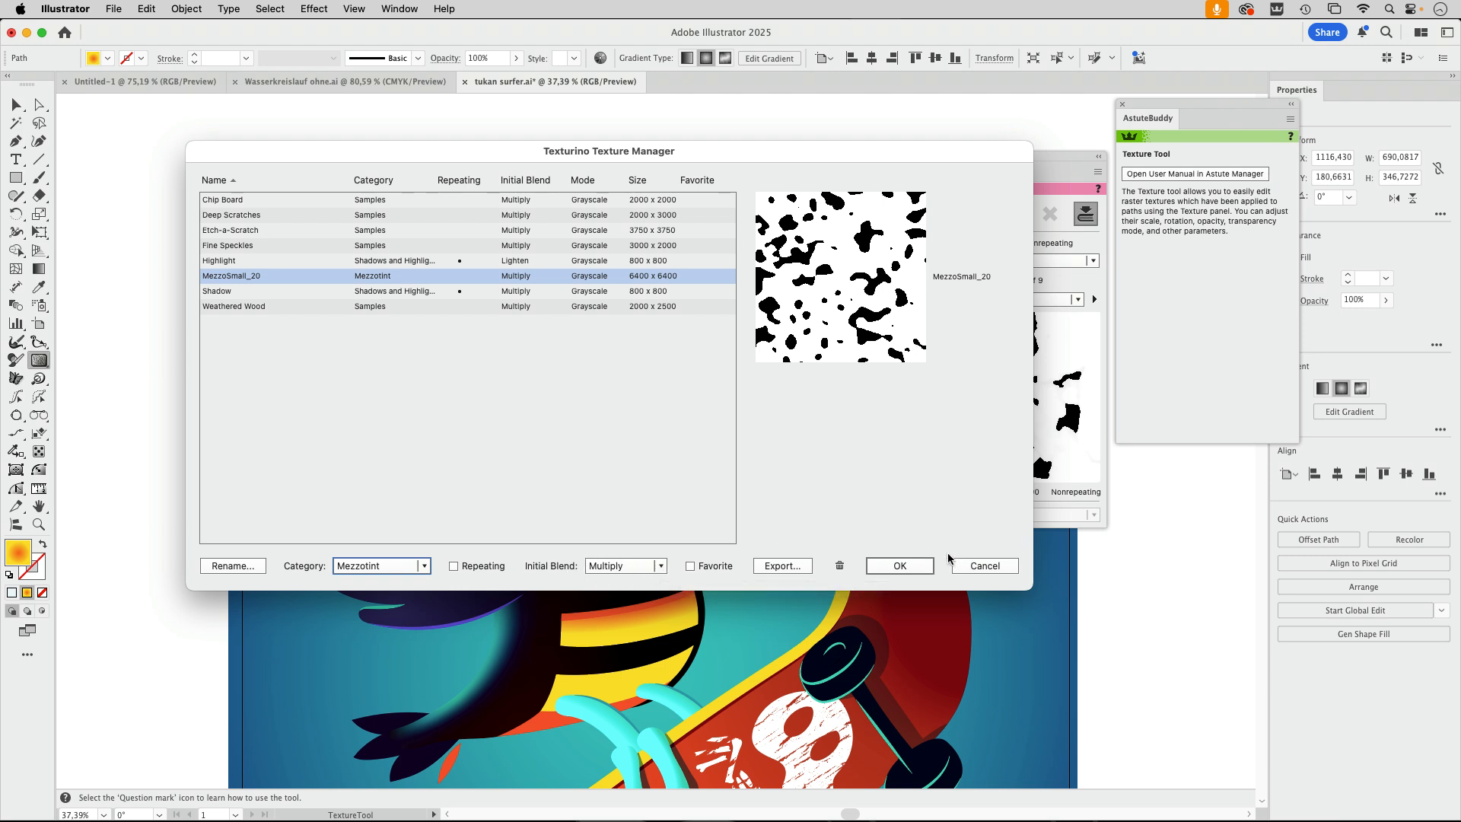
click(906, 567)
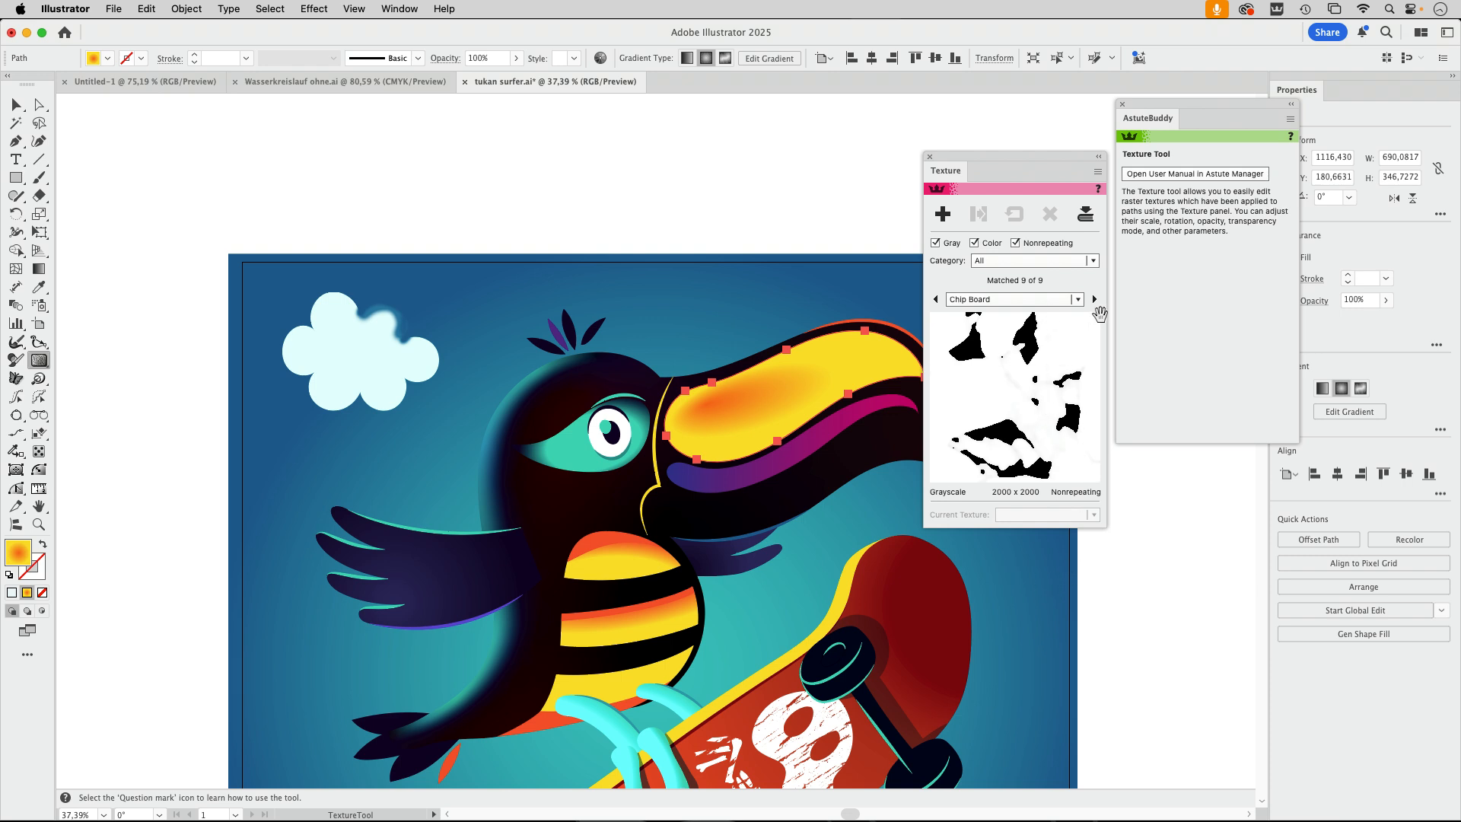
Filter the texture library to the Mezzotint category with MezzoSmall_20 chosen, and move the Texture panel off the beak
click(1078, 299)
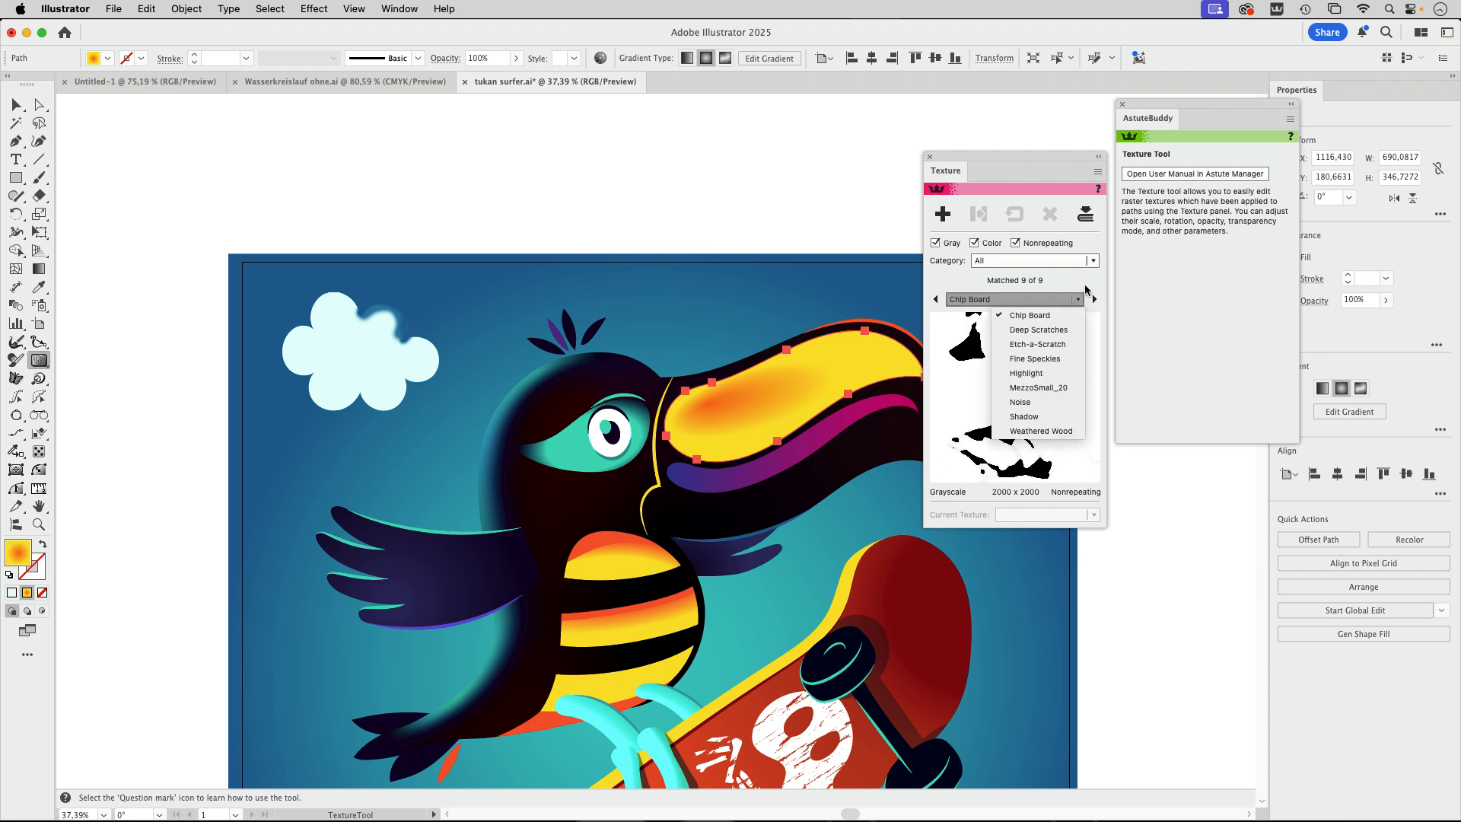
click(1091, 278)
click(1094, 264)
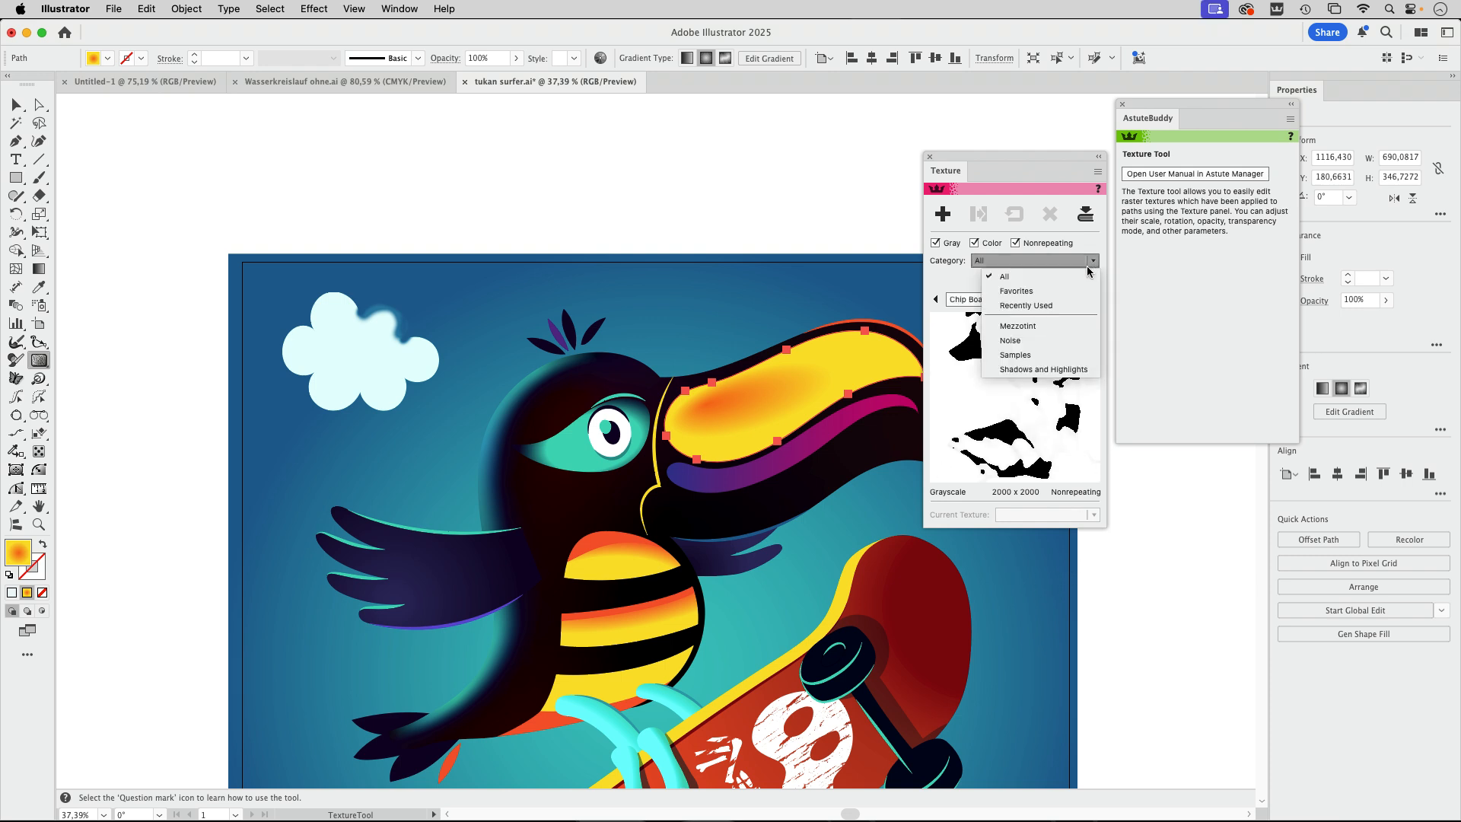
click(1033, 326)
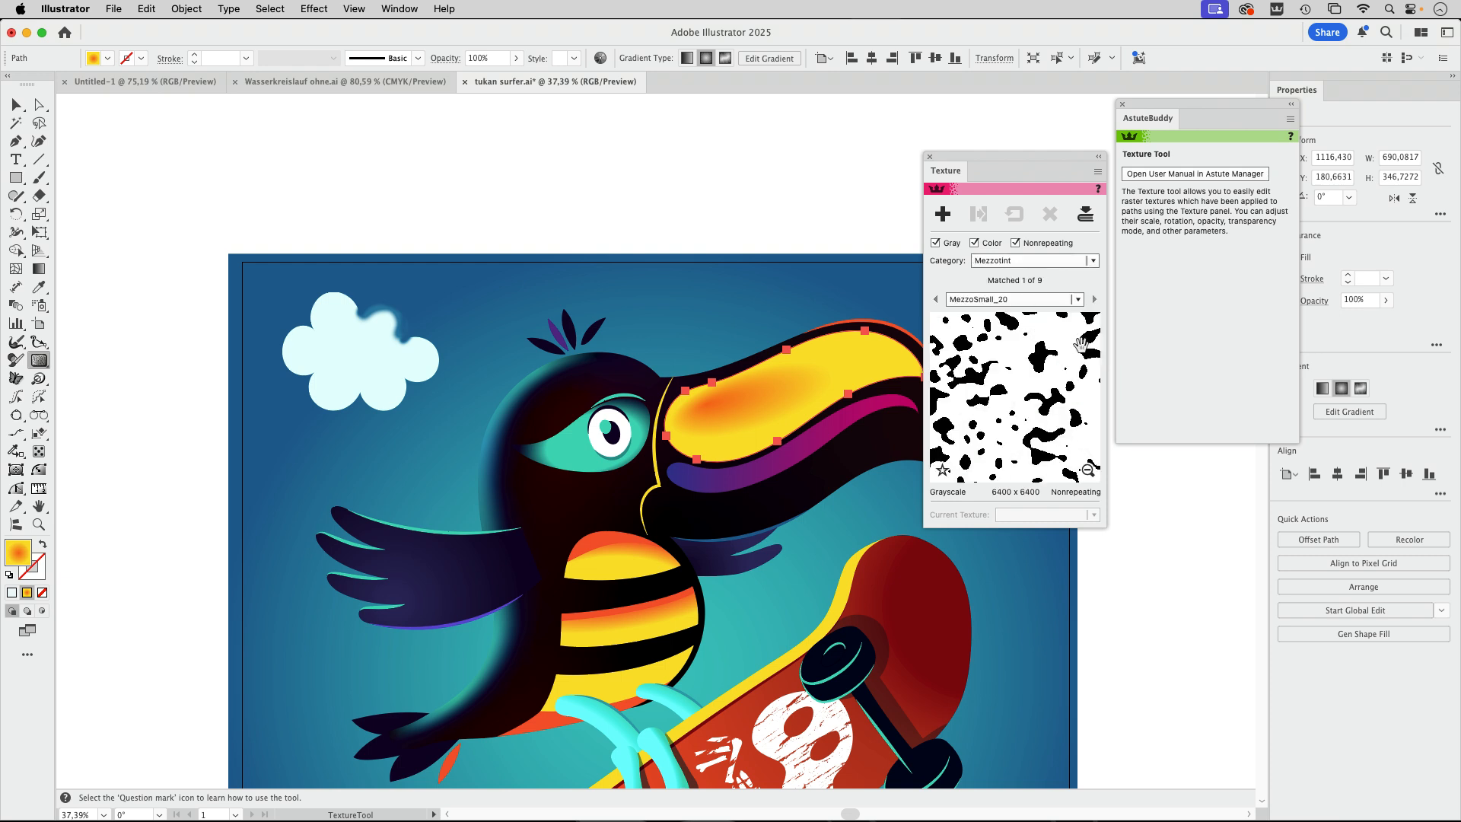
click(1076, 299)
click(1071, 315)
drag(1047, 158, 1079, 97)
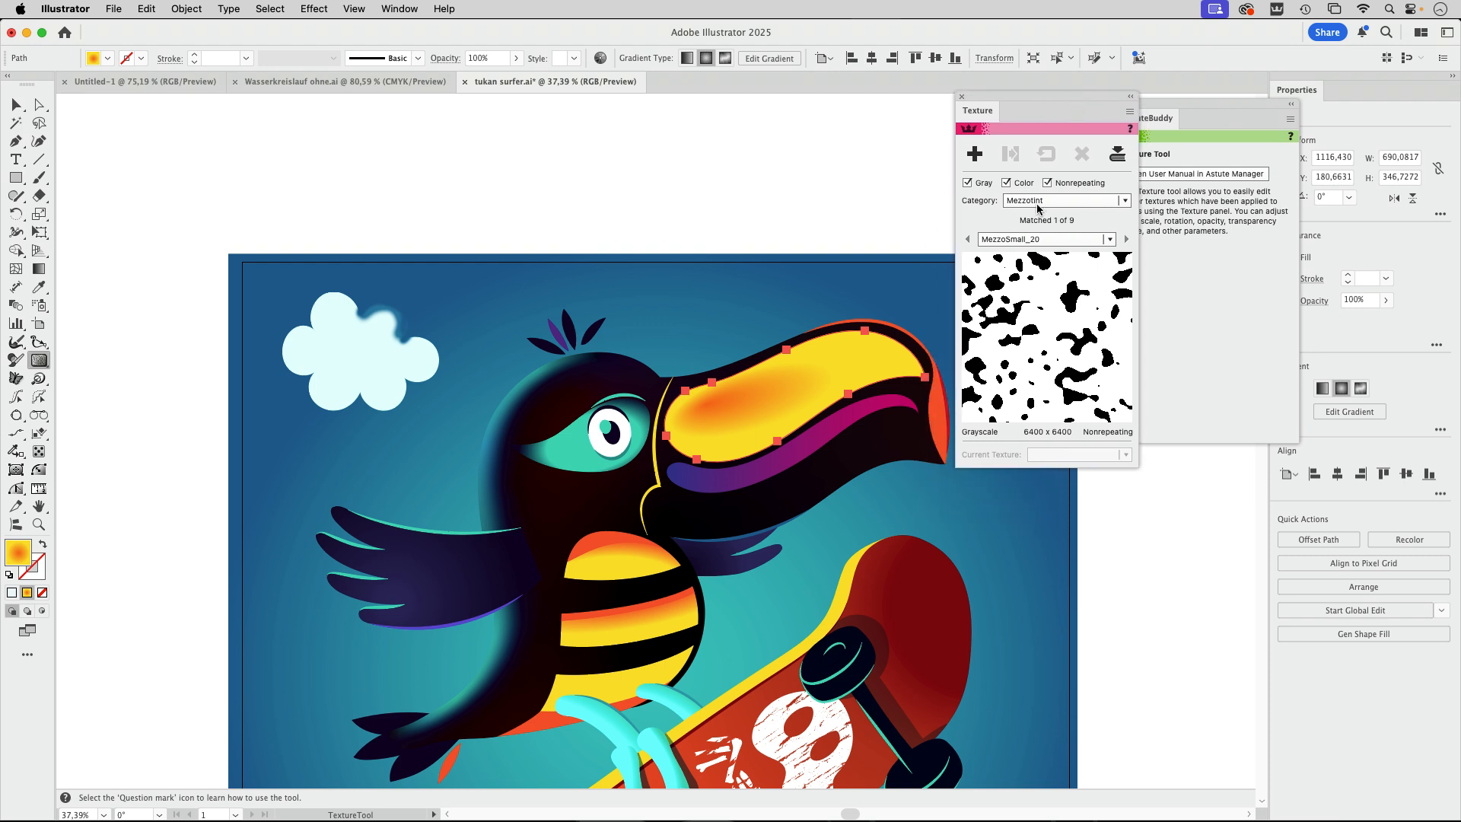
Apply the MezzoSmall_20 texture to the upper beak, scale it to about 117%, and offset its center to about -148 pt, 225 pt
click(975, 155)
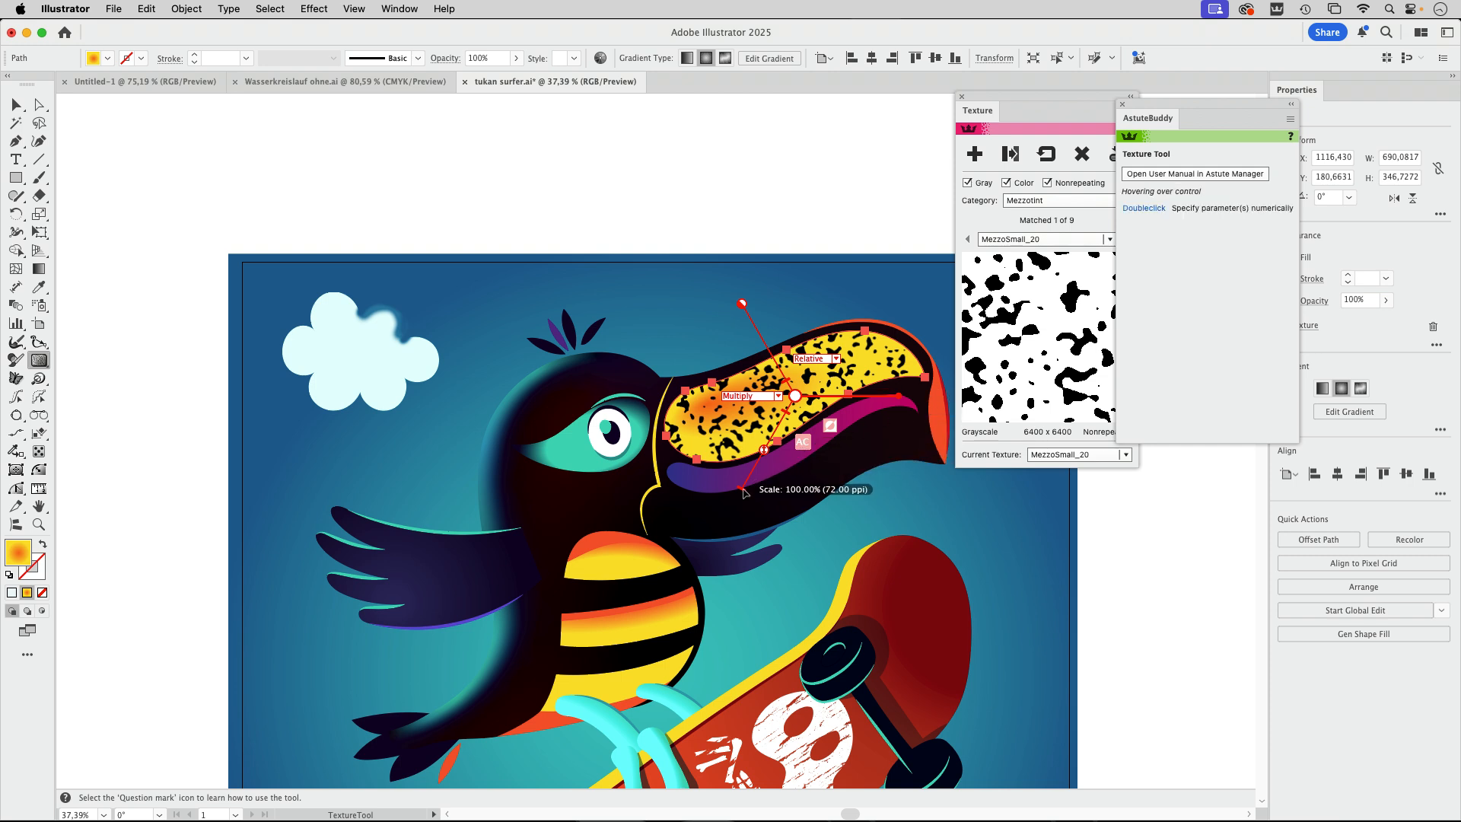
drag(764, 451, 767, 448)
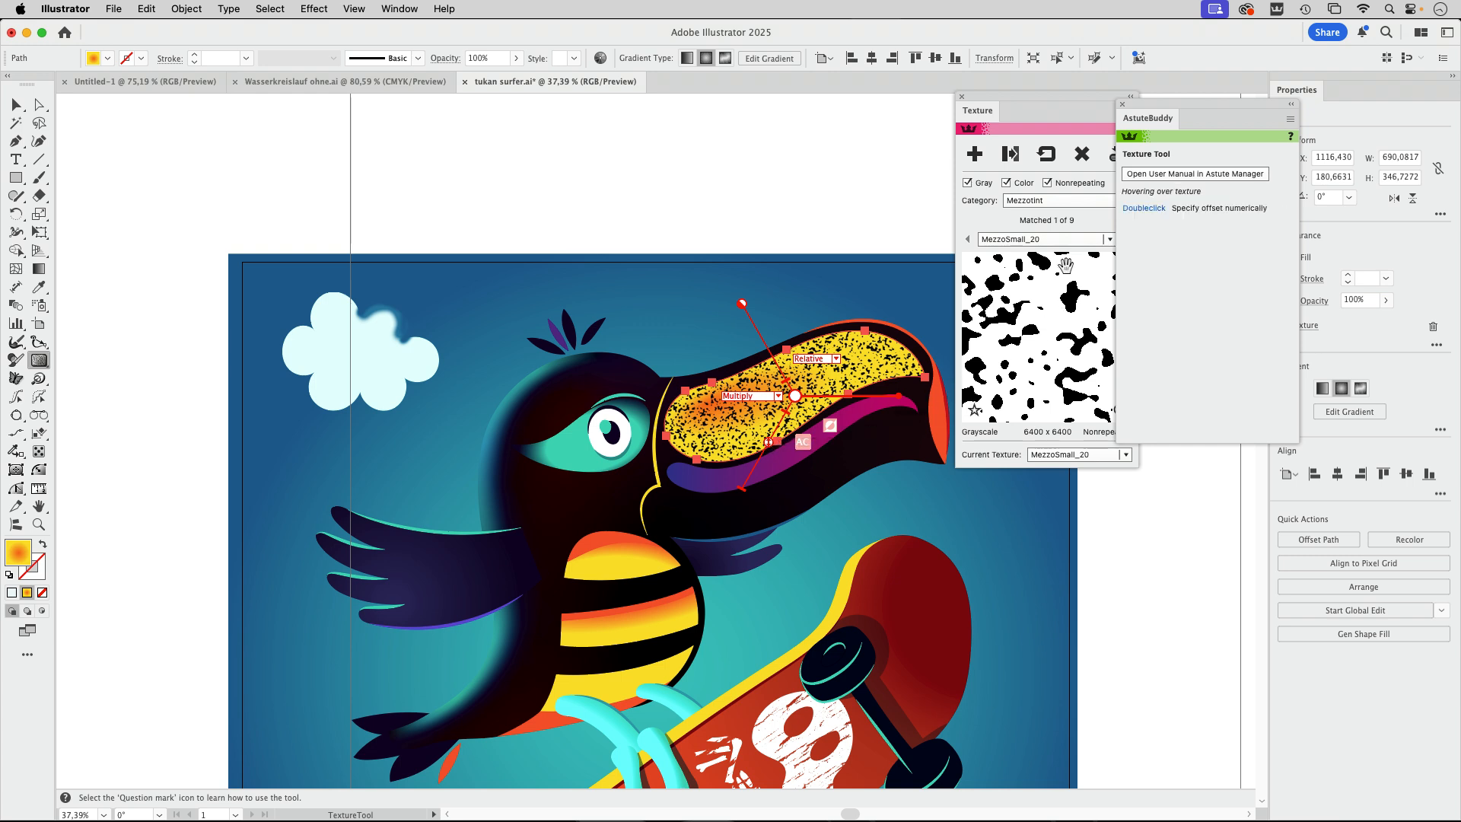
drag(1165, 111, 1244, 69)
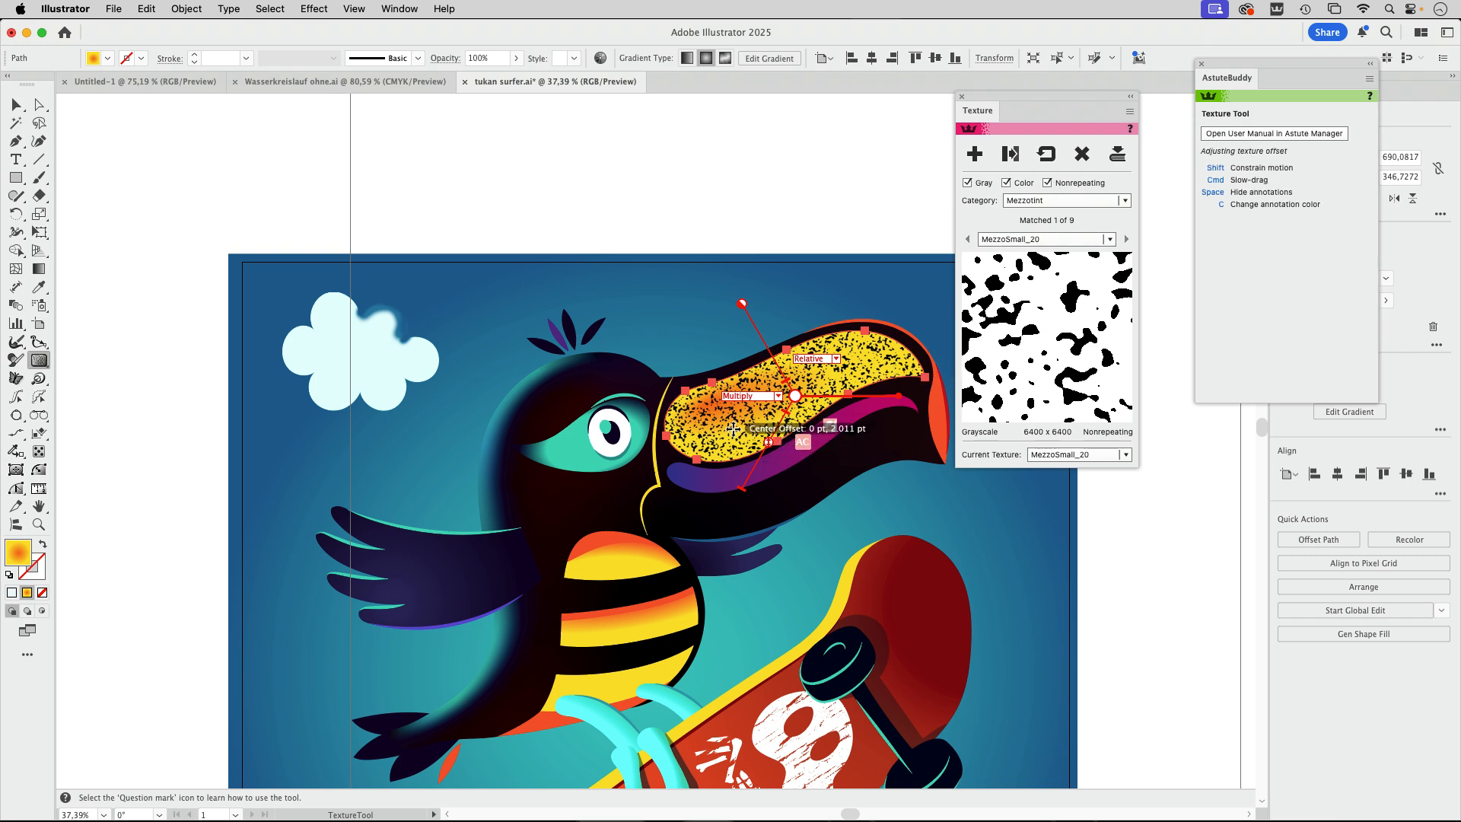
mouse_move(754, 429)
mouse_down()
mouse_move(732, 416)
mouse_move(765, 464)
mouse_move(764, 451)
mouse_up()
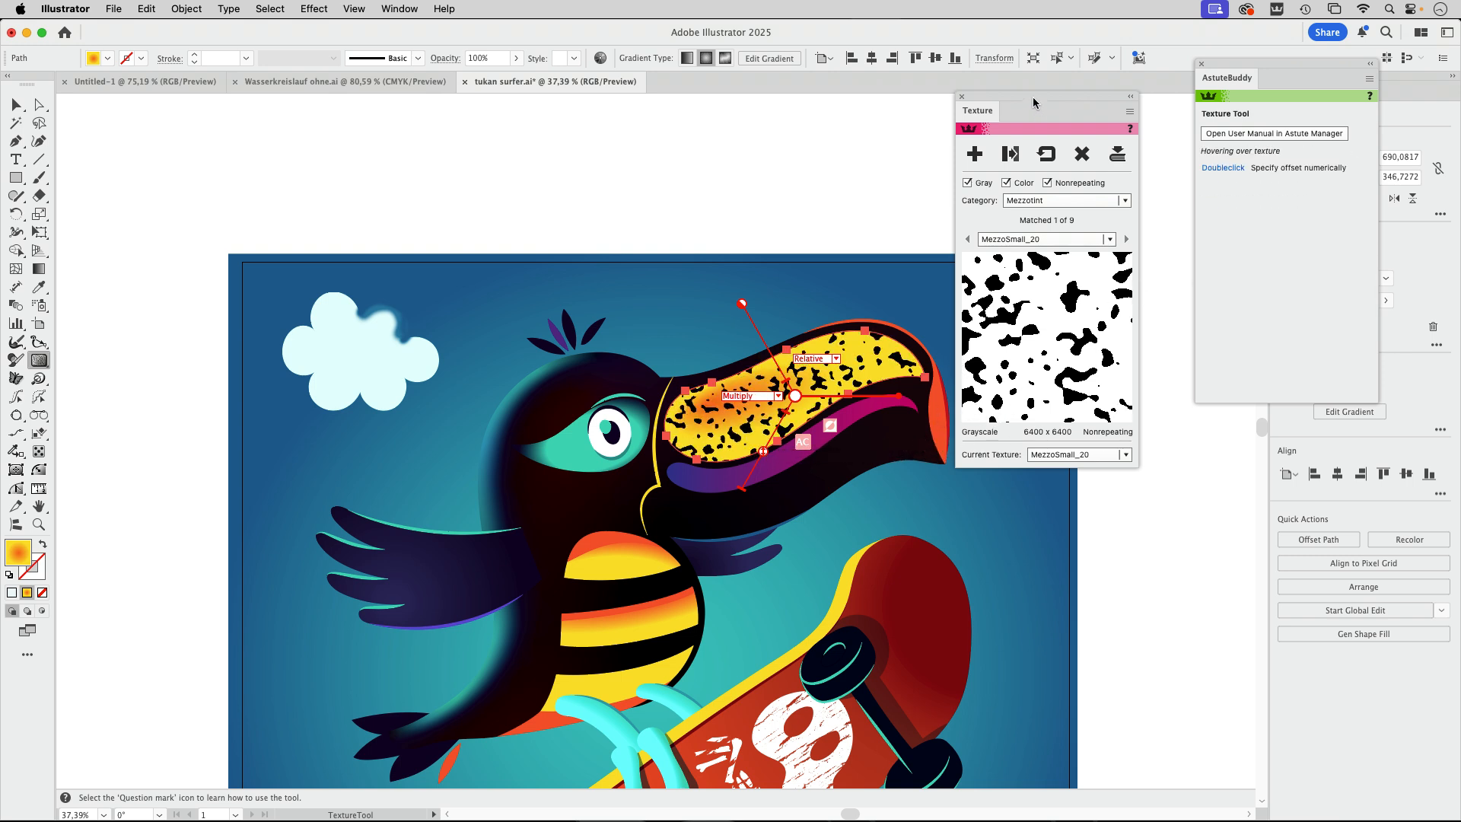
drag(1034, 101, 1089, 93)
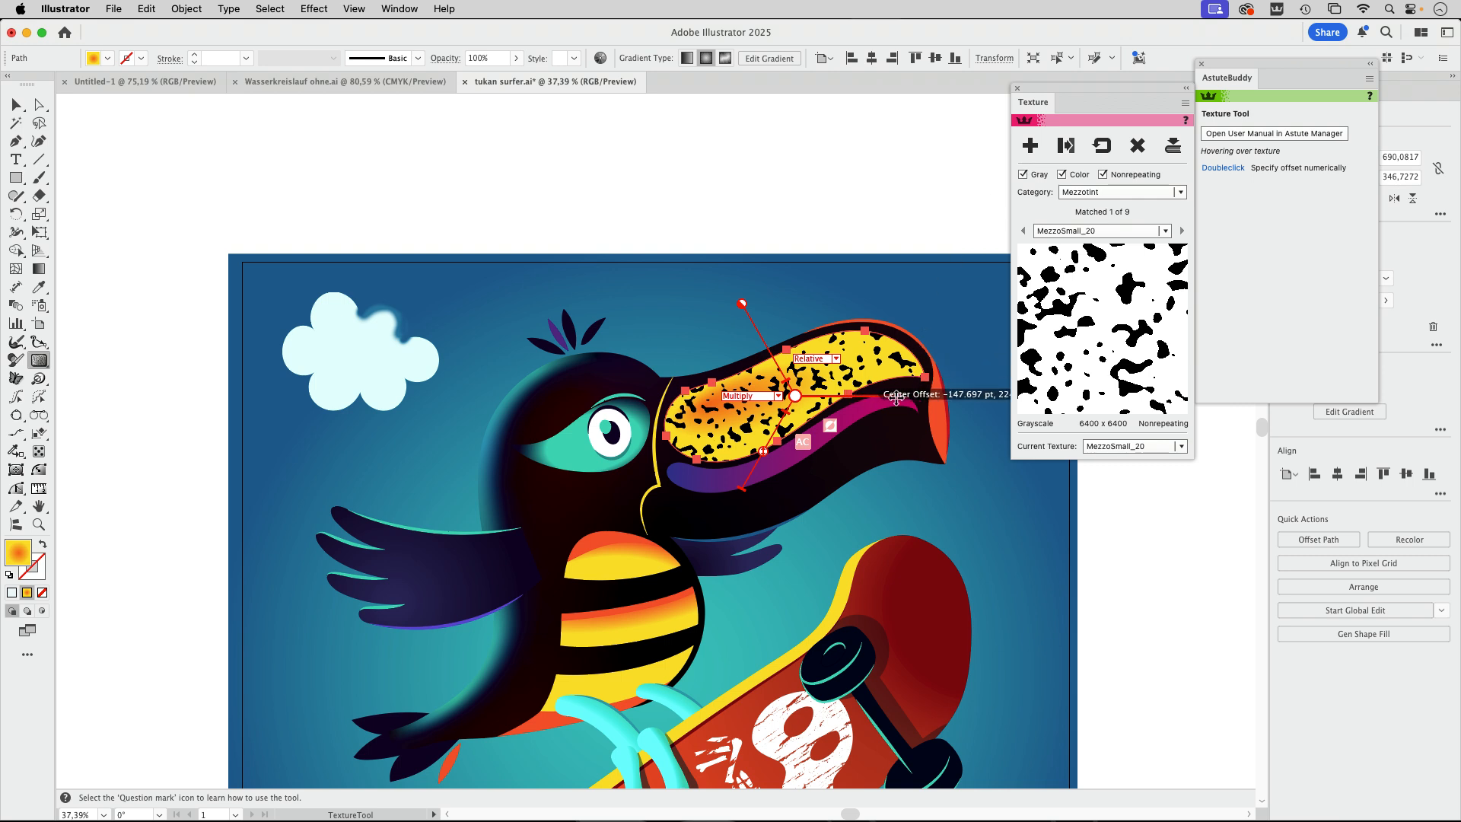
Try the Screen and Hard Light blend modes on the beak texture, and set its blend mode to Knockout
click(771, 398)
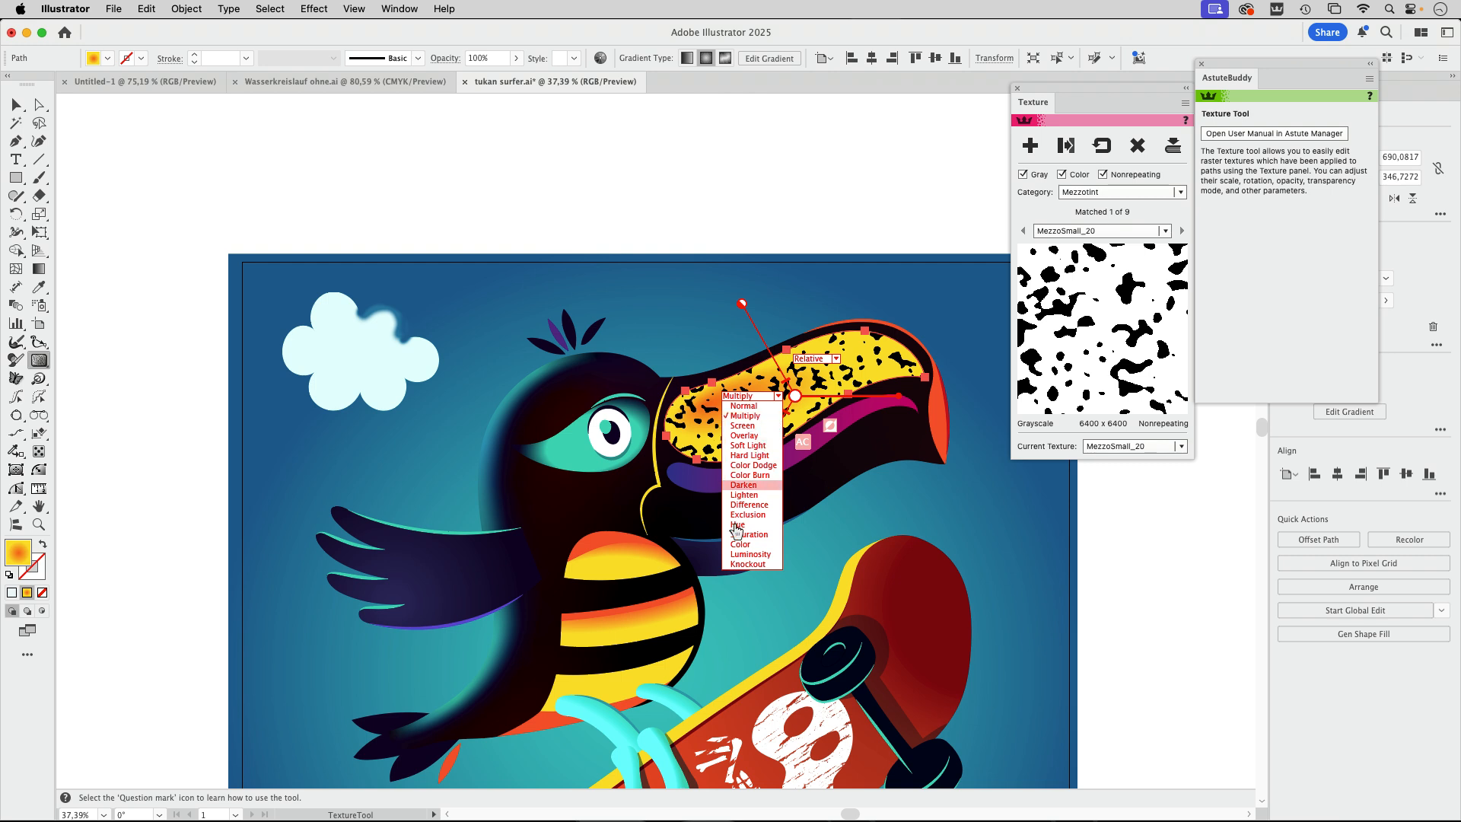
click(760, 426)
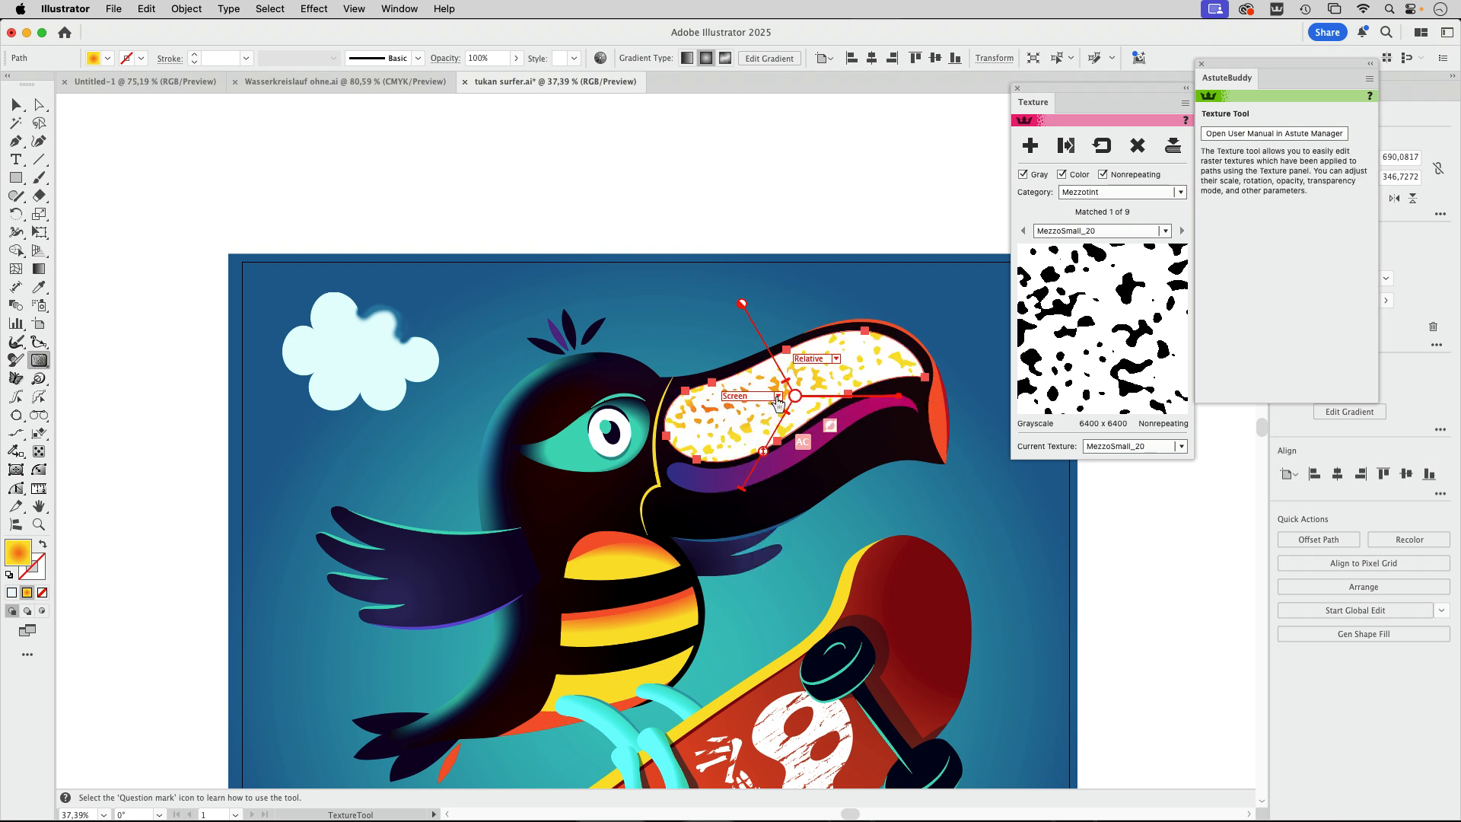
click(777, 400)
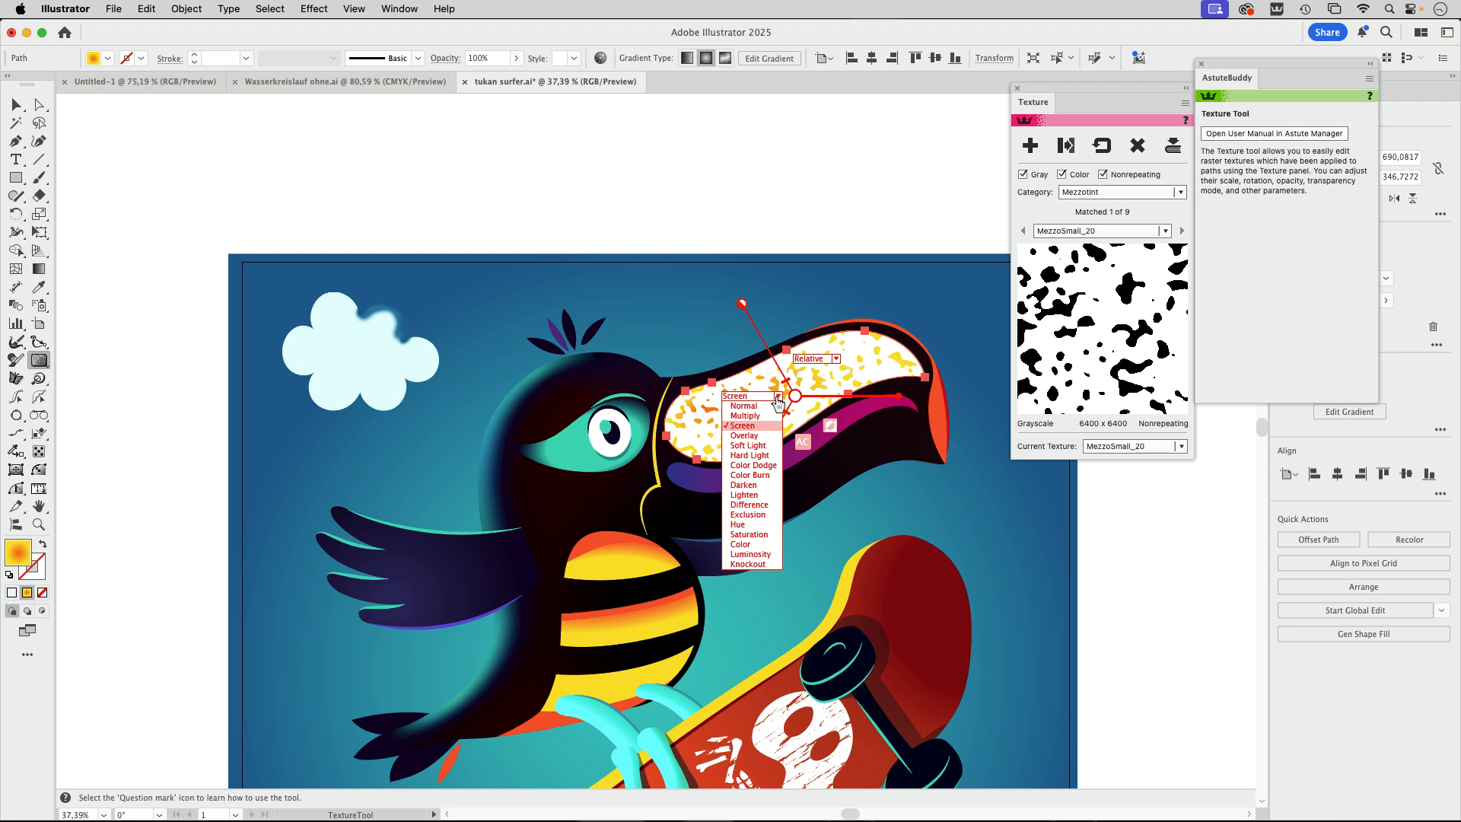
click(761, 455)
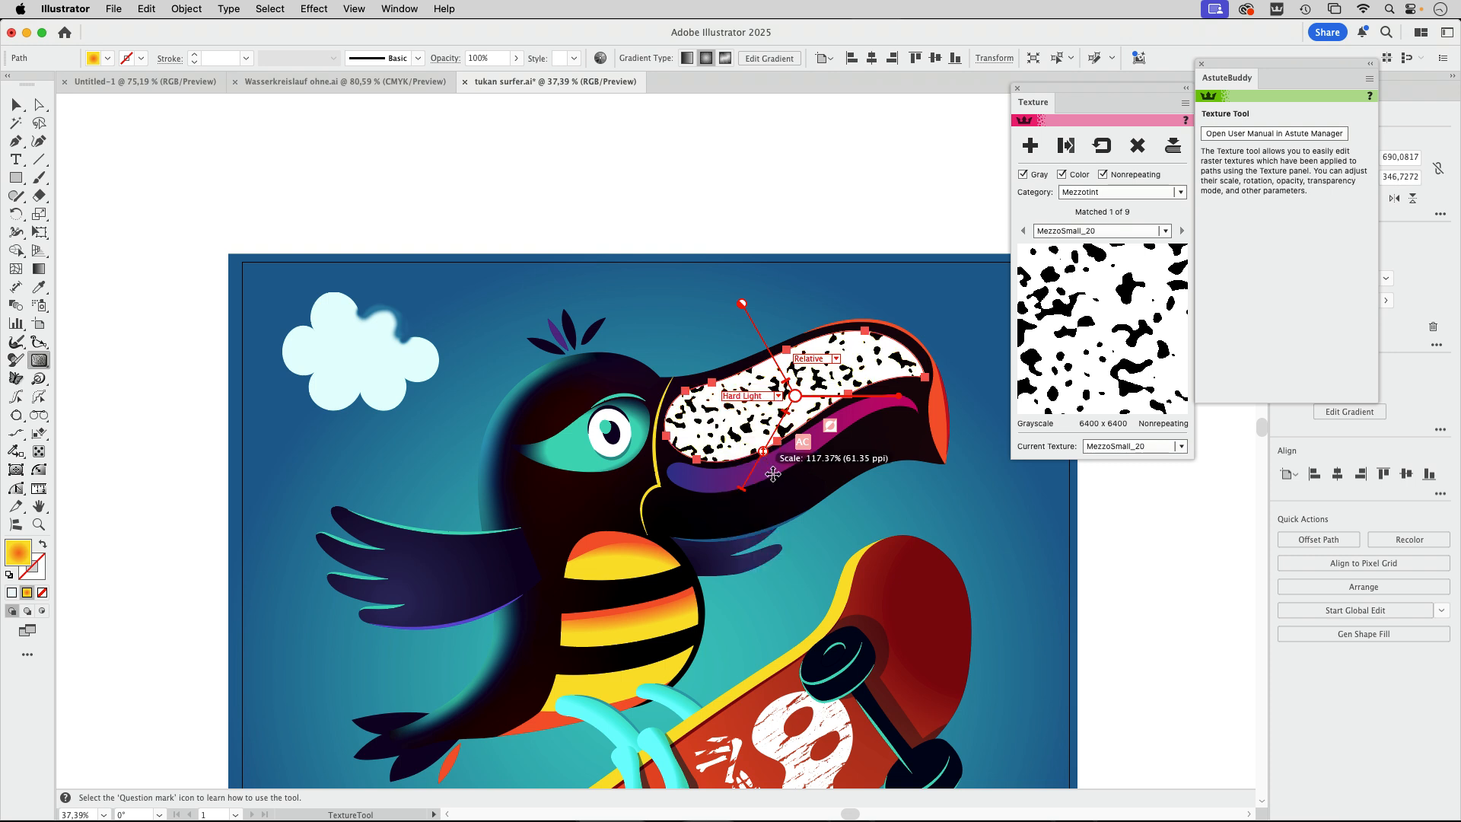
click(780, 399)
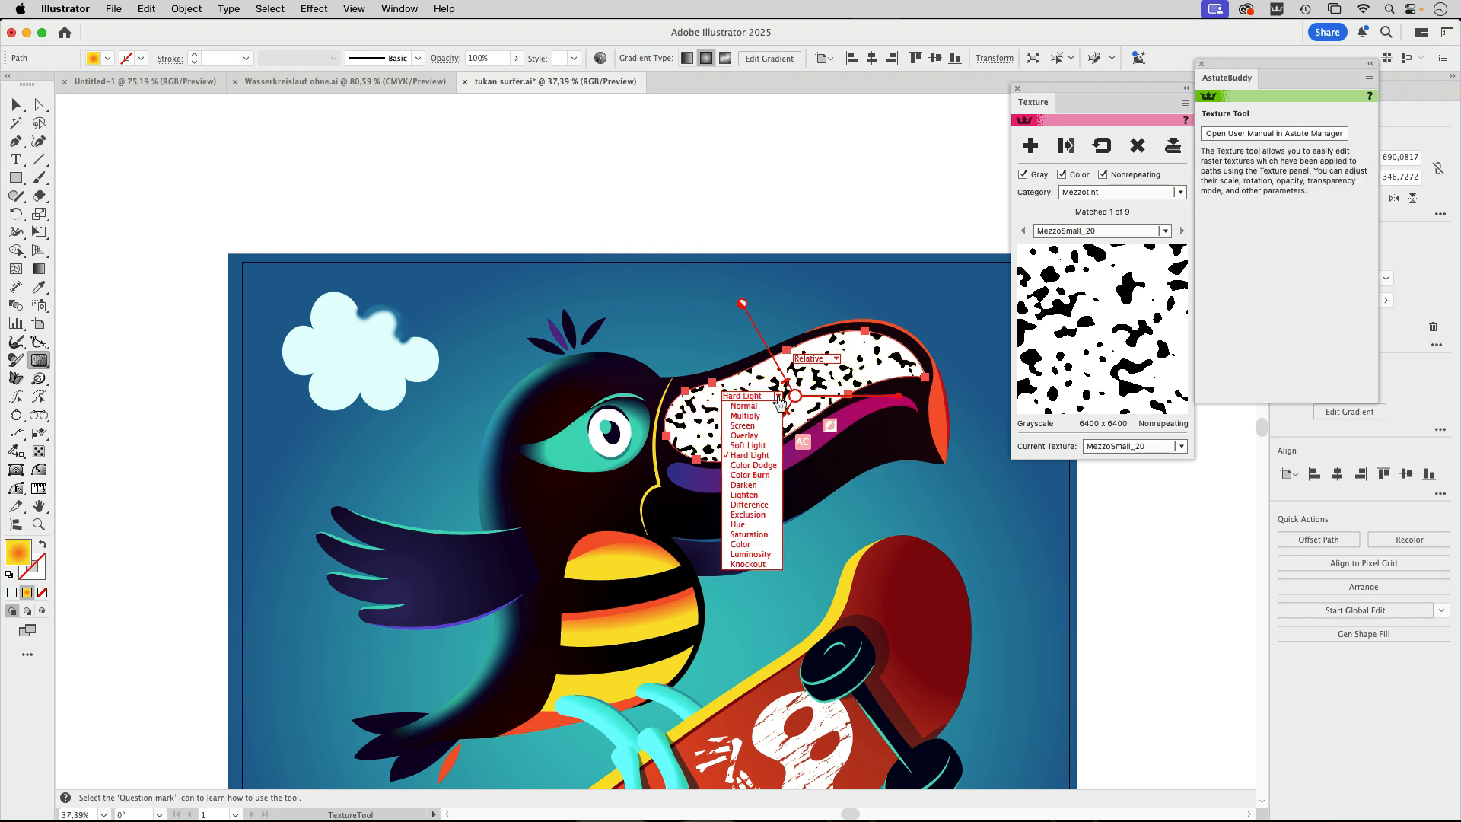
click(771, 565)
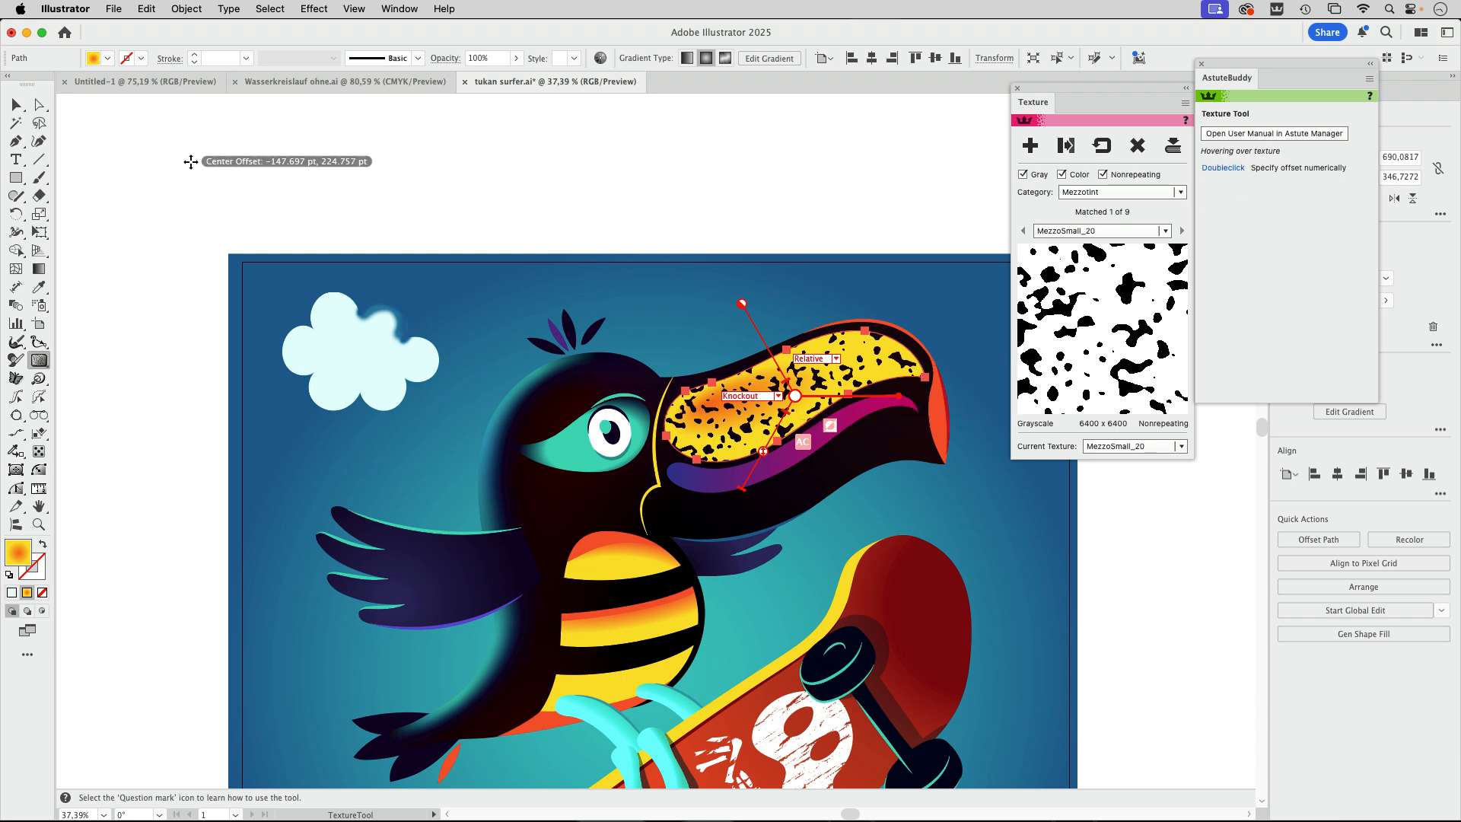
Shift the textured upper beak slightly downwards with the Selection tool and move the Texture panel away from the artwork
click(16, 104)
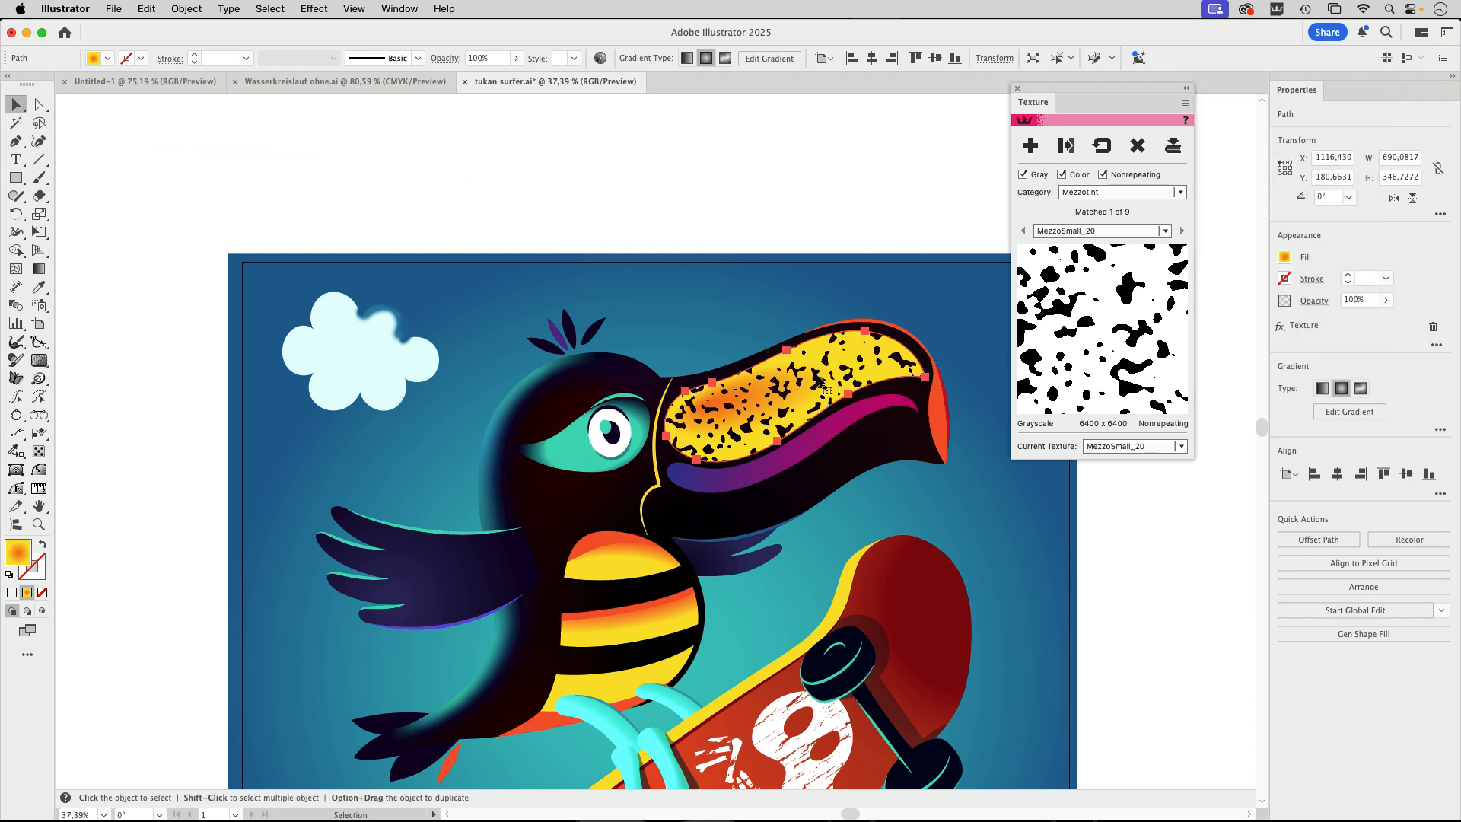
mouse_move(794, 384)
mouse_down()
mouse_move(765, 392)
mouse_move(794, 390)
mouse_up()
click(395, 9)
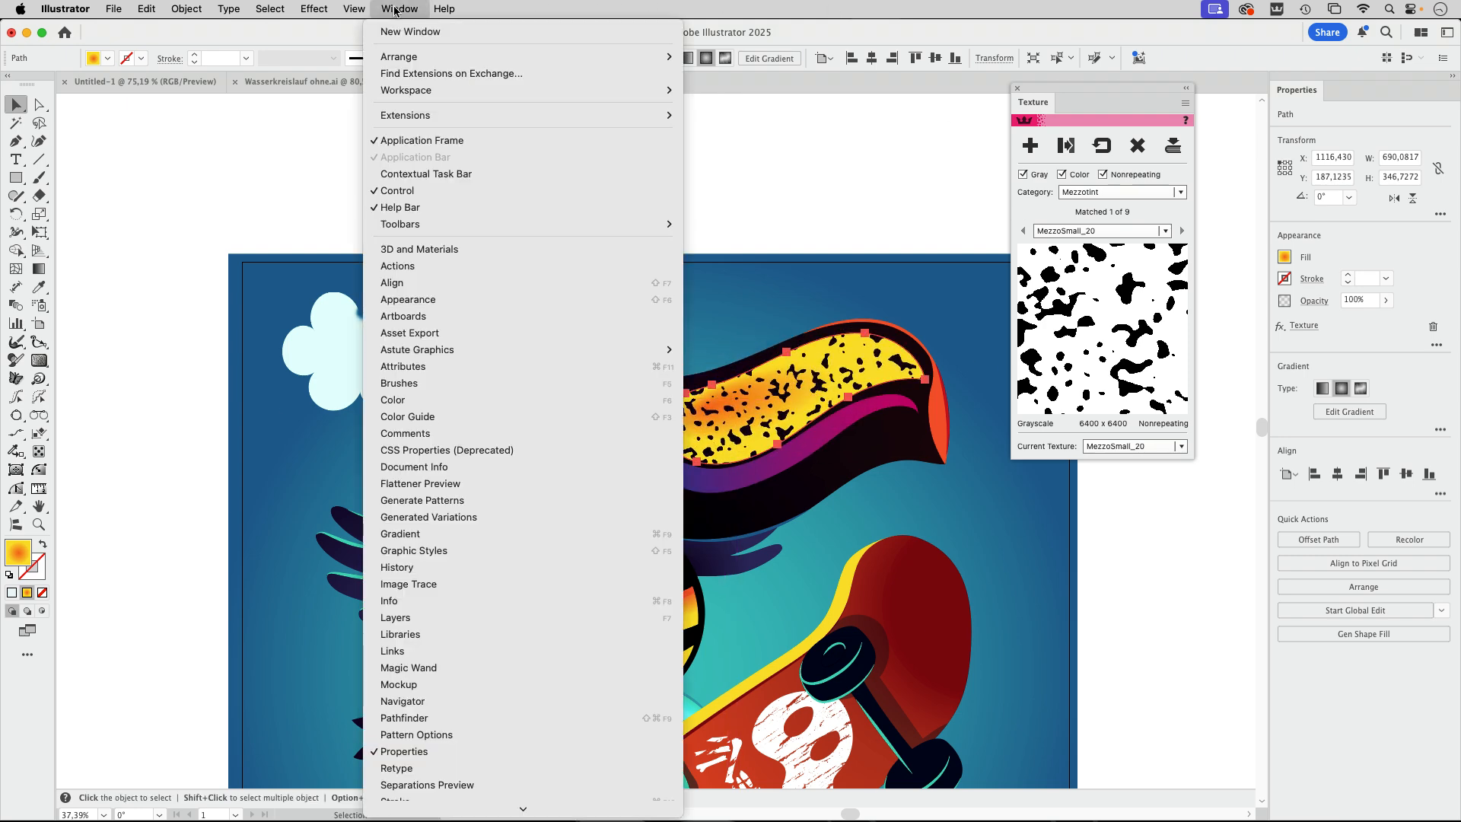
click(395, 9)
drag(798, 385, 885, 351)
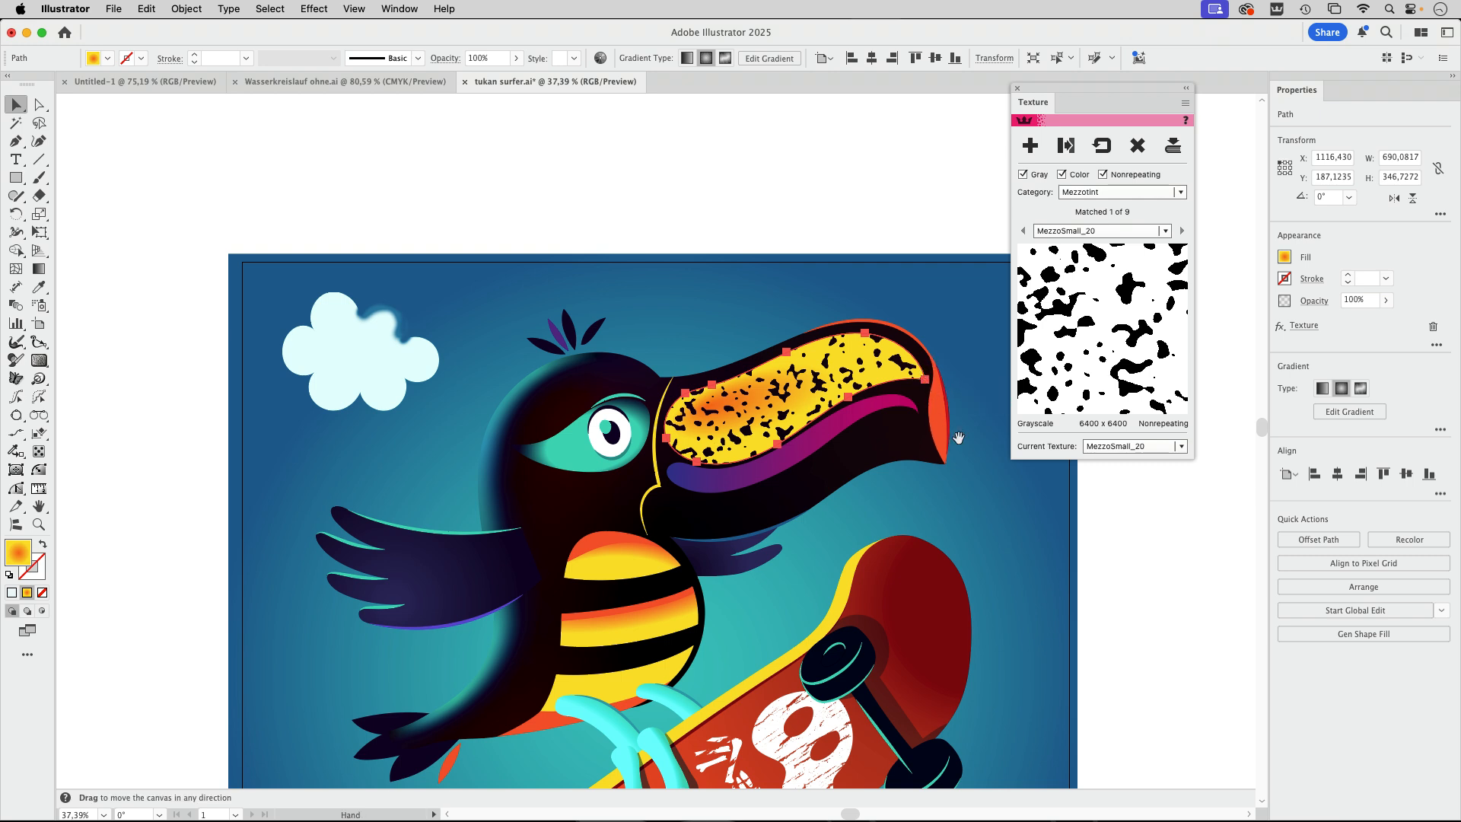
drag(951, 431, 788, 343)
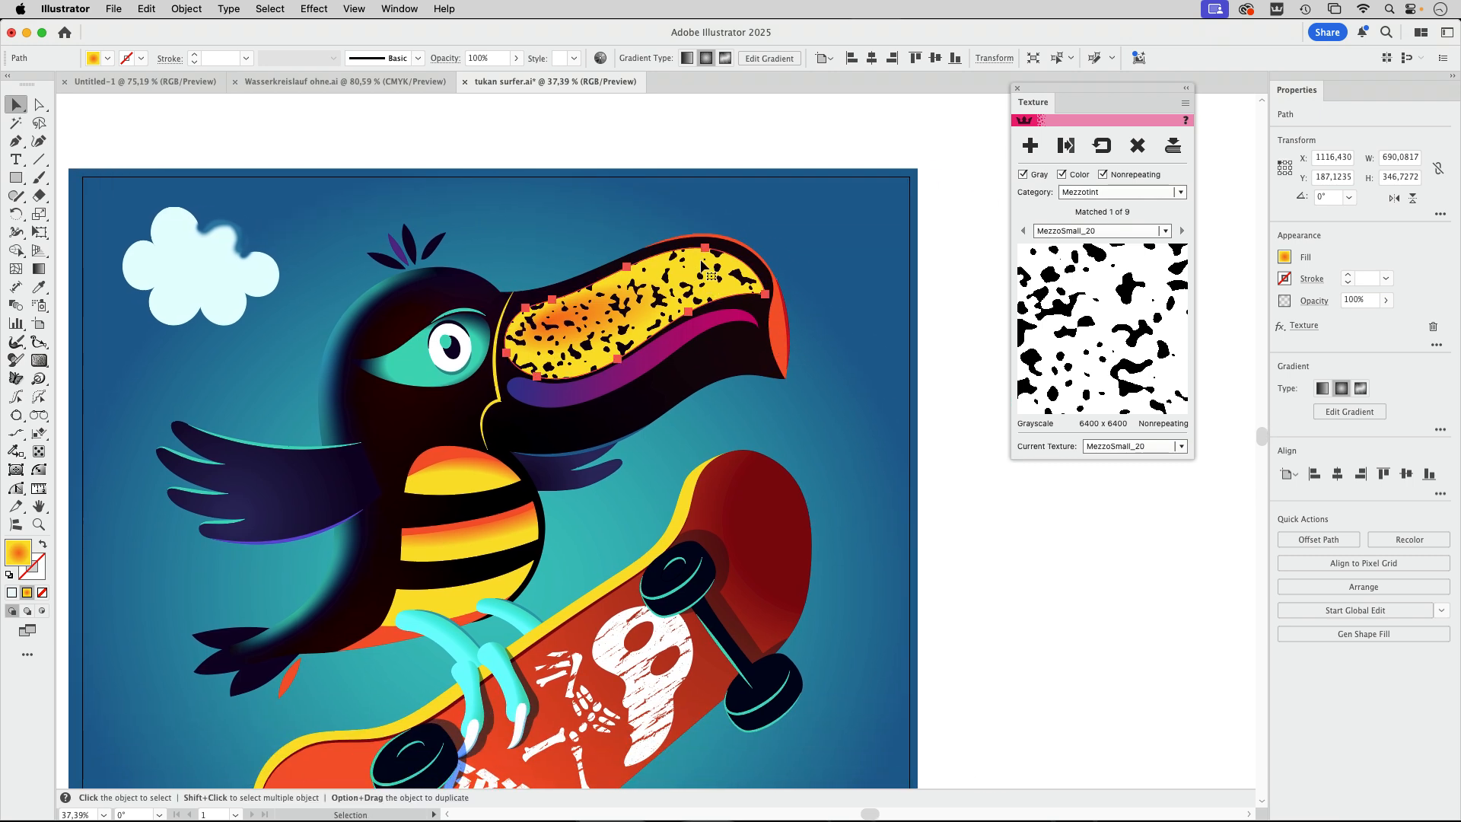
drag(1048, 243, 1086, 293)
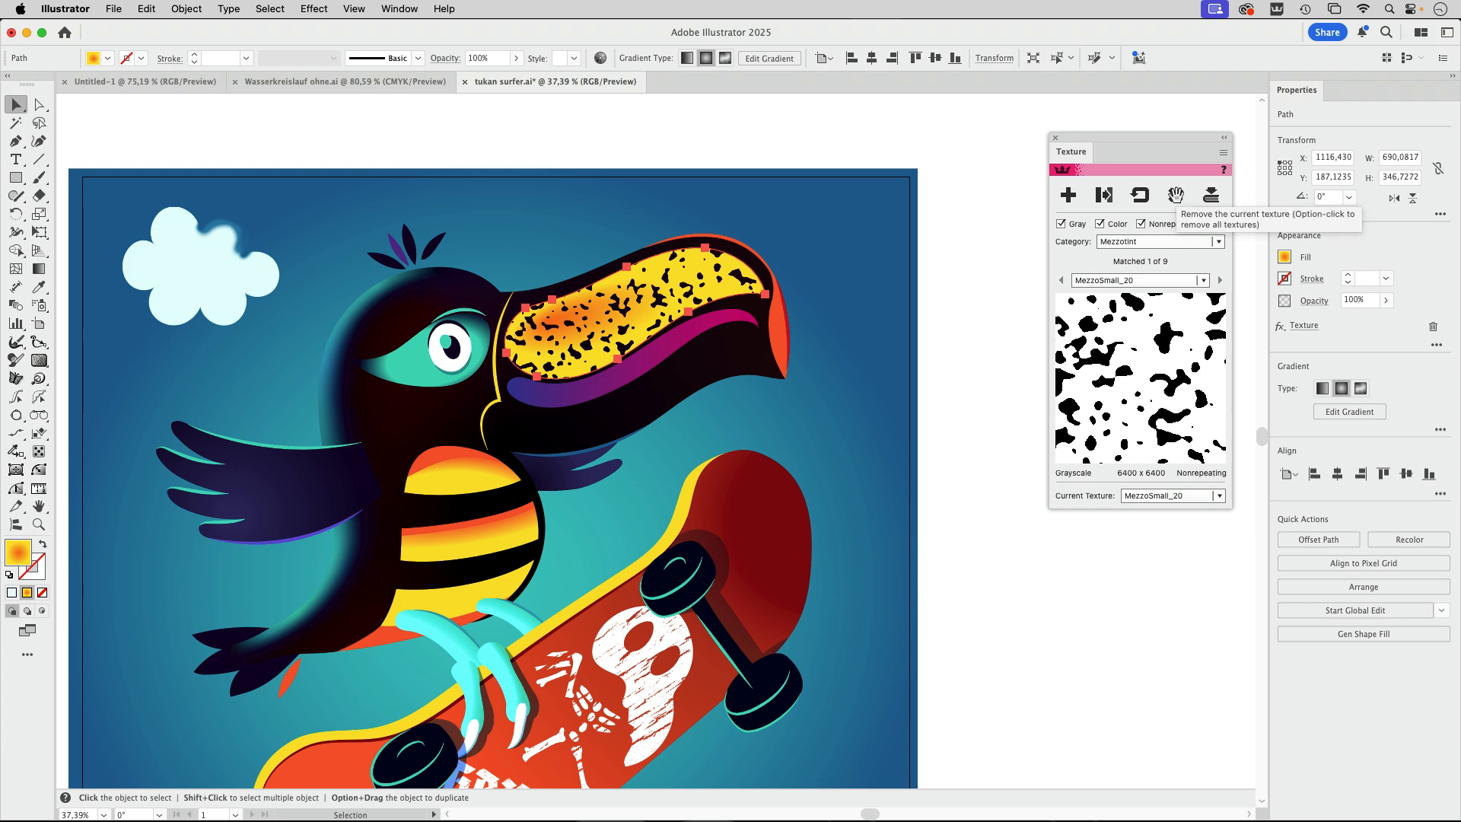
Show the Appearance panel beside the Texture panel and toggle the visibility of the beak's Texture effect off and on
click(403, 9)
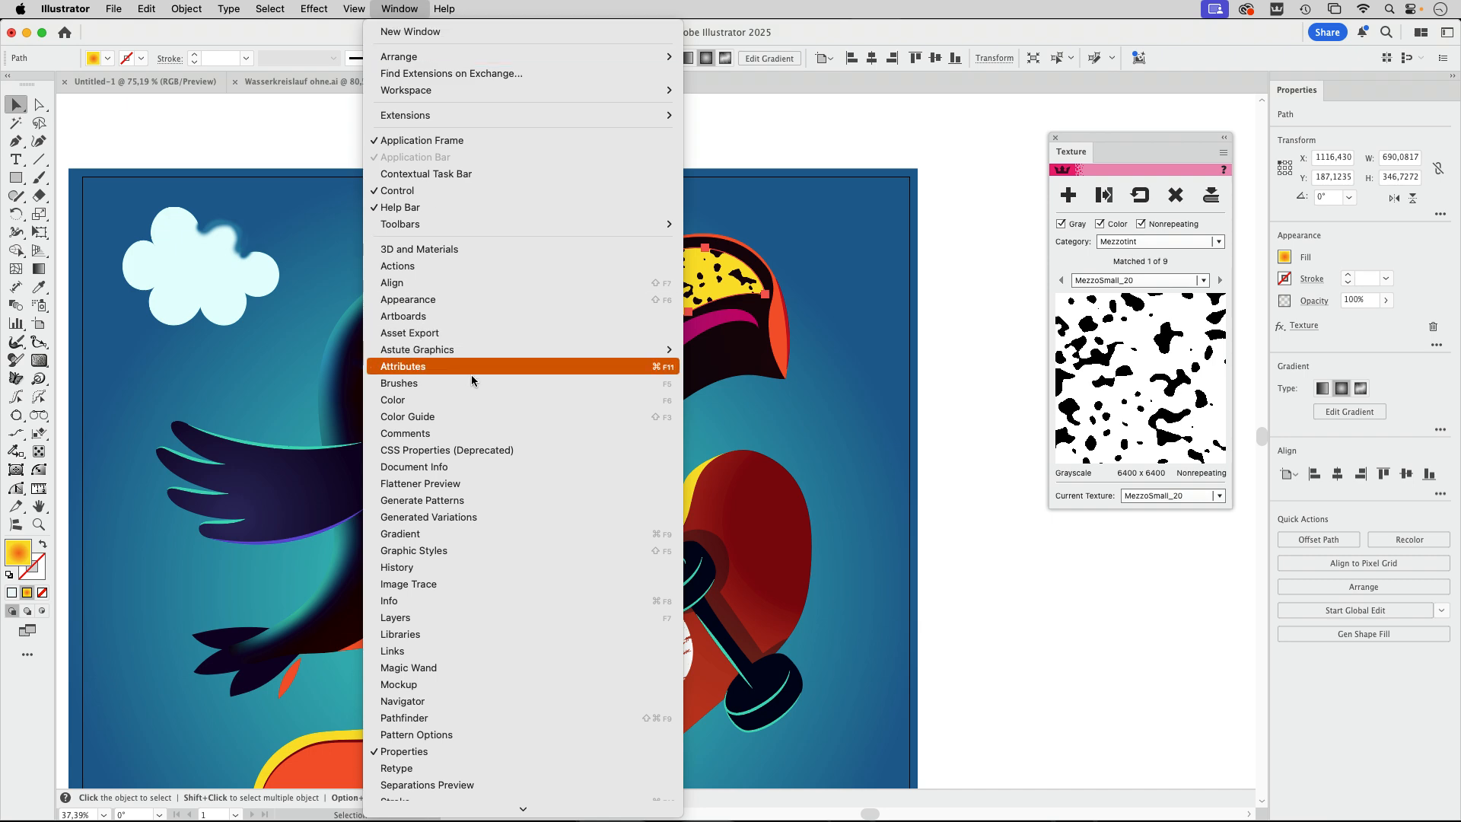
click(439, 300)
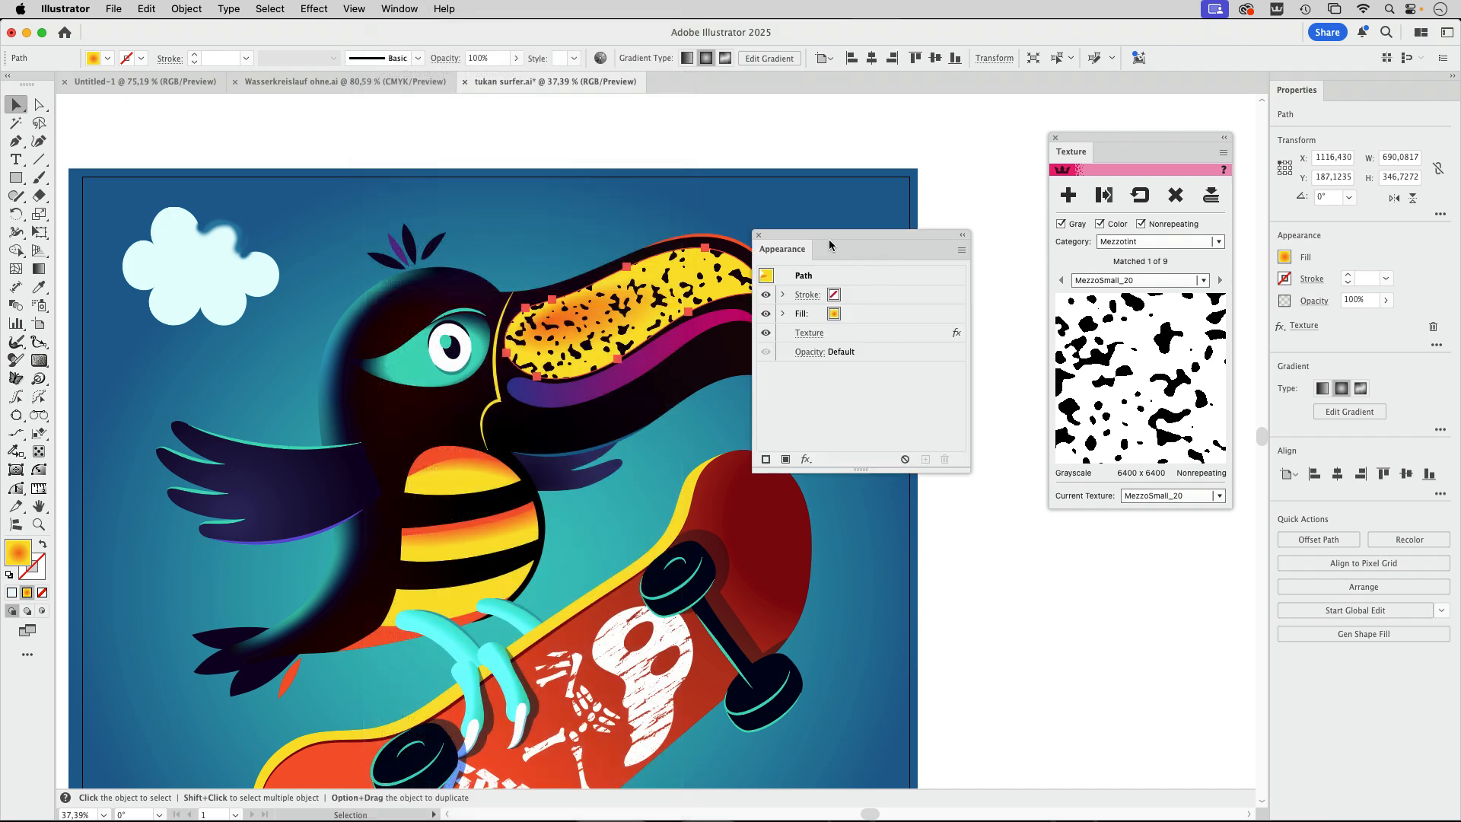
drag(829, 245, 886, 233)
click(940, 242)
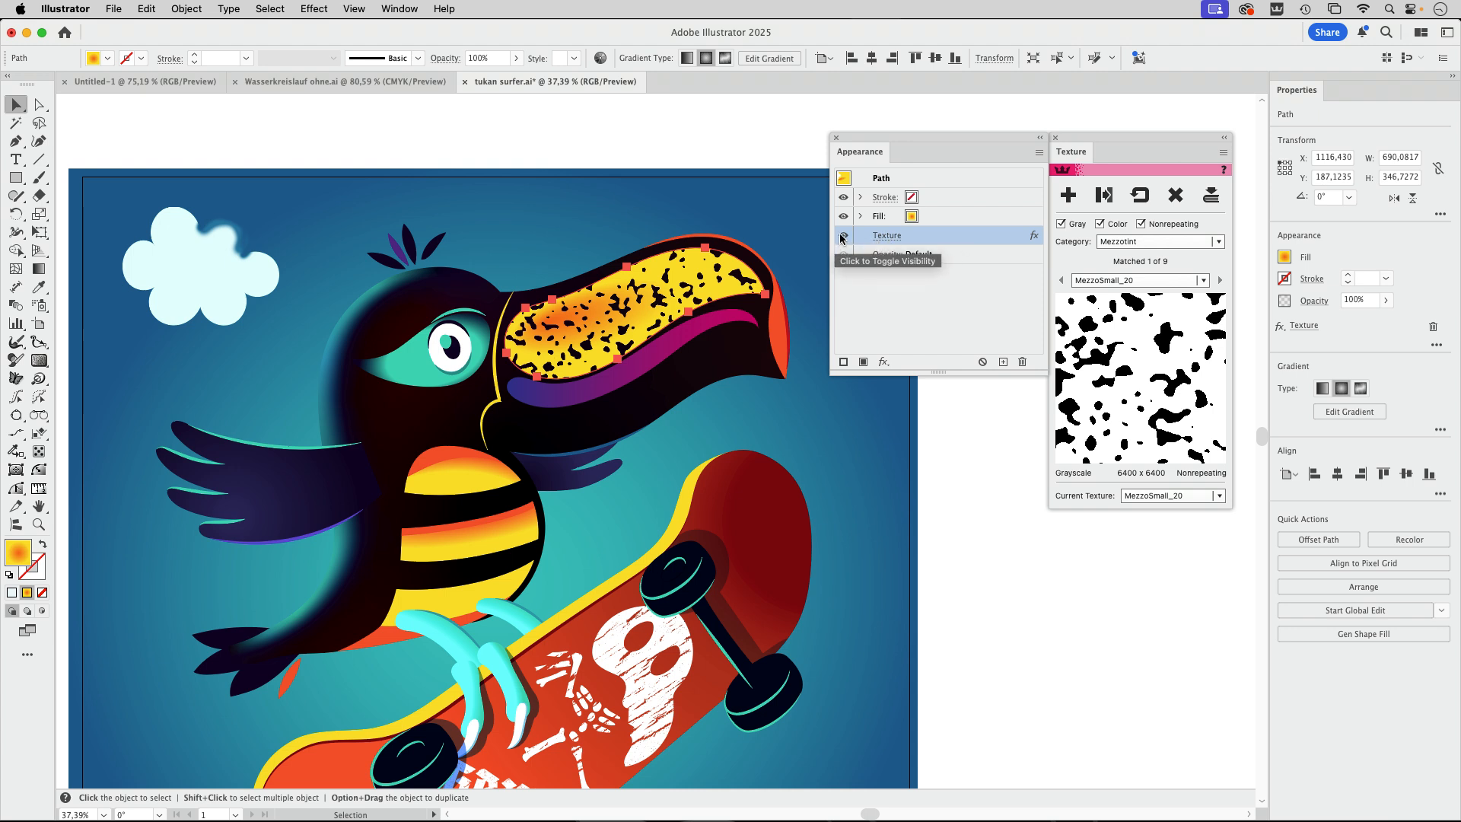
click(843, 236)
click(842, 237)
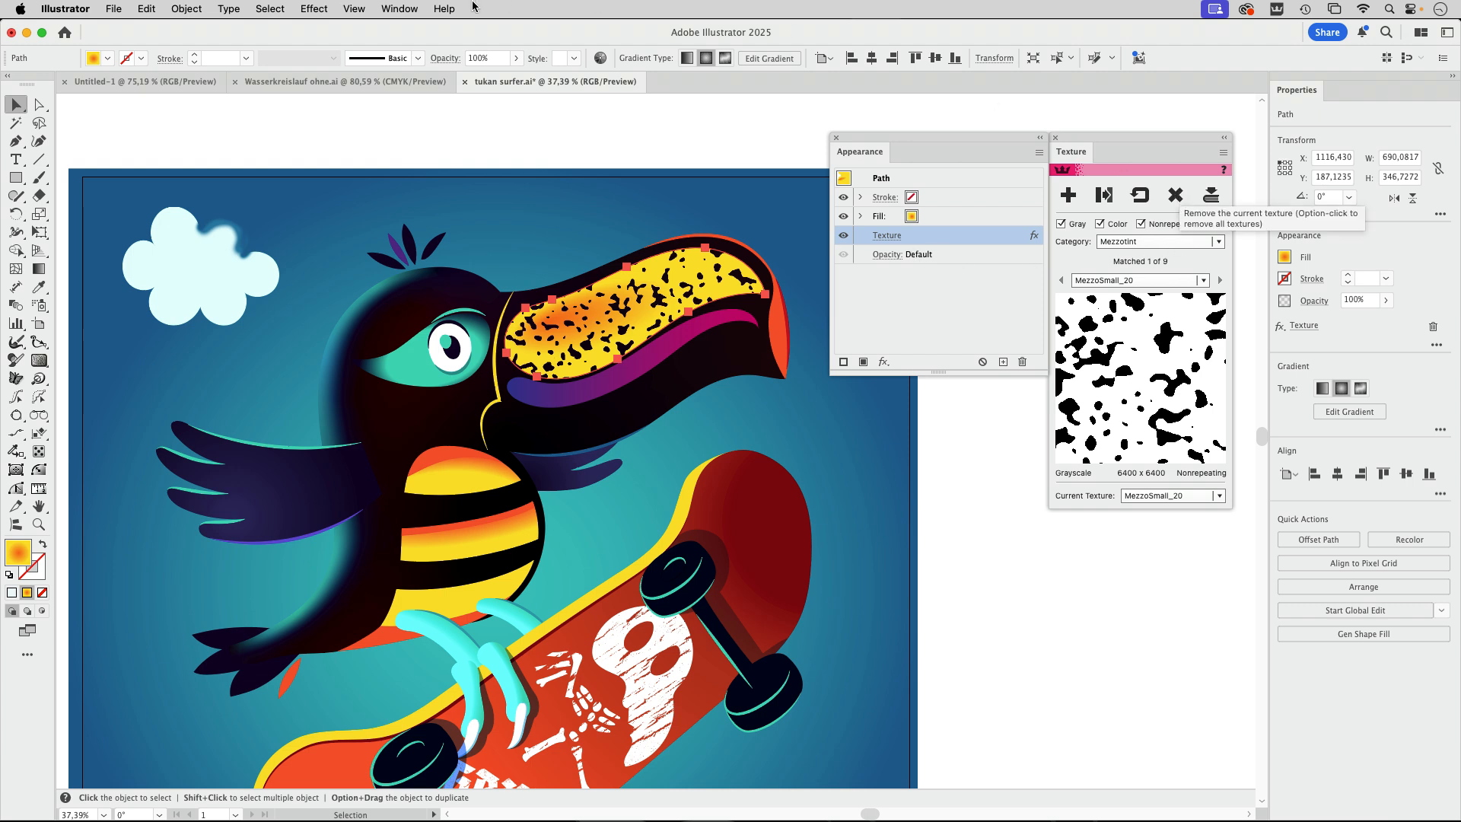
Show the Transparency panel, place it below the Appearance panel, and deselect the beak
click(399, 8)
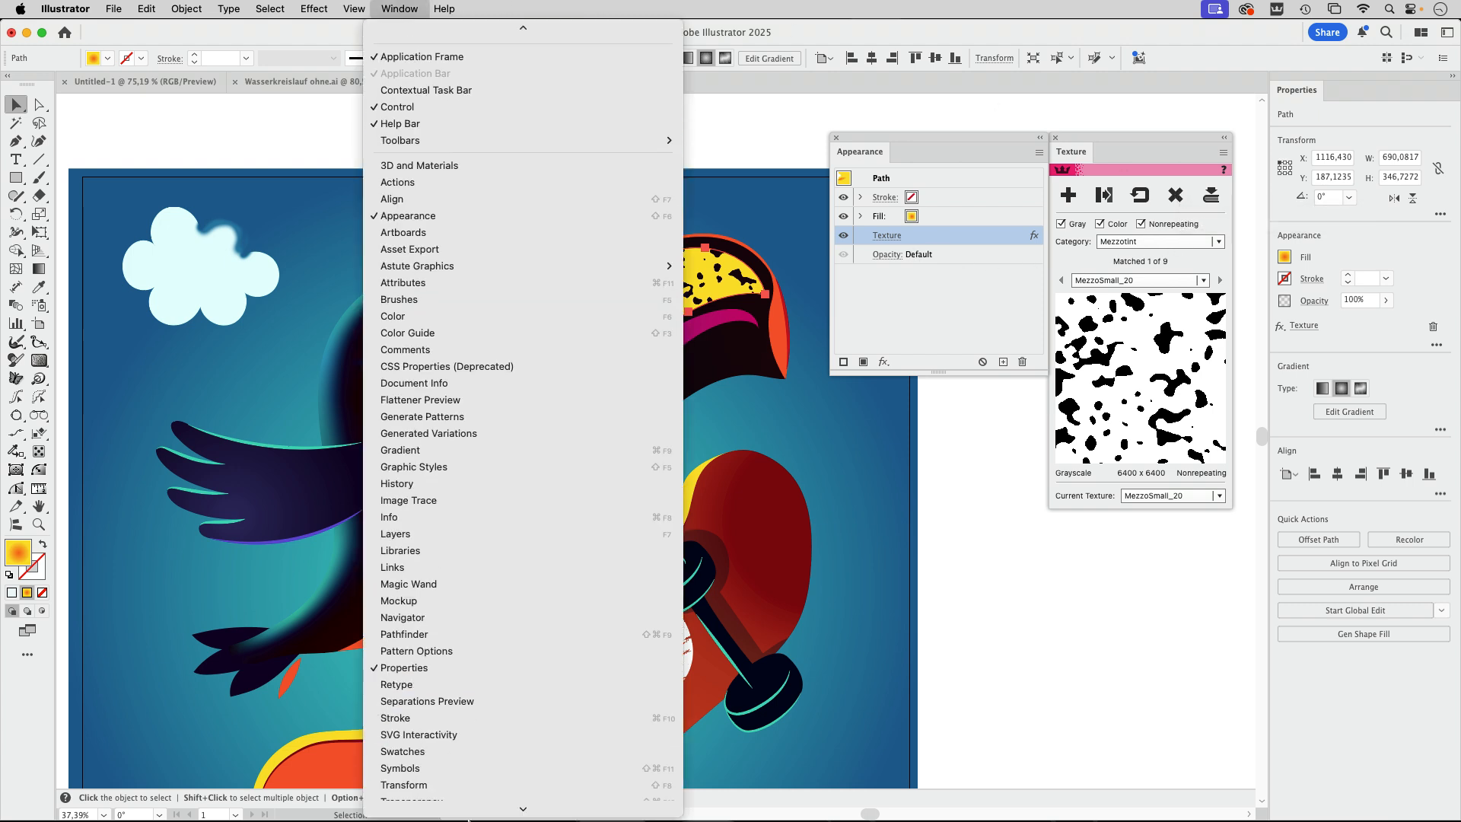
click(438, 696)
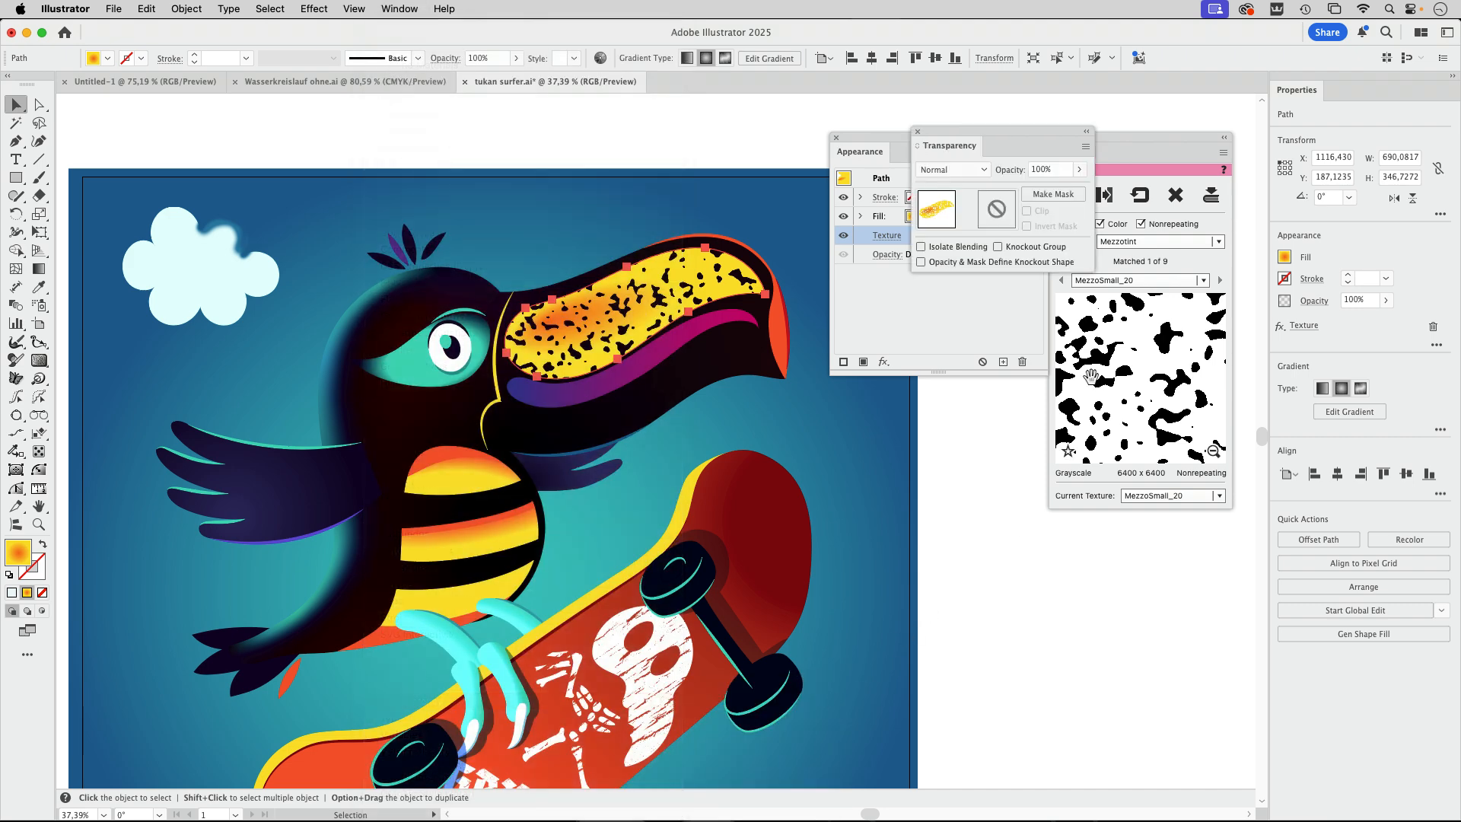
drag(955, 146, 900, 430)
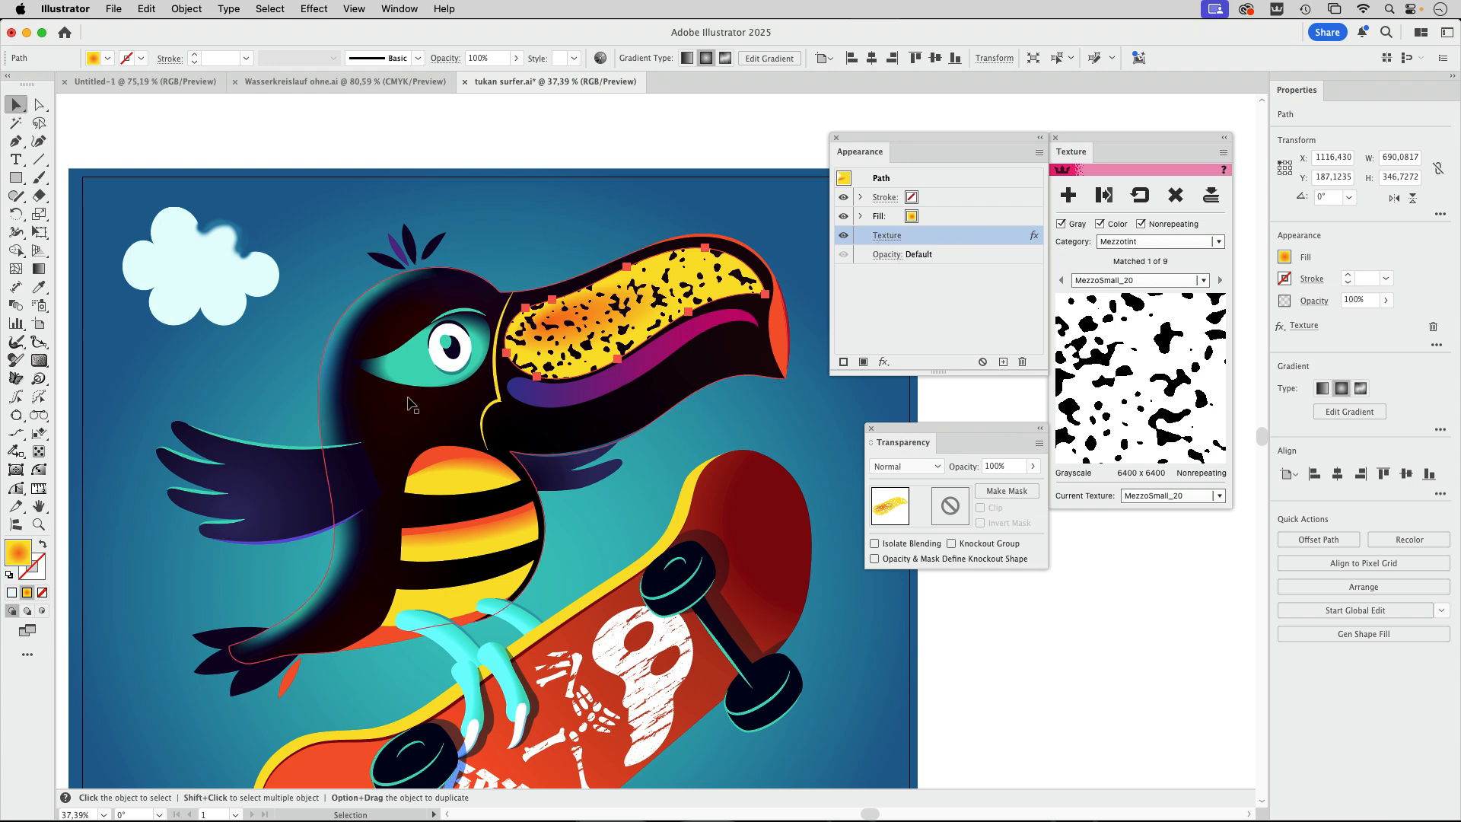
click(222, 137)
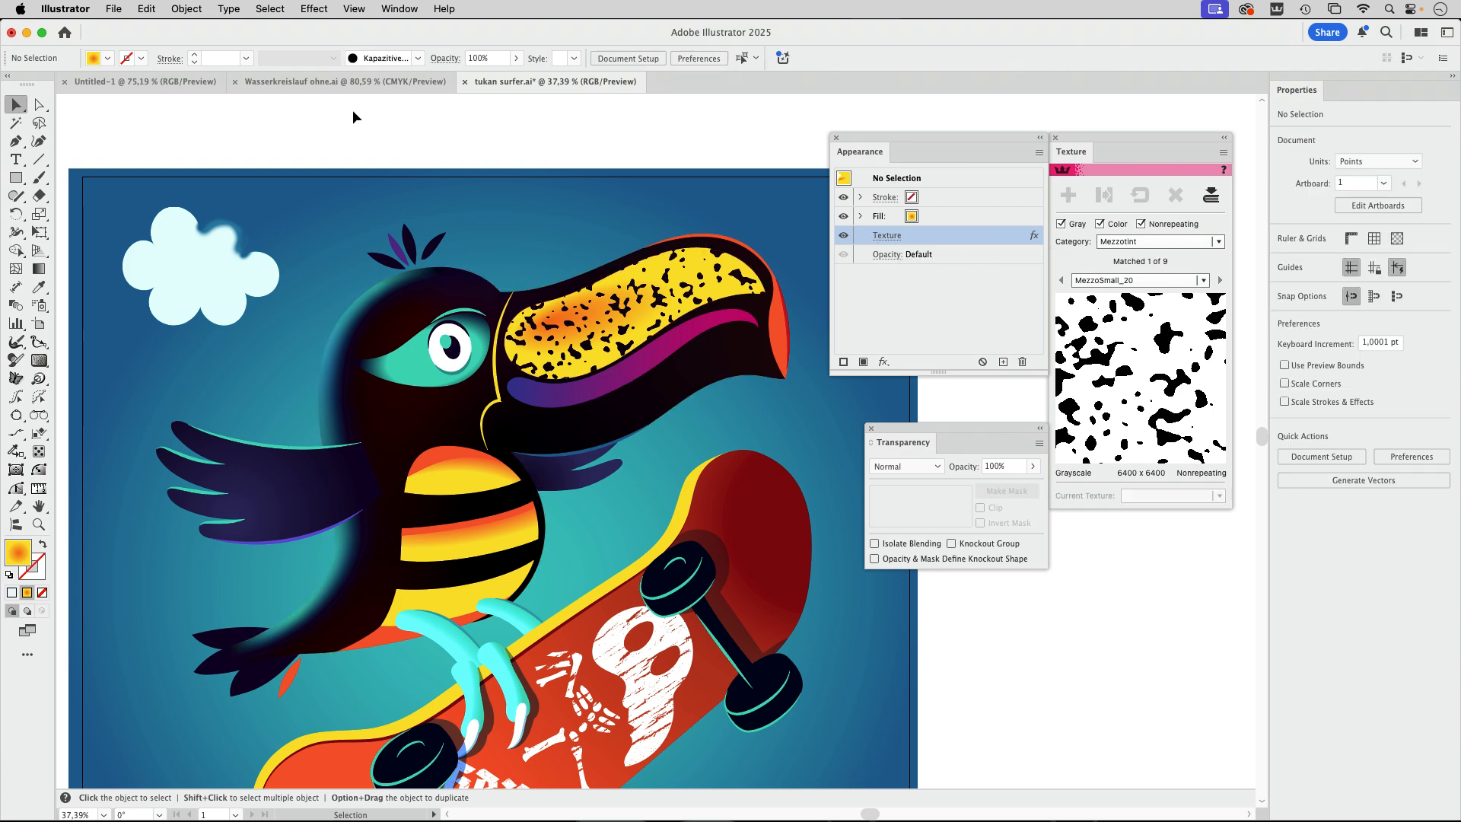
Switch to the Wasserkreislauf ohne.ai document, move the Appearance panel off the artwork, and directly select the green landscape path
click(340, 89)
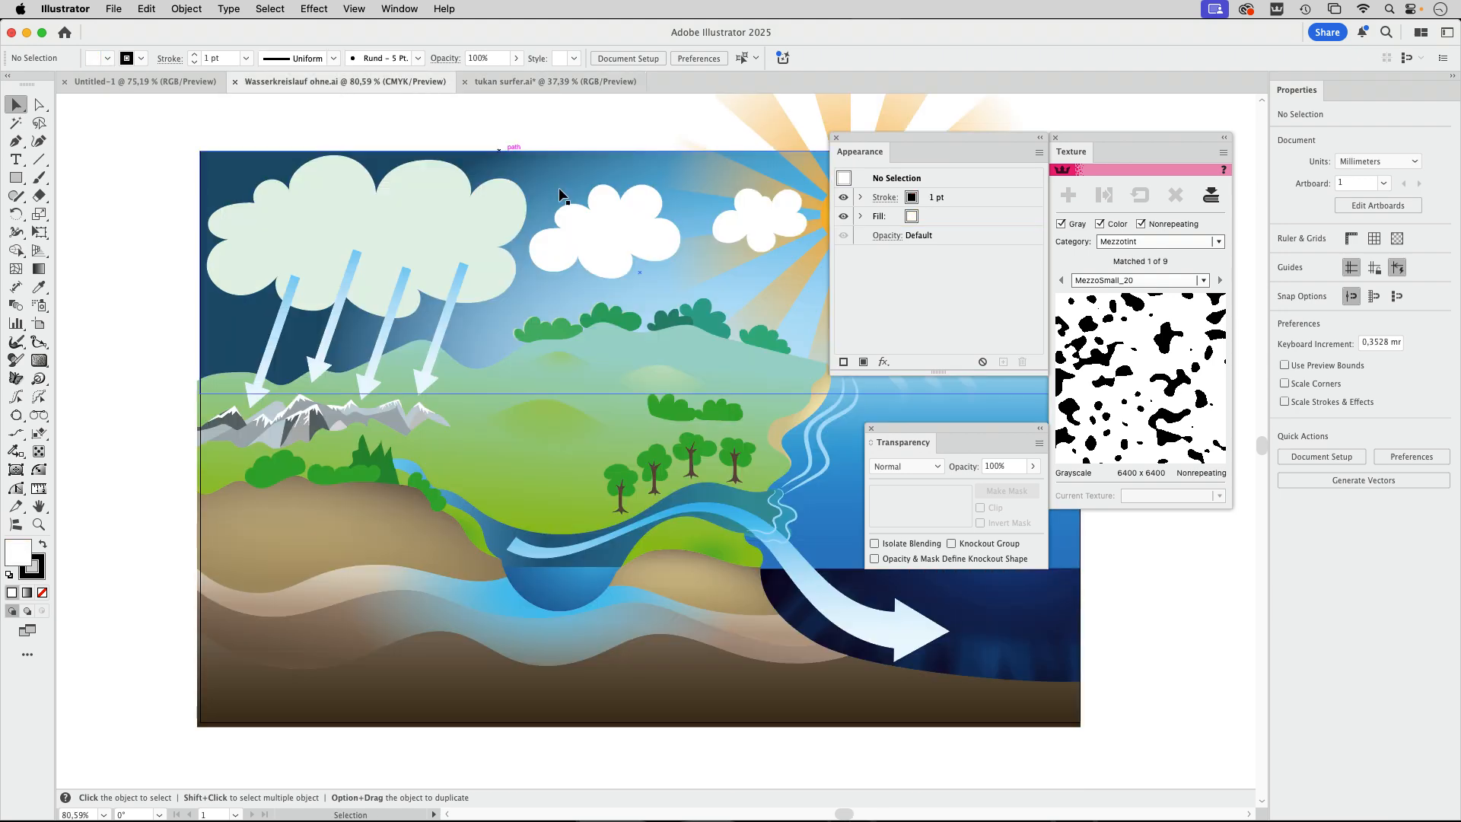
drag(860, 152, 1114, 553)
mouse_move(1071, 468)
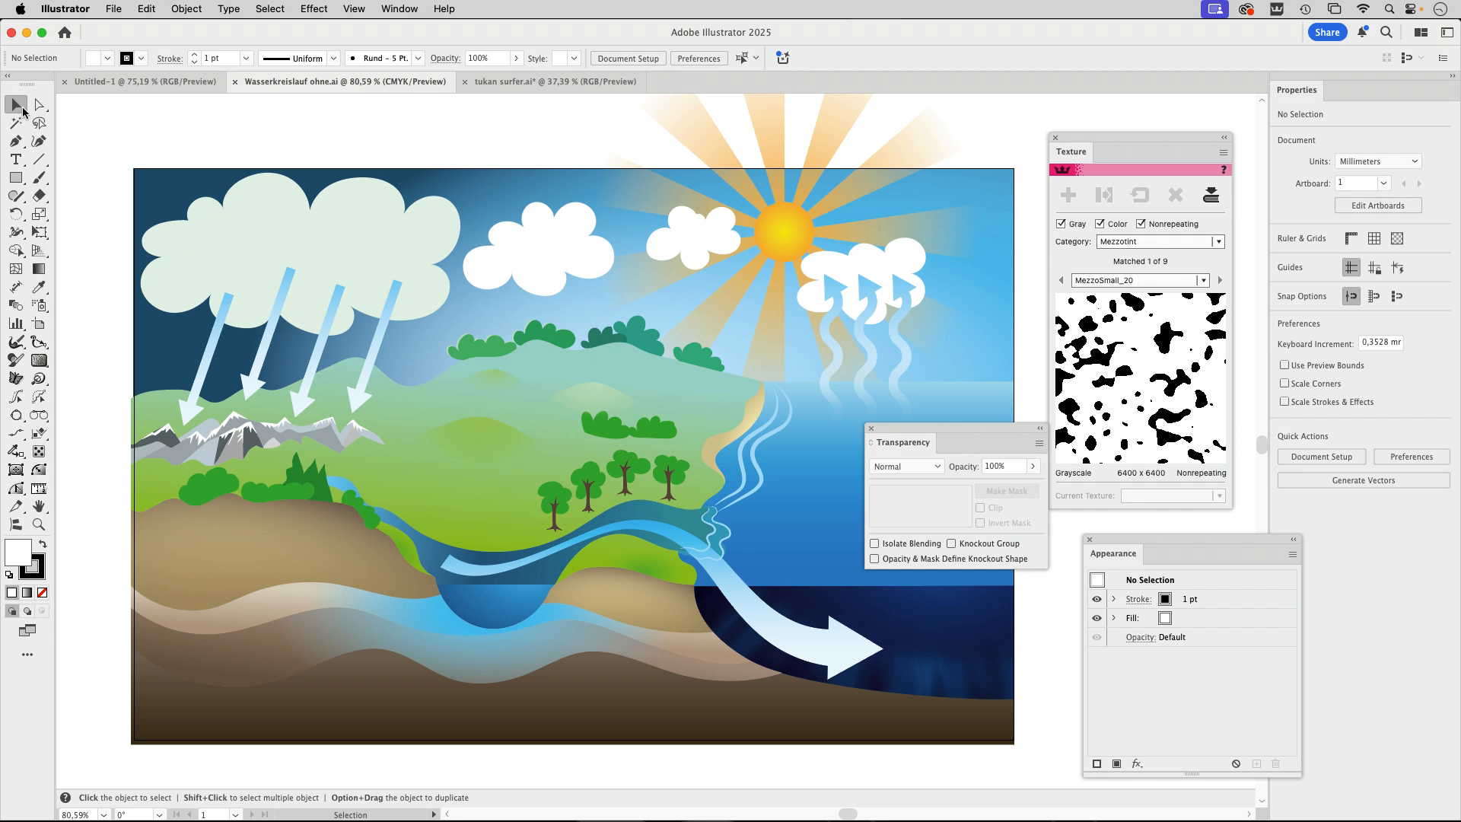
key(a)
click(458, 507)
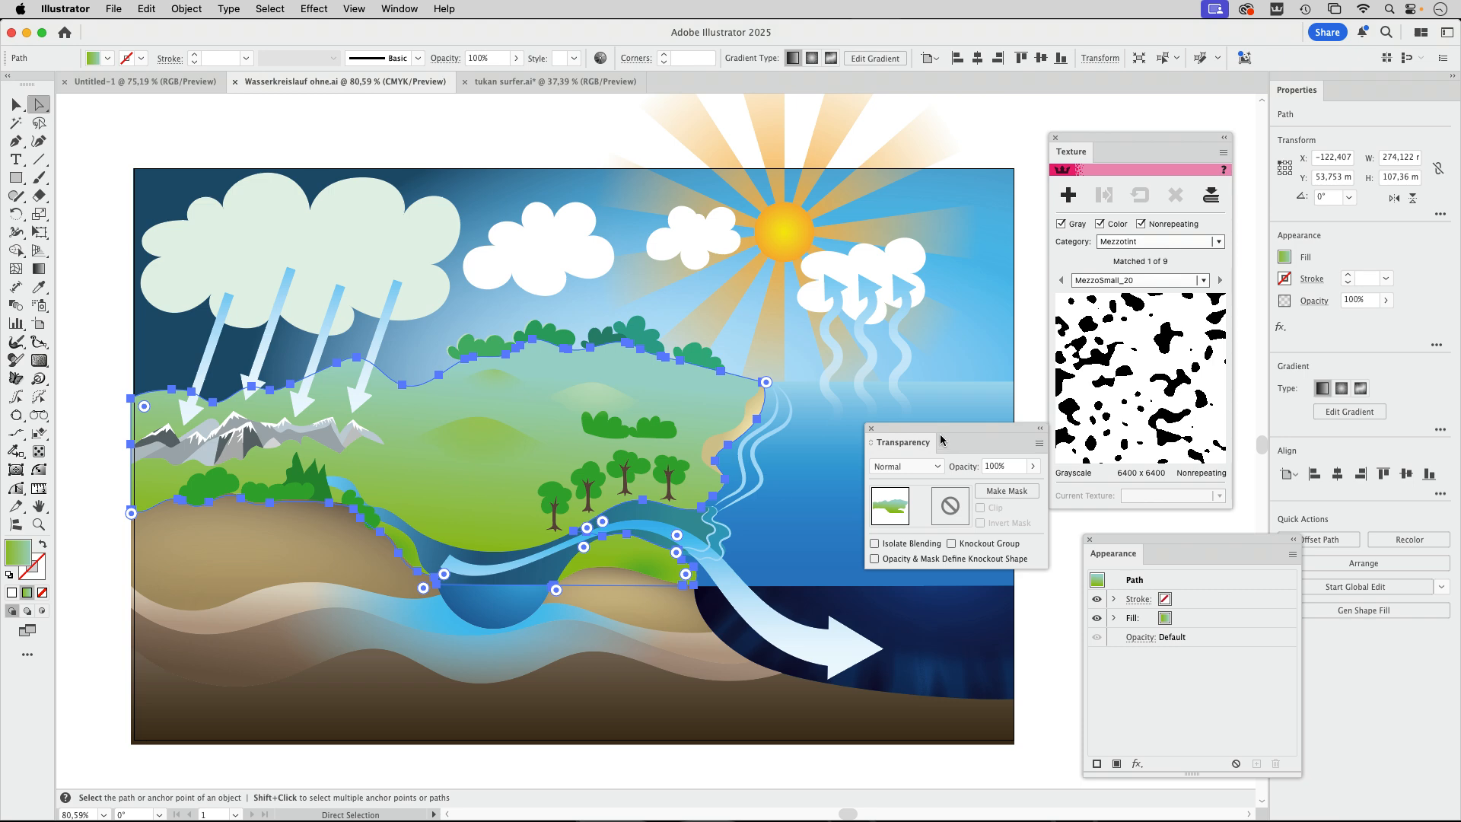
Import Grass Lawn.png from Downloads into the texture library and accept its Texture Manager settings with the Samples category
click(1210, 197)
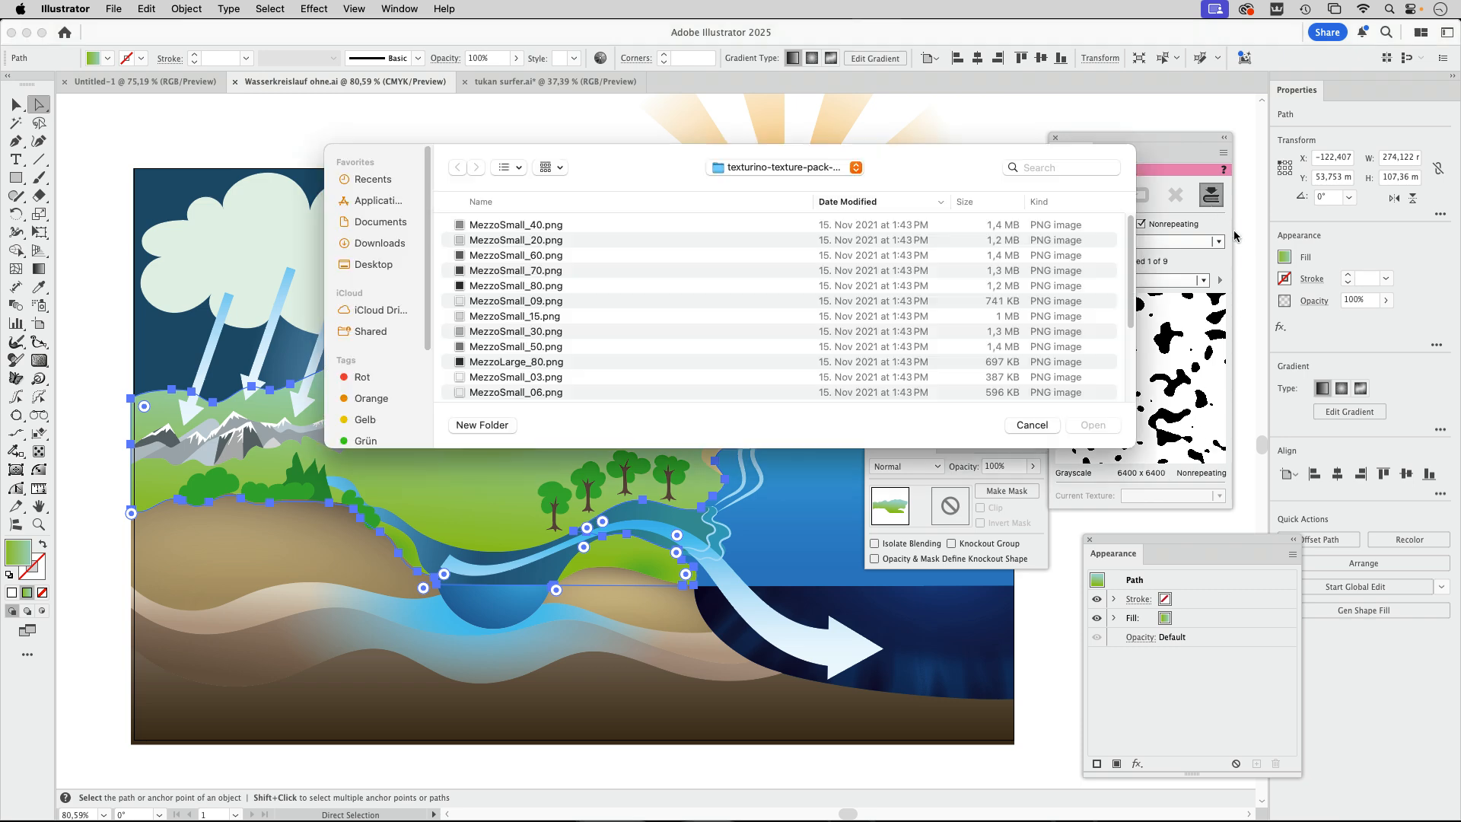
click(765, 177)
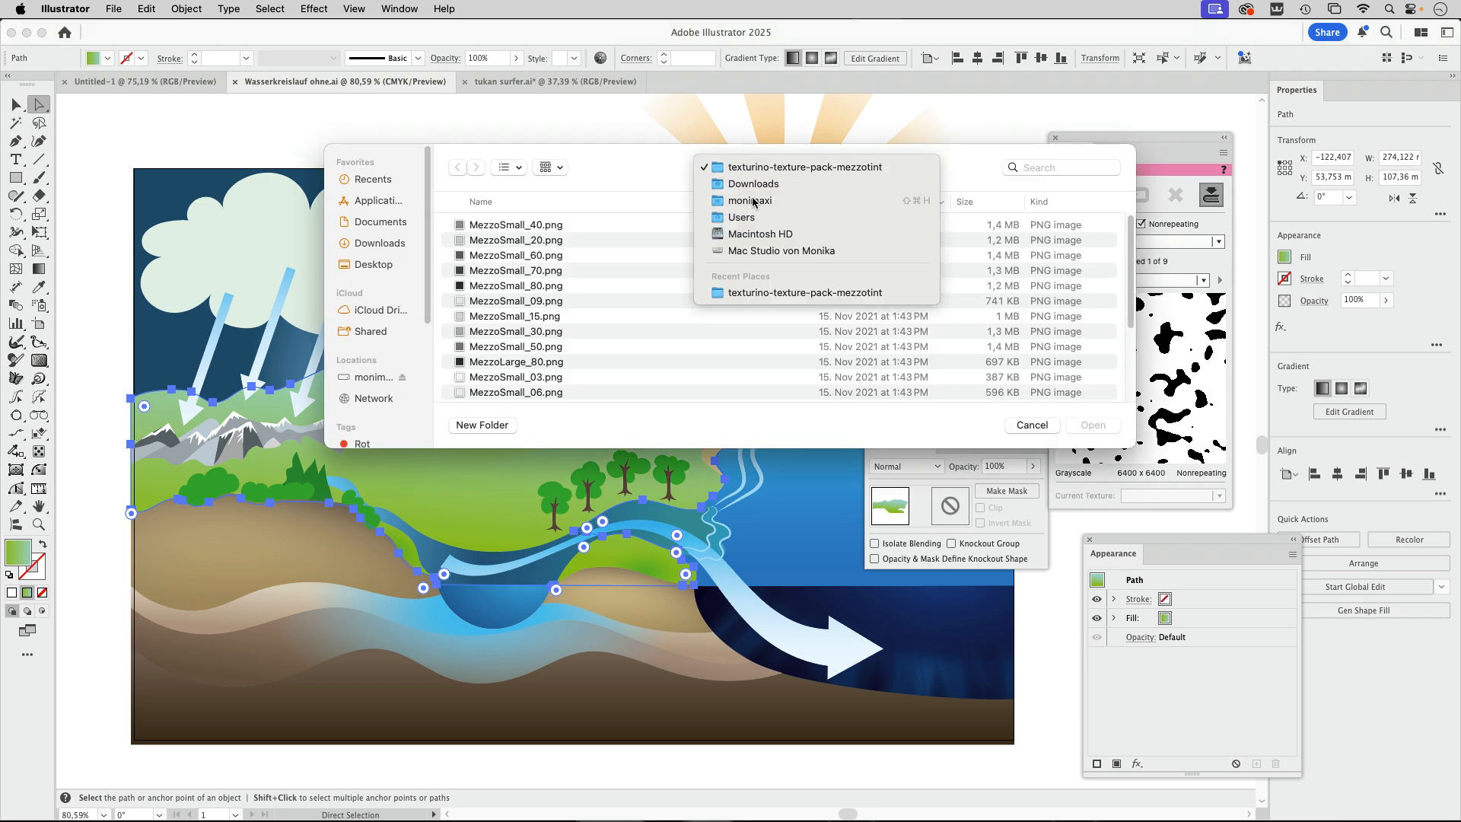
click(742, 184)
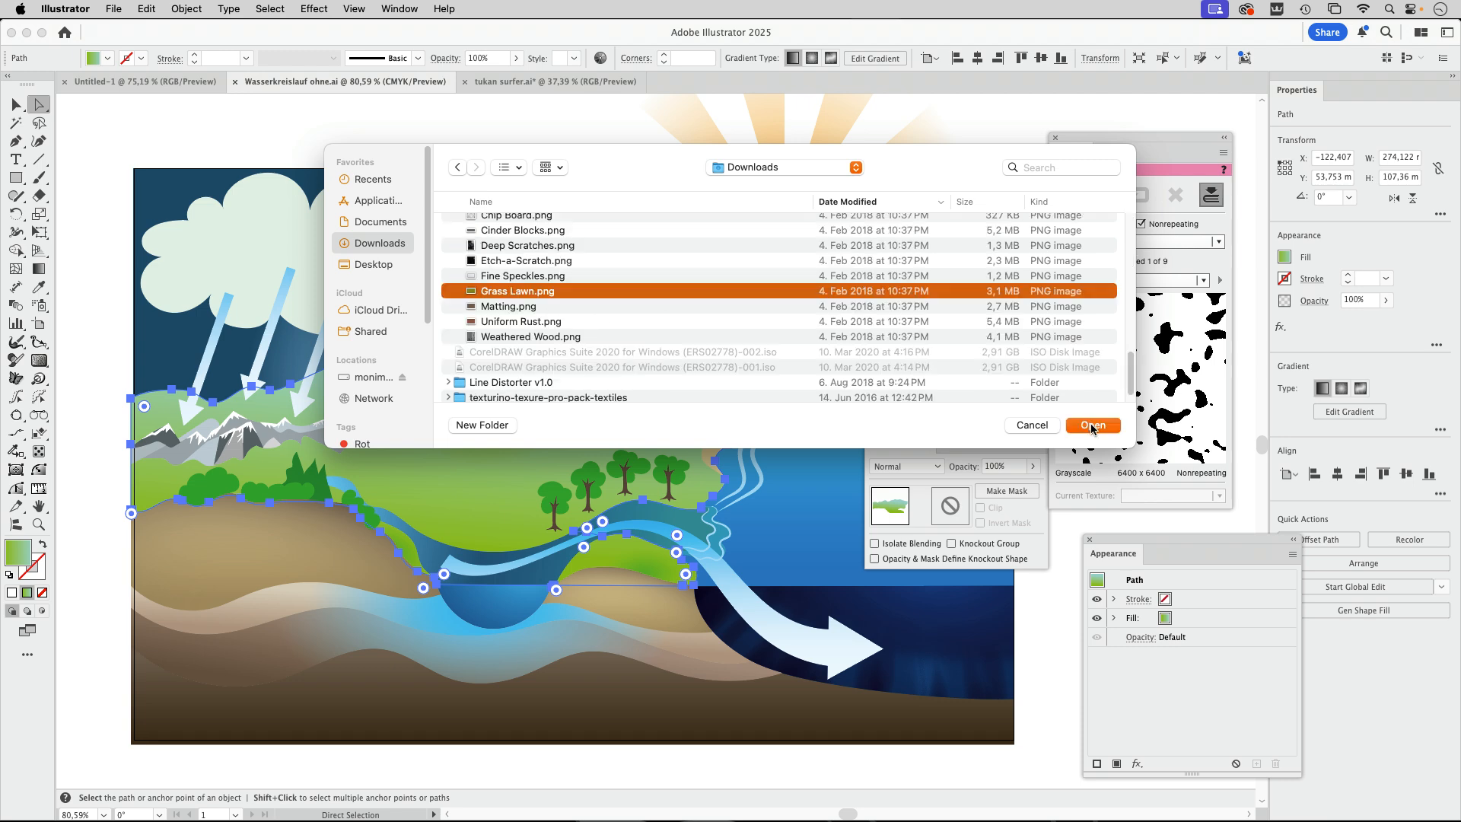
click(1092, 425)
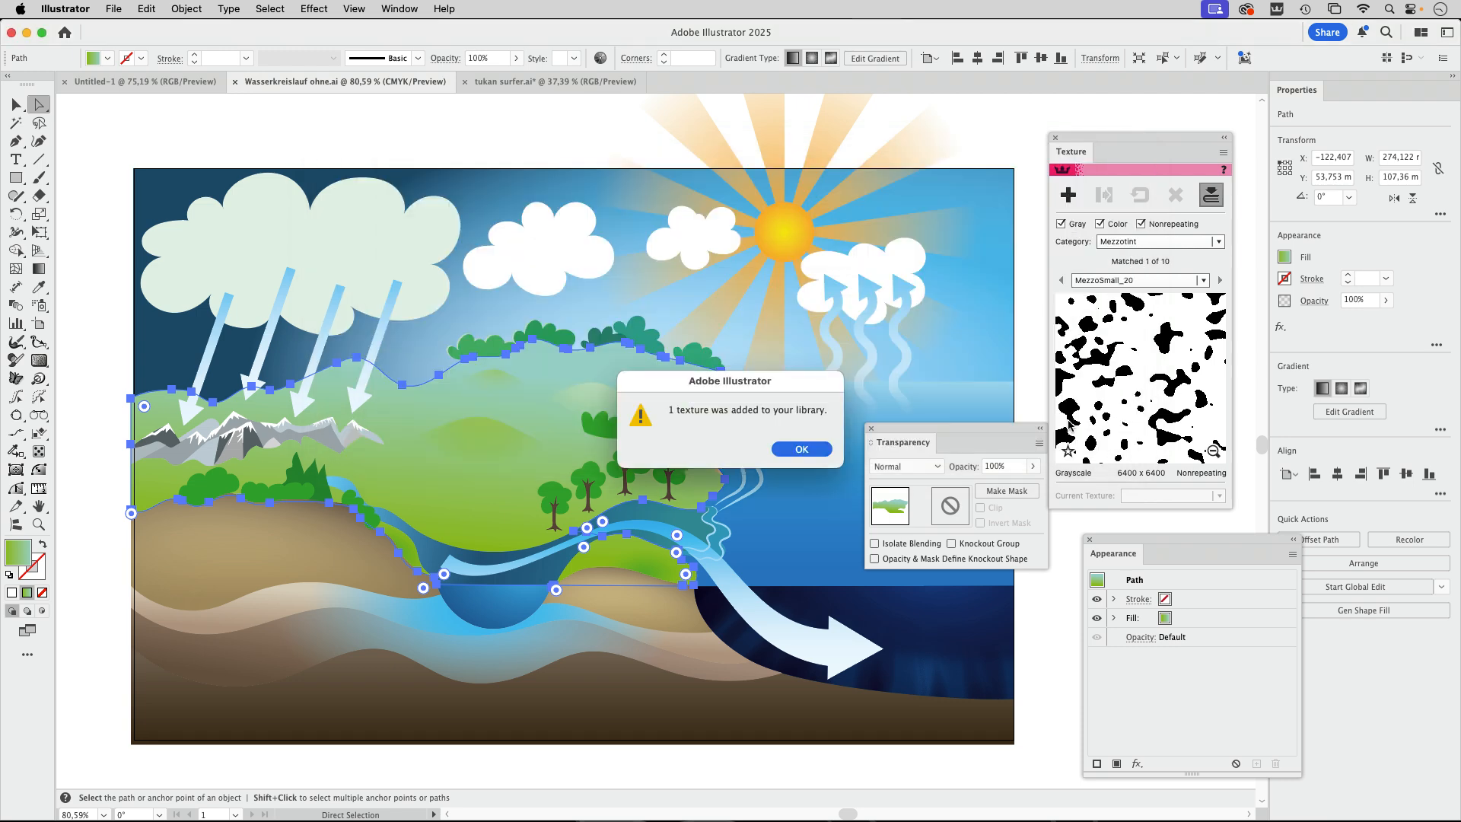
click(799, 451)
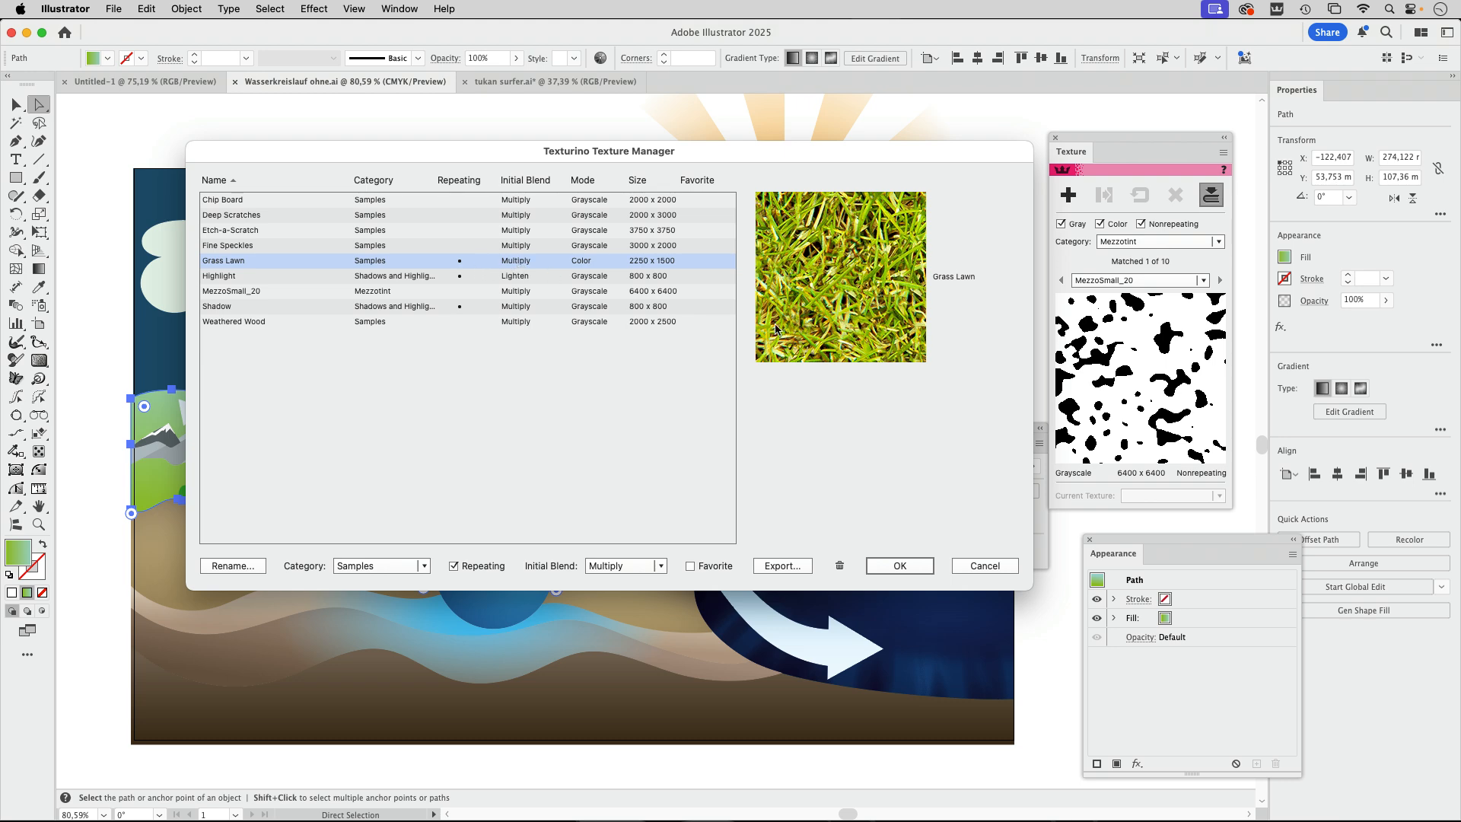
click(898, 567)
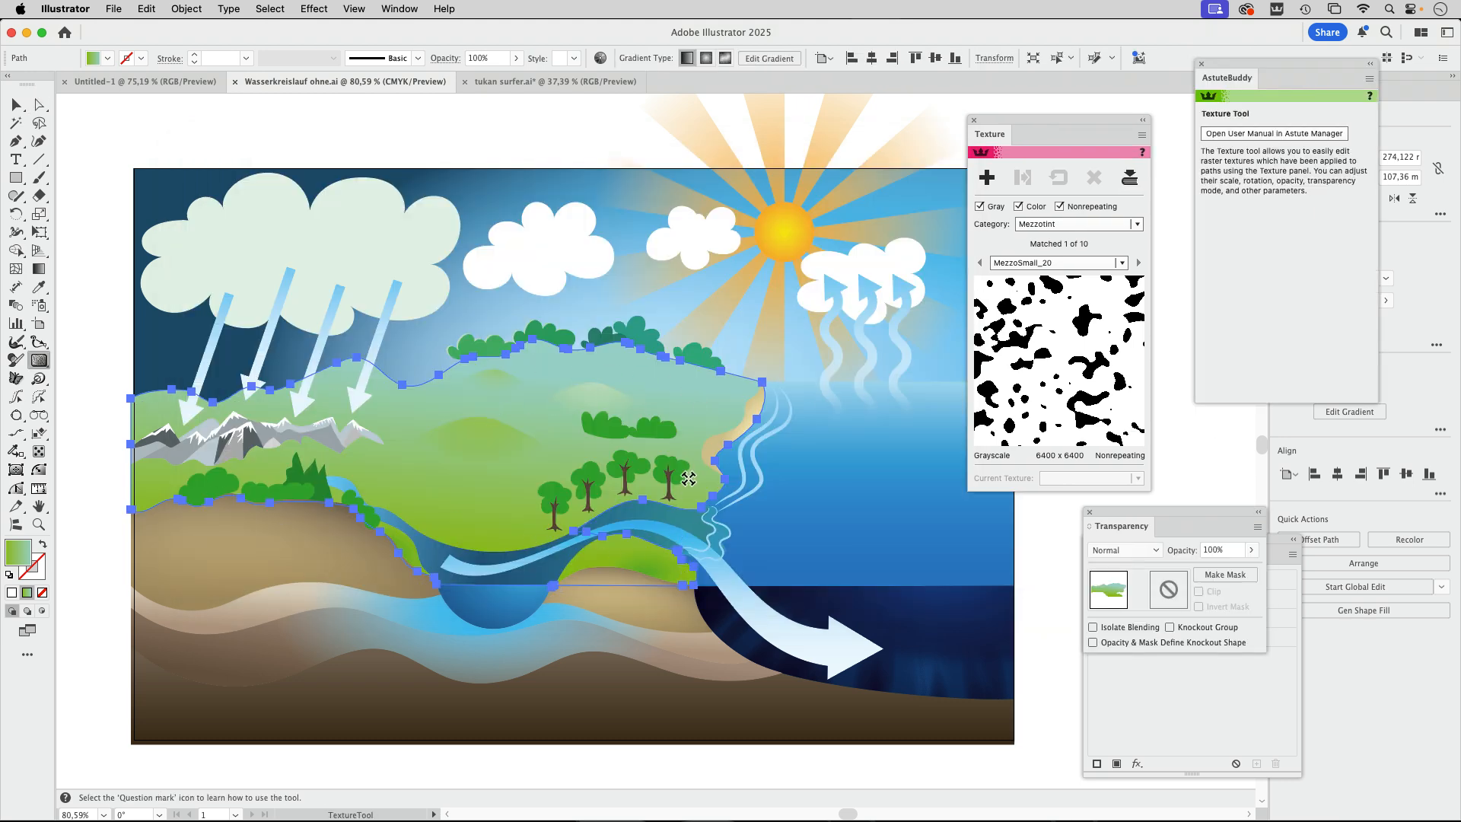
Show all texture categories, apply the Grass Lawn texture to the green landscape, and scale the texture down
mouse_move(1030, 350)
click(1123, 263)
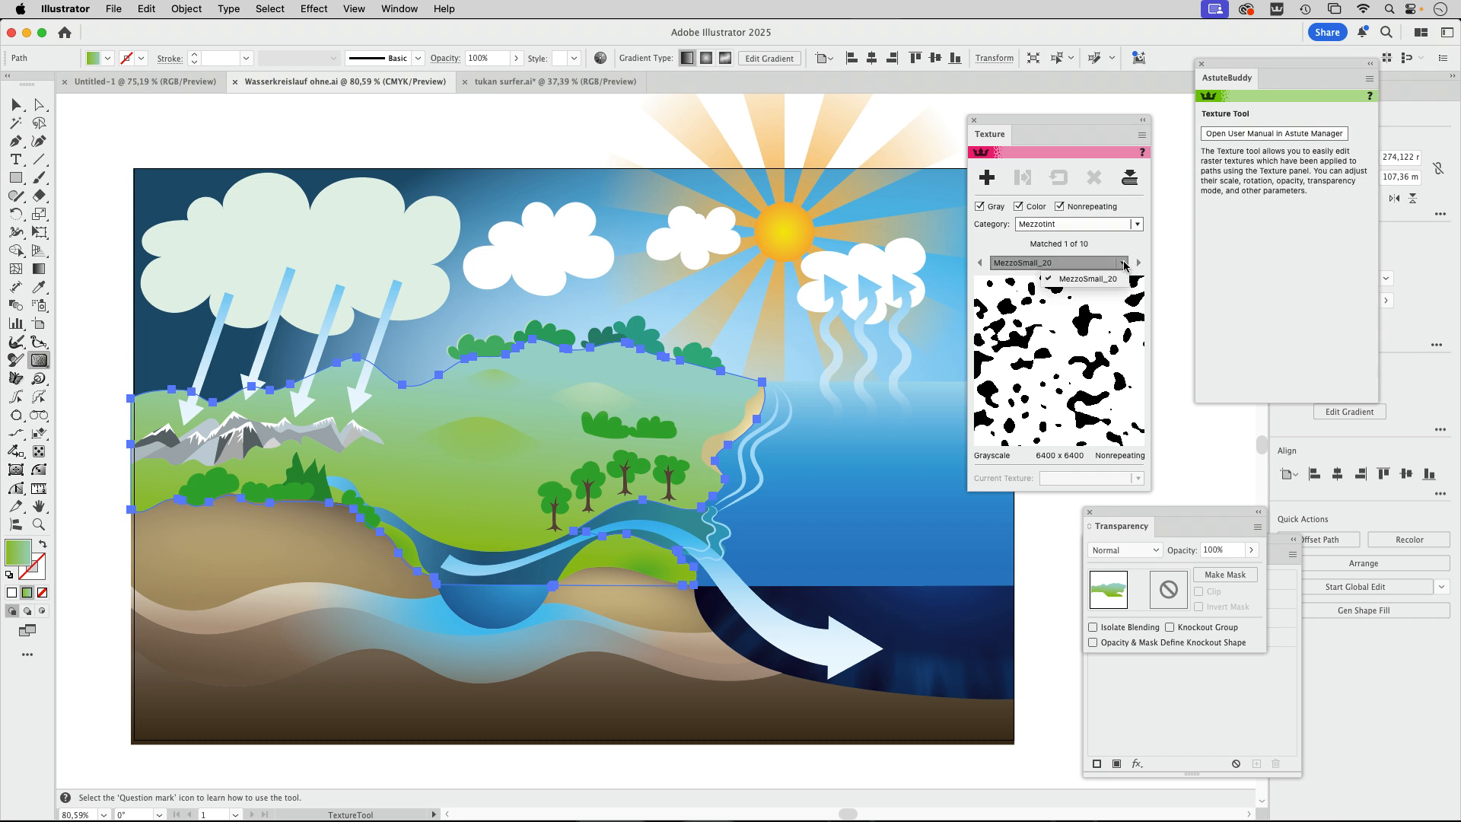
click(1125, 240)
click(1138, 225)
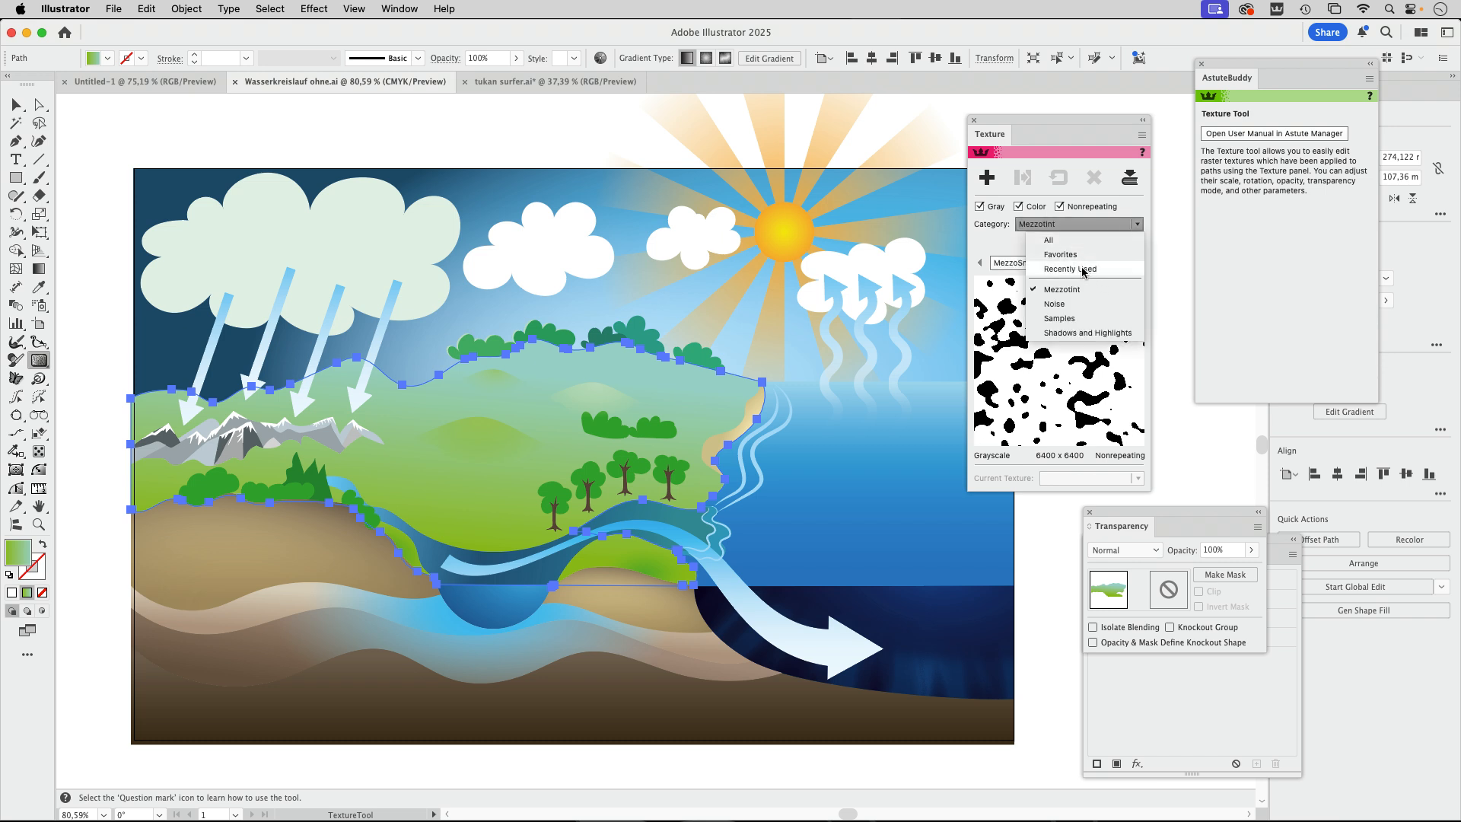
click(1084, 270)
click(1137, 228)
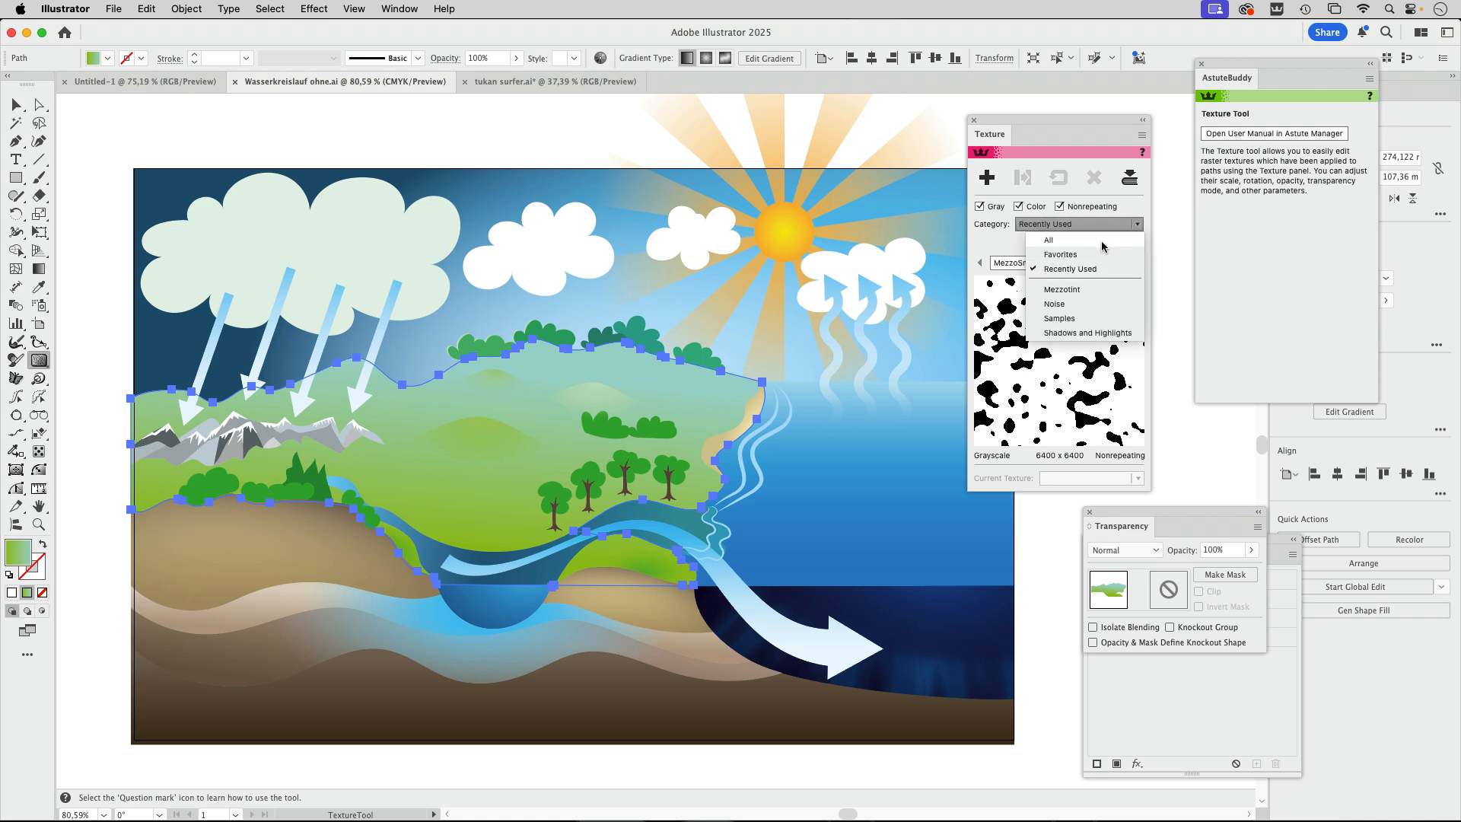
click(1102, 242)
click(1122, 263)
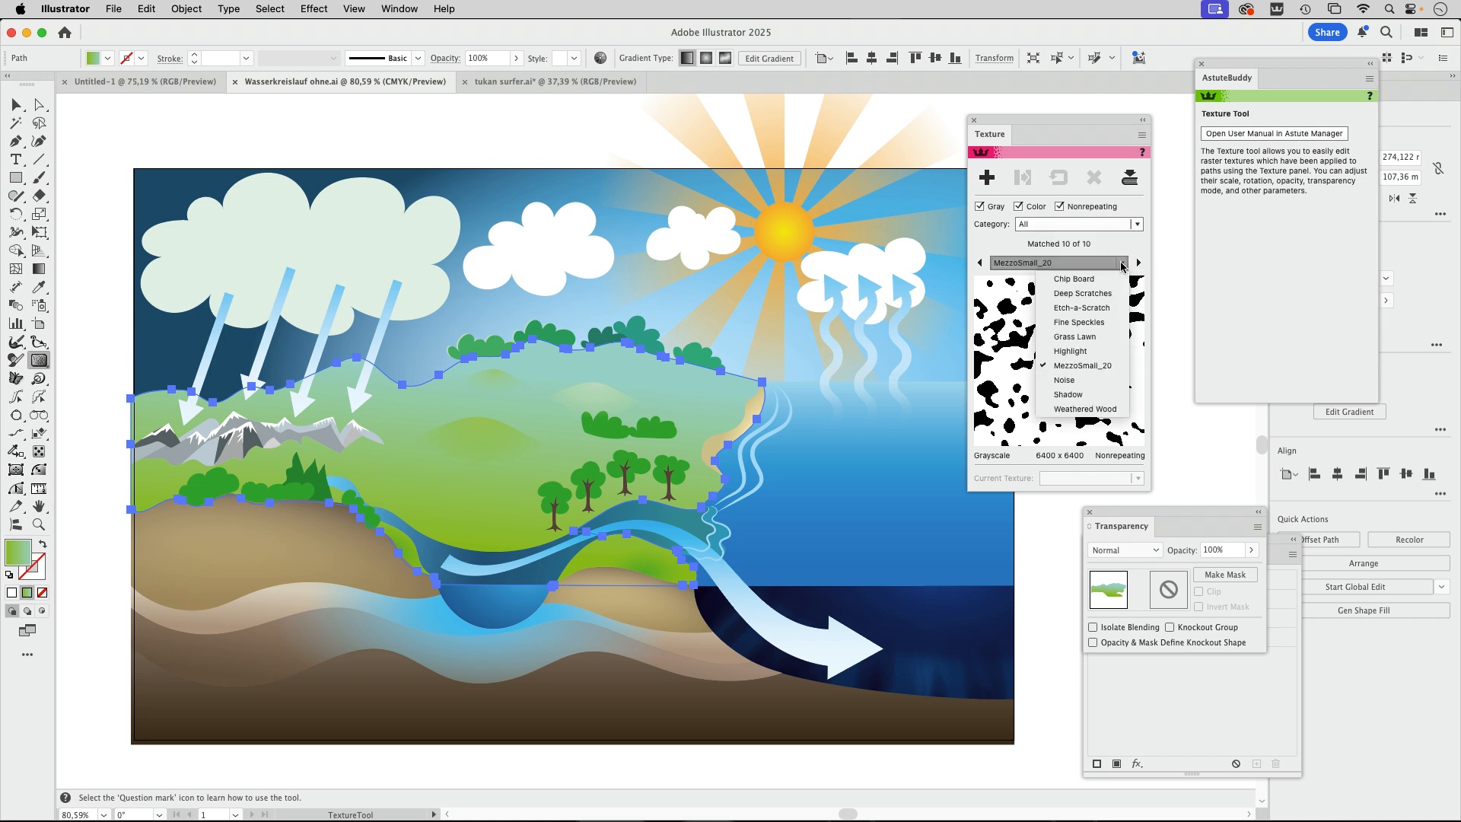
click(1080, 337)
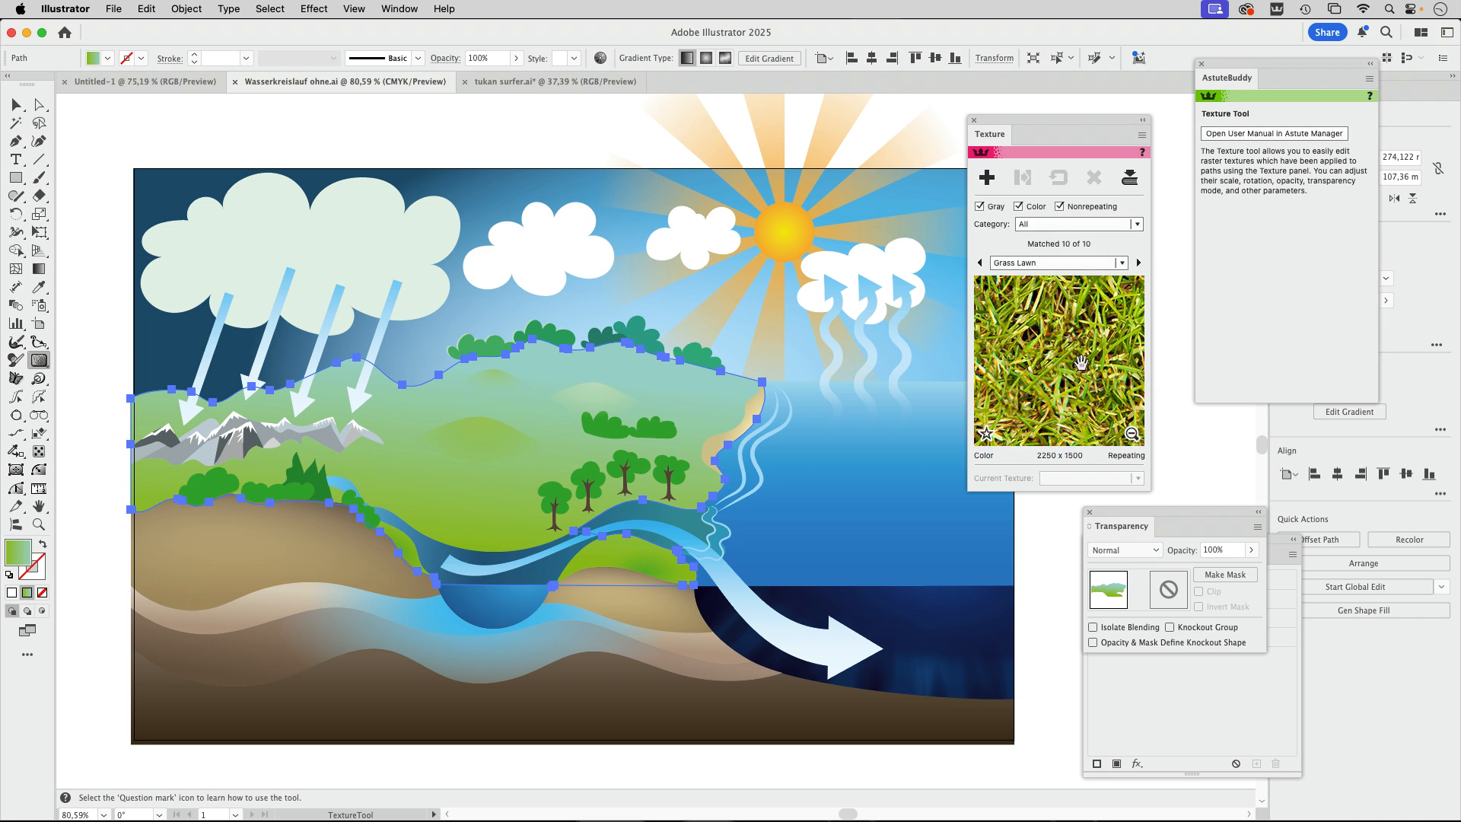
click(986, 178)
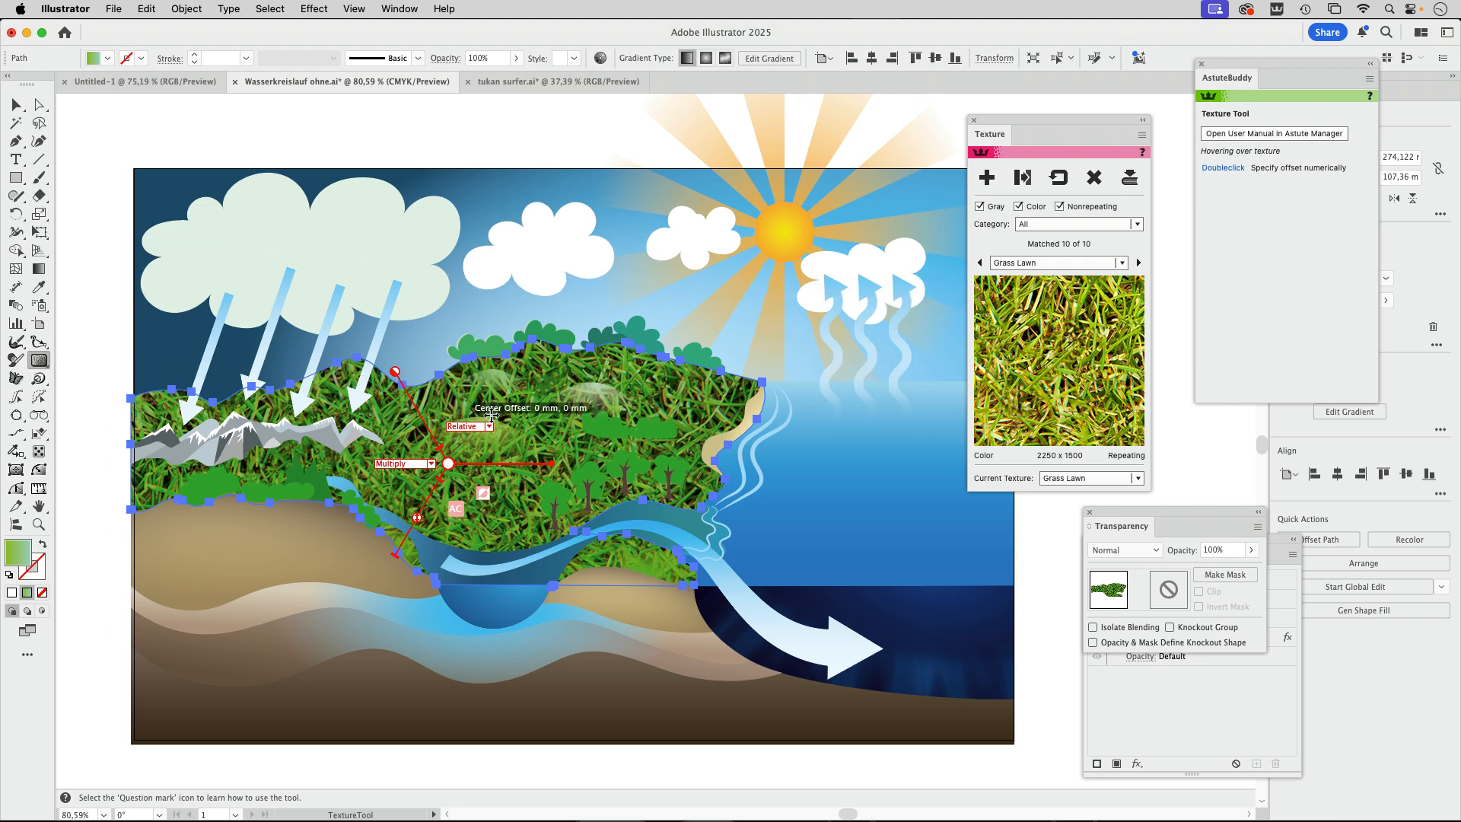
drag(395, 561, 425, 504)
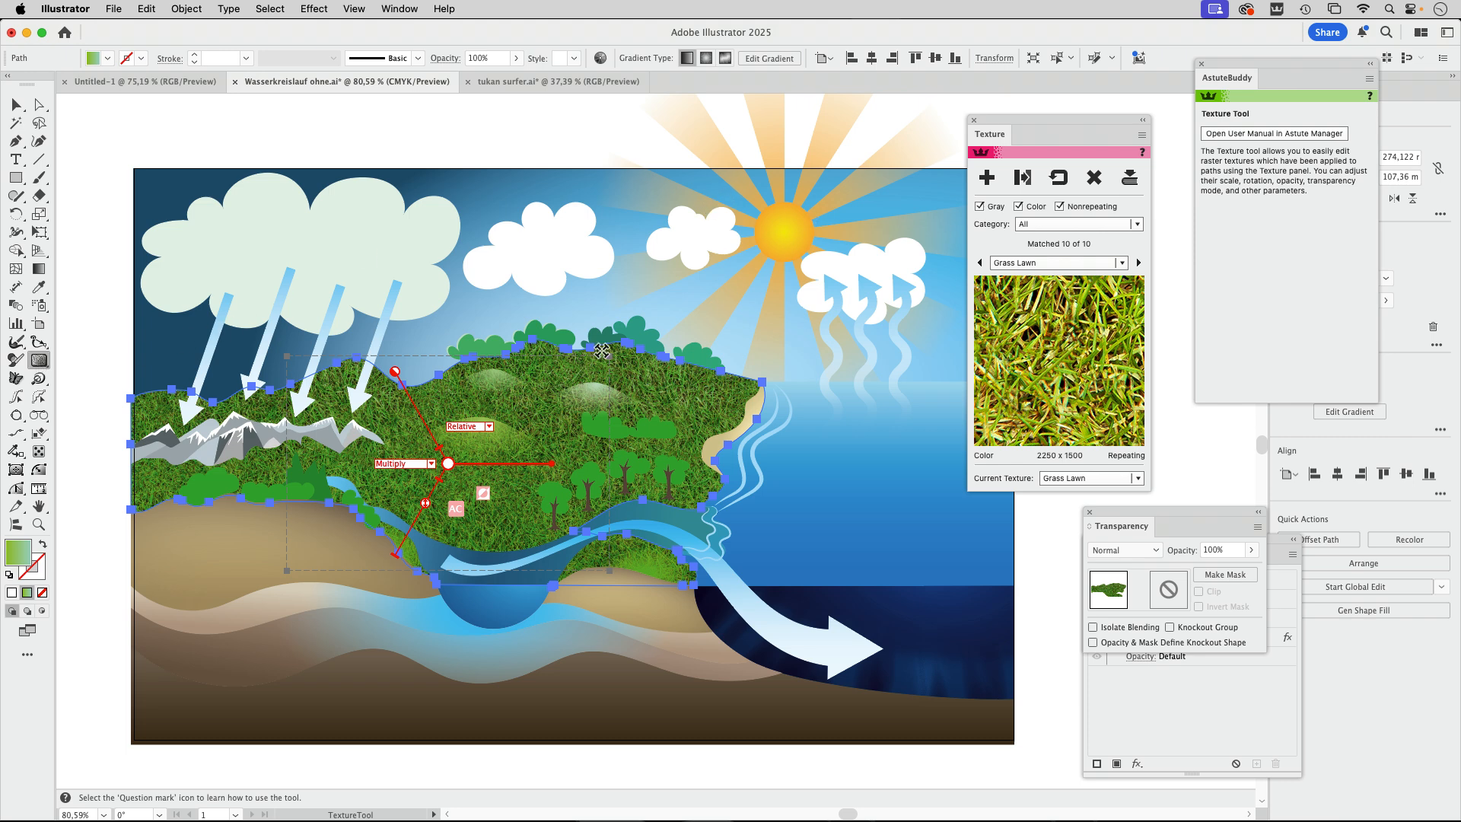
Try Screen blending on the grass texture, lower its opacity to about 37%, and set its blend mode to Overlay
click(410, 463)
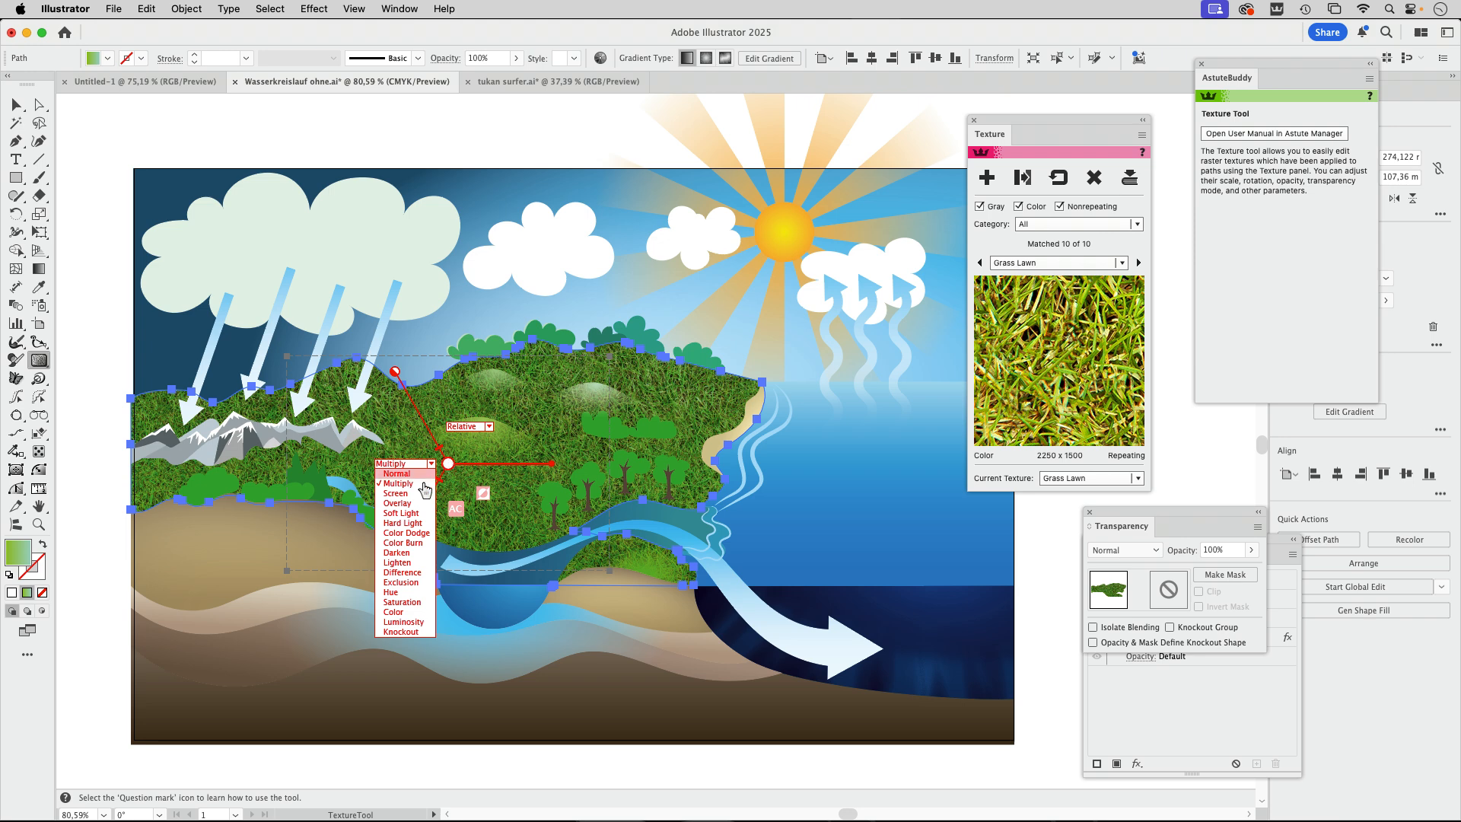
click(422, 515)
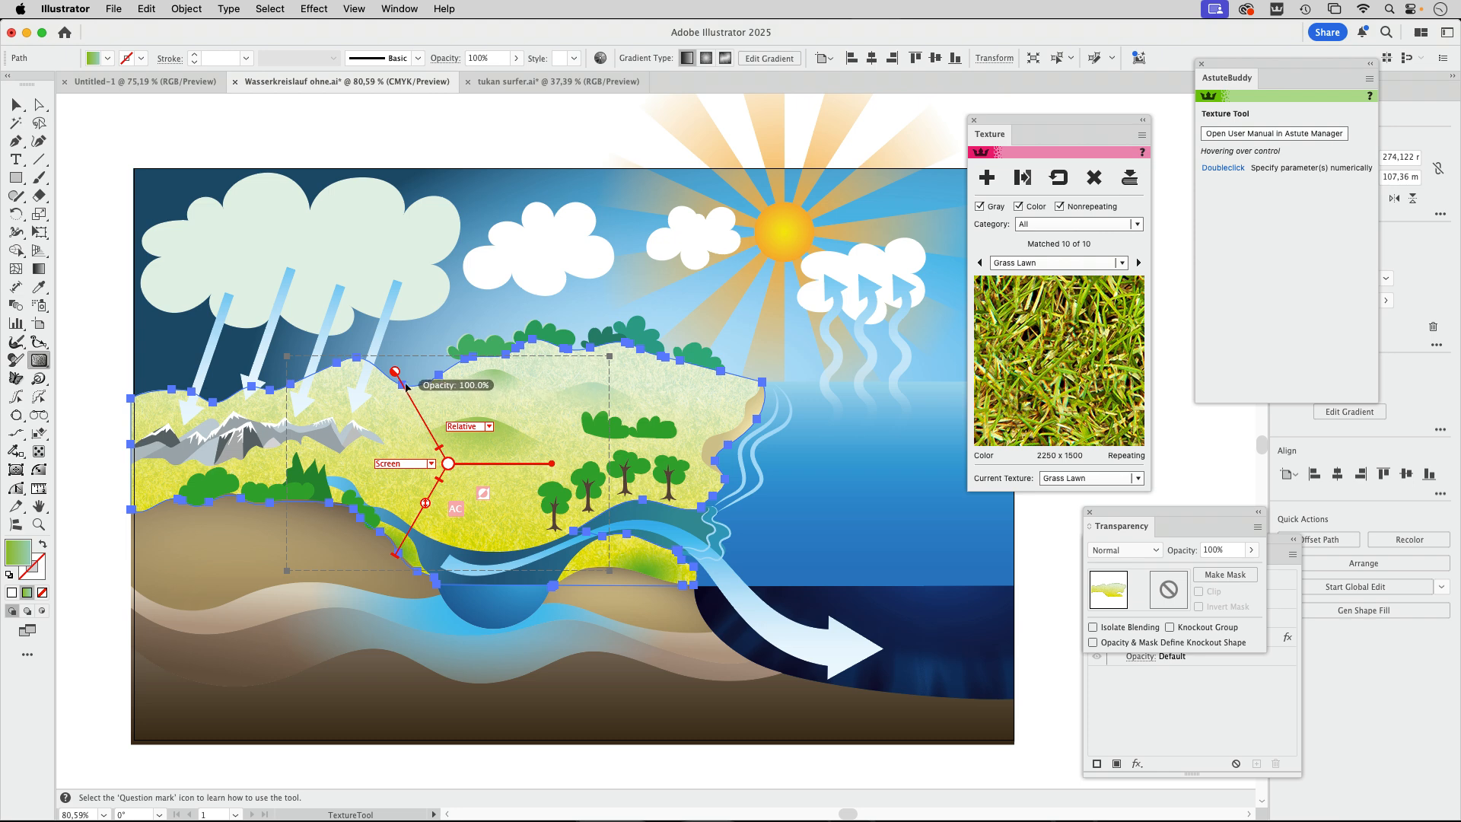
drag(395, 372, 423, 421)
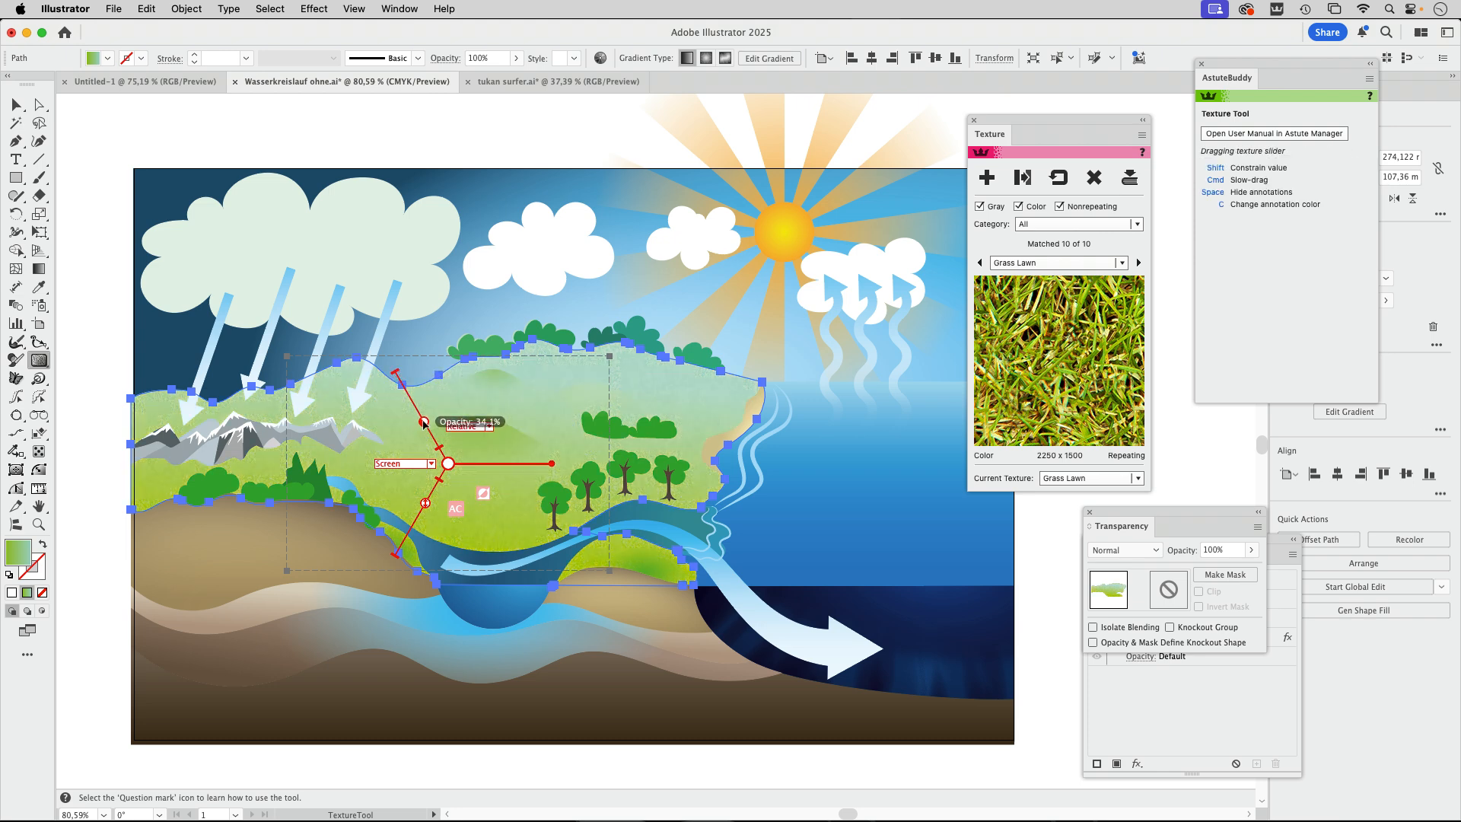
click(432, 464)
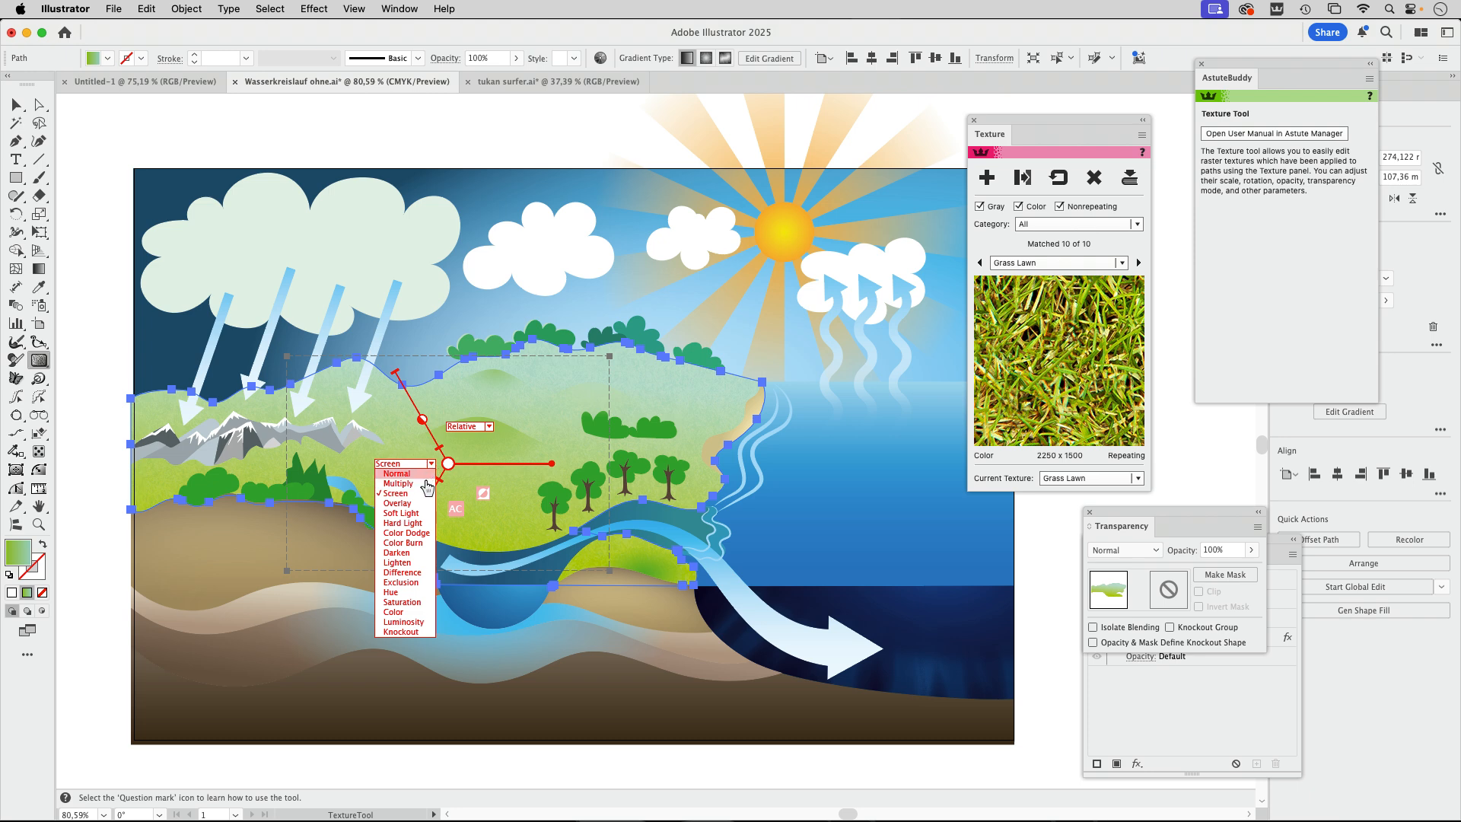
click(404, 502)
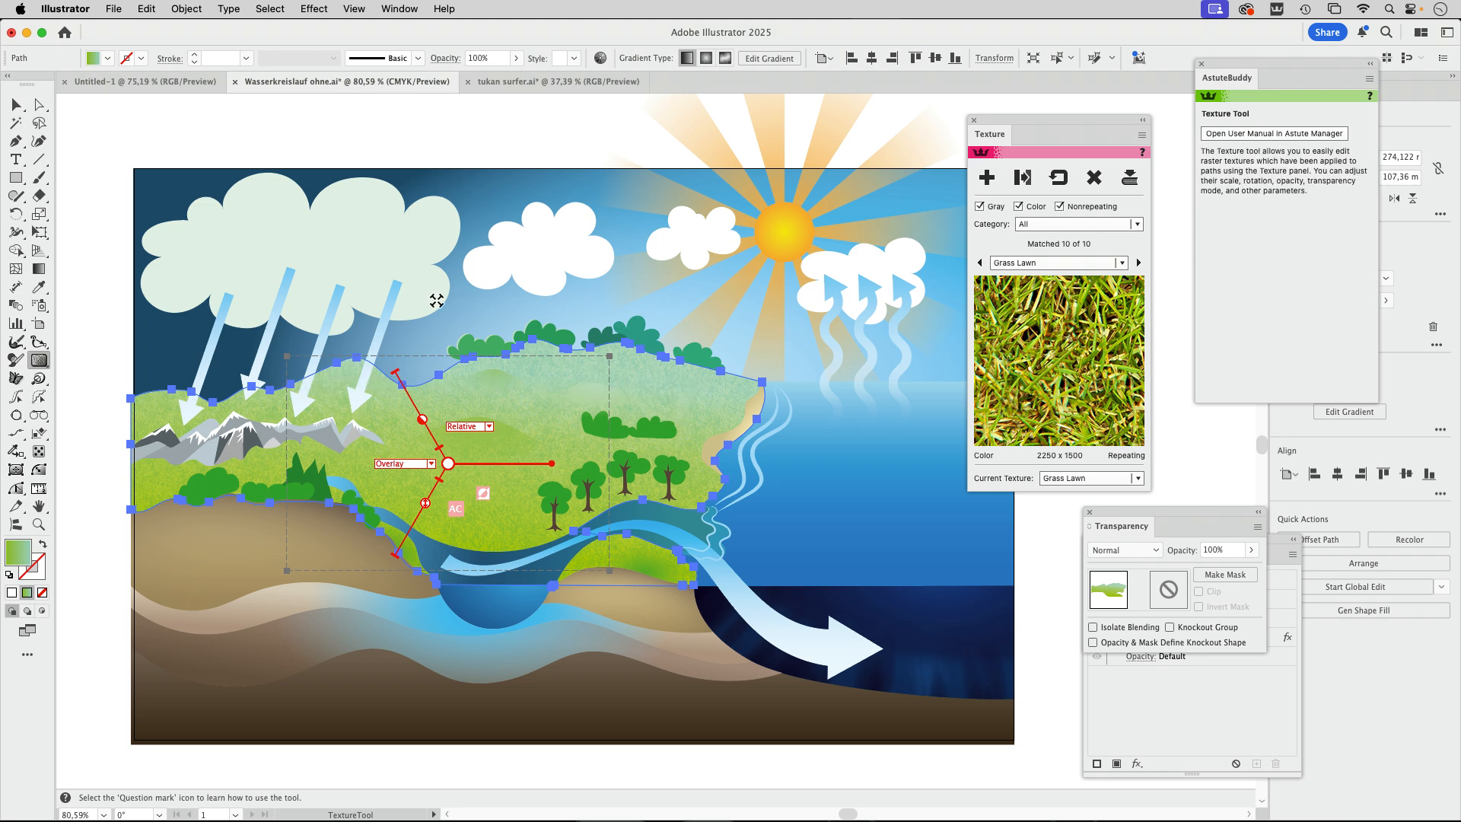
Switch to the Texture Brush tool and fade the grass texture on the small land patch beside the river mouth
key(a)
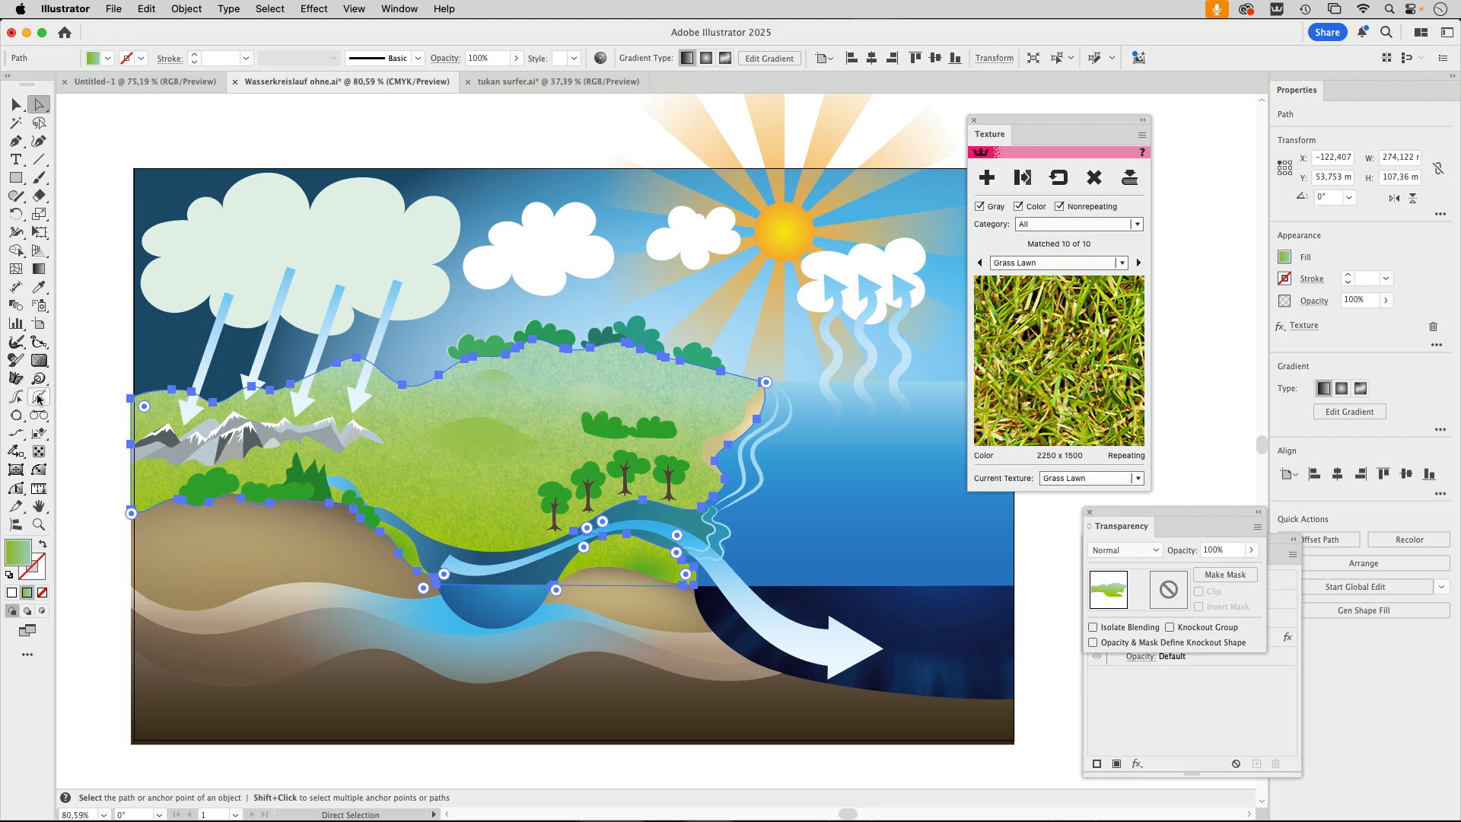
click(41, 362)
click(43, 364)
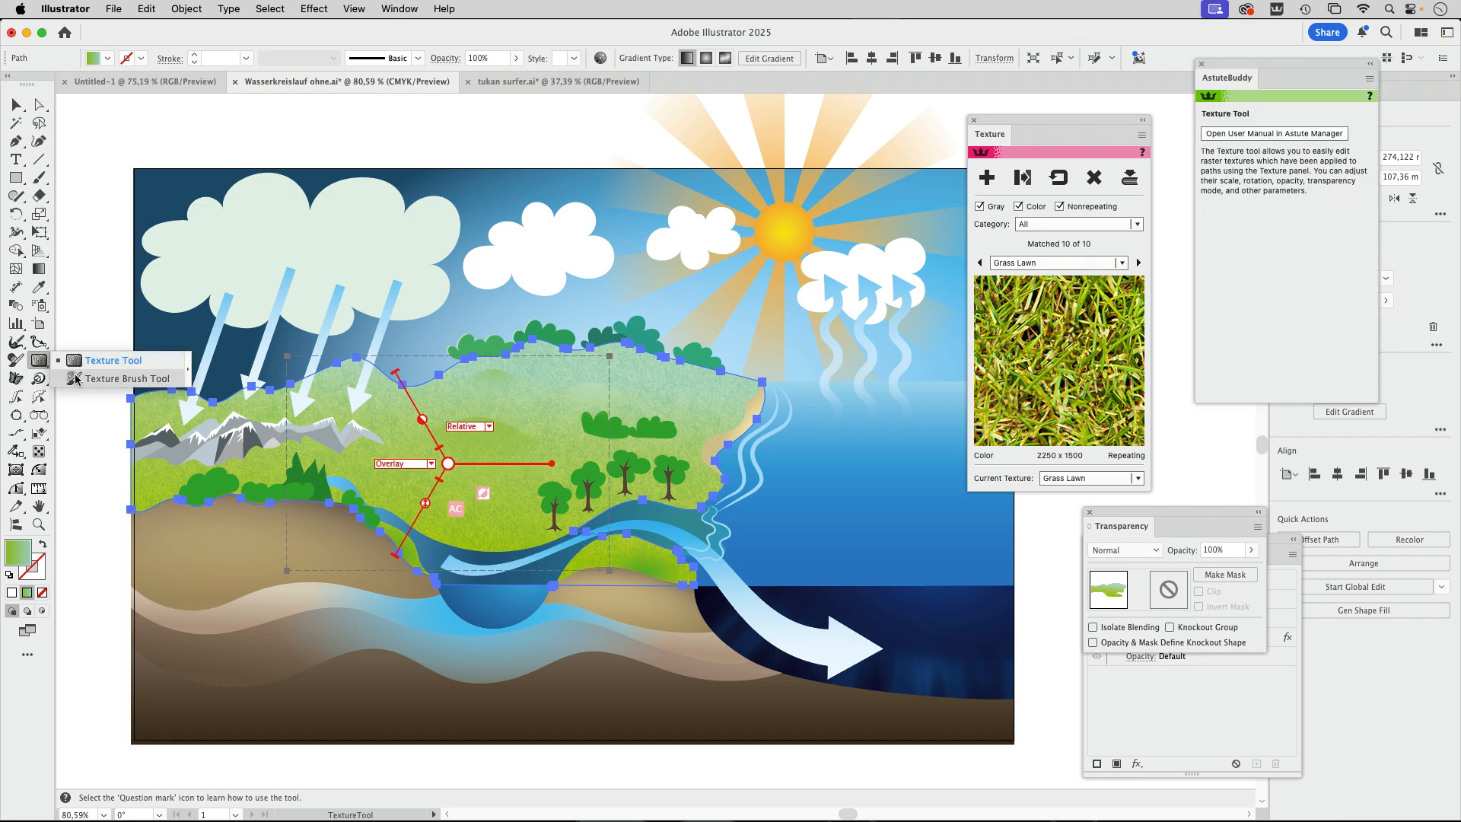
click(77, 380)
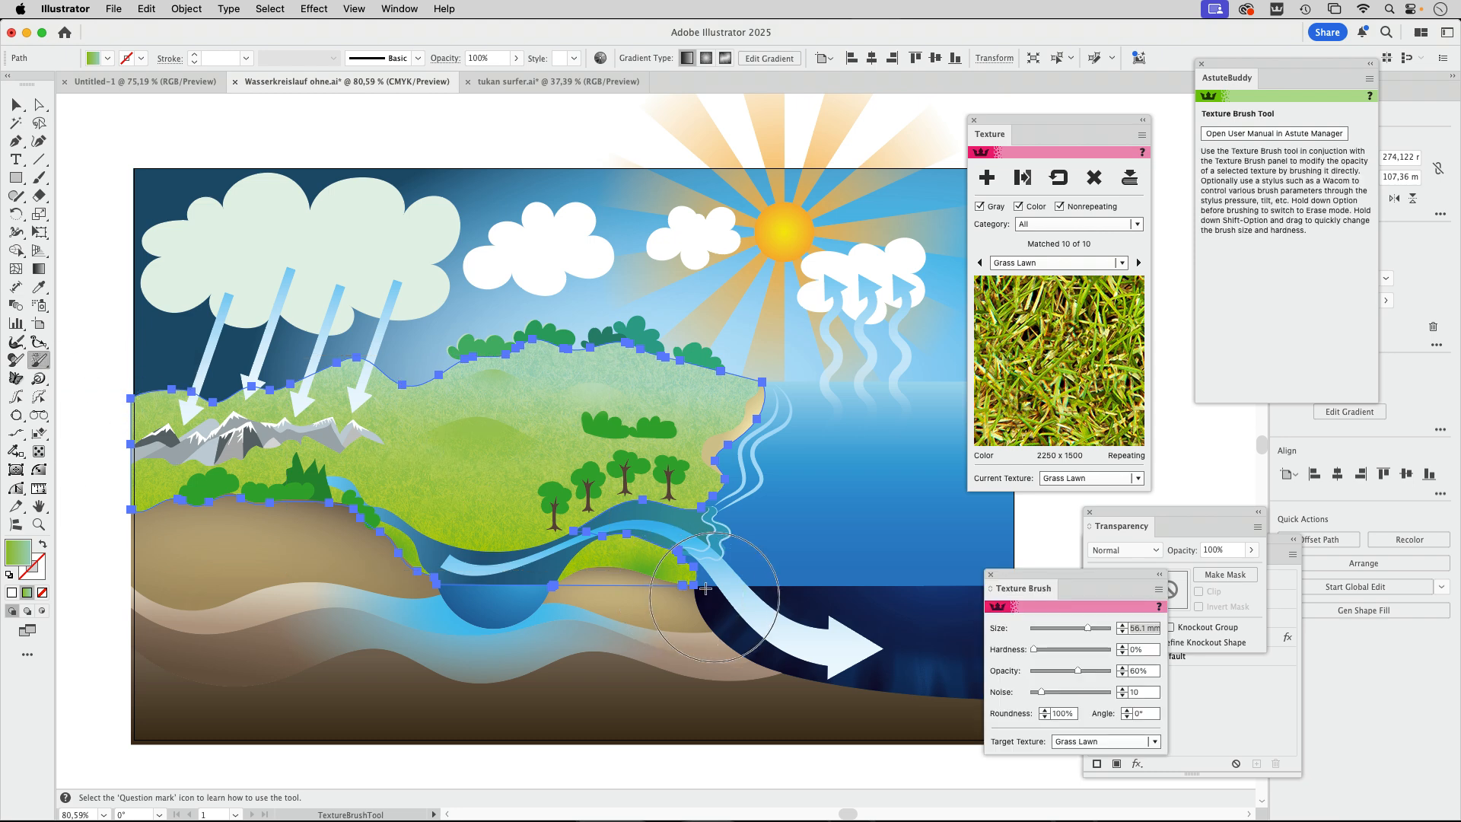
mouse_move(689, 578)
mouse_down()
mouse_move(619, 574)
mouse_move(569, 602)
mouse_move(671, 554)
mouse_move(627, 548)
mouse_move(559, 589)
mouse_up()
mouse_move(711, 544)
mouse_down()
mouse_move(668, 544)
mouse_move(607, 552)
mouse_move(578, 593)
mouse_up()
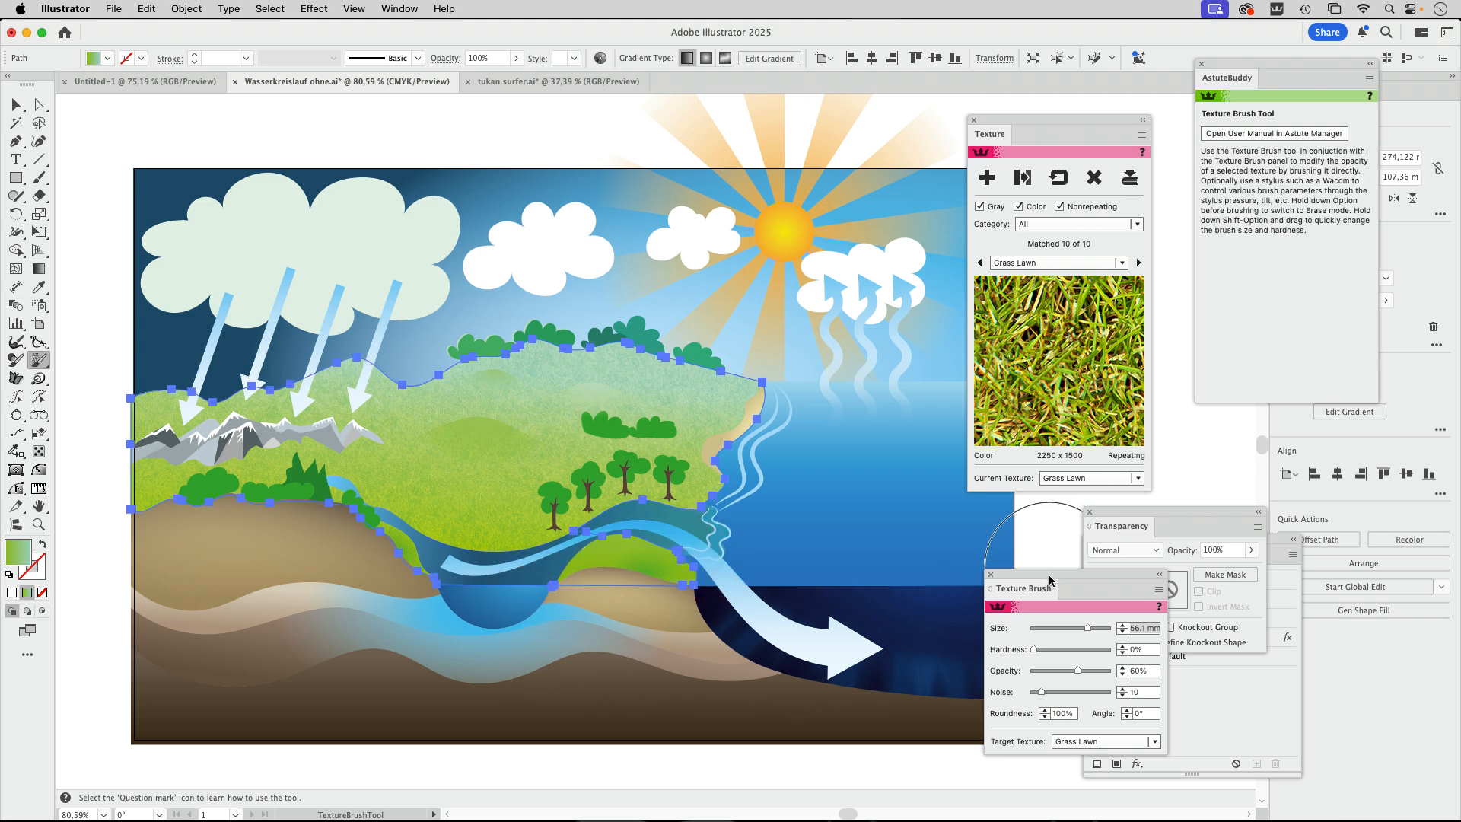
Set the Texture Brush opacity to 100% and fade the grass along the land's upper and lower edges and around the central hill
drag(1046, 574, 821, 401)
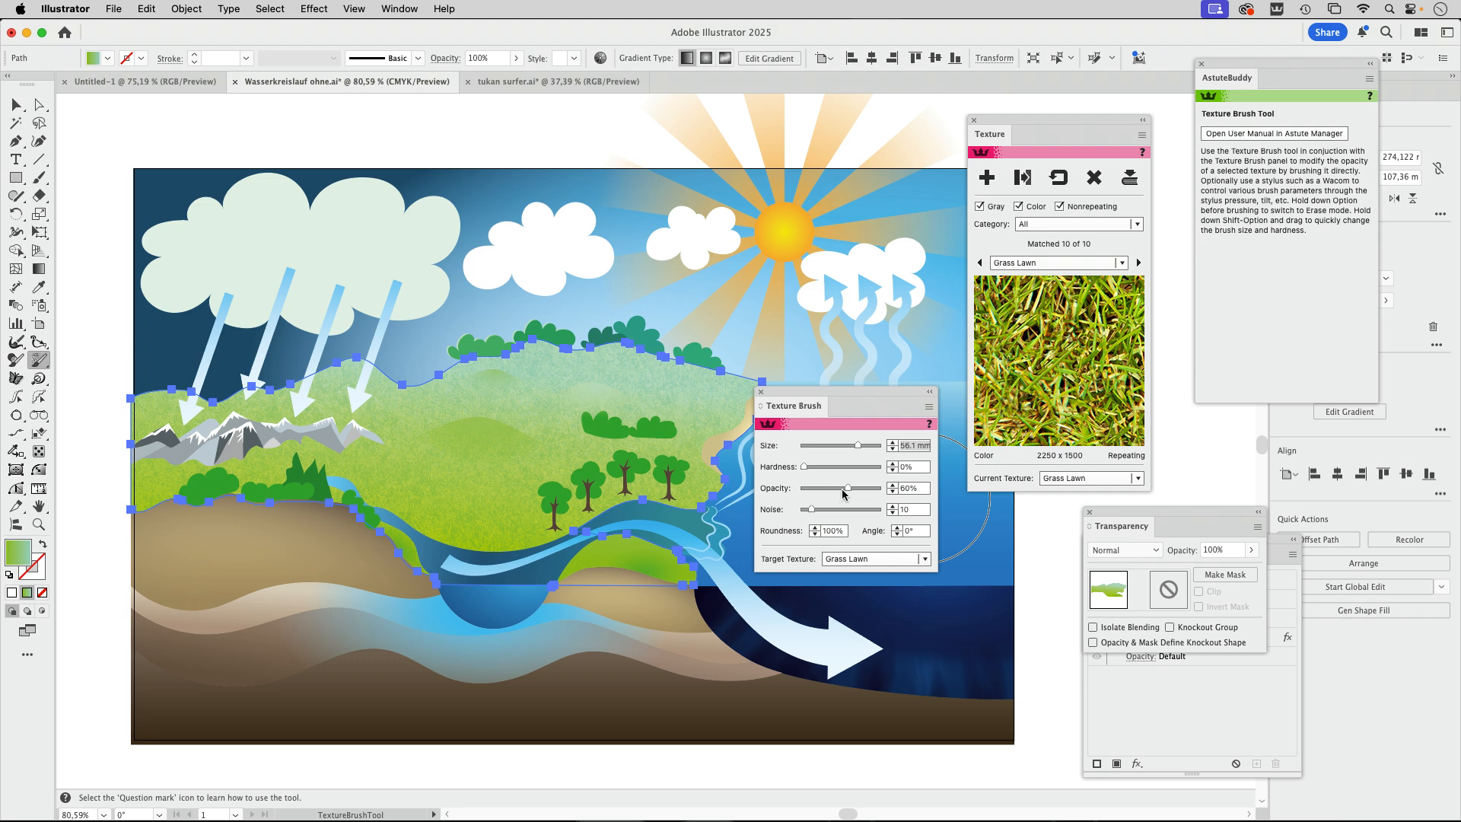
drag(848, 491, 883, 494)
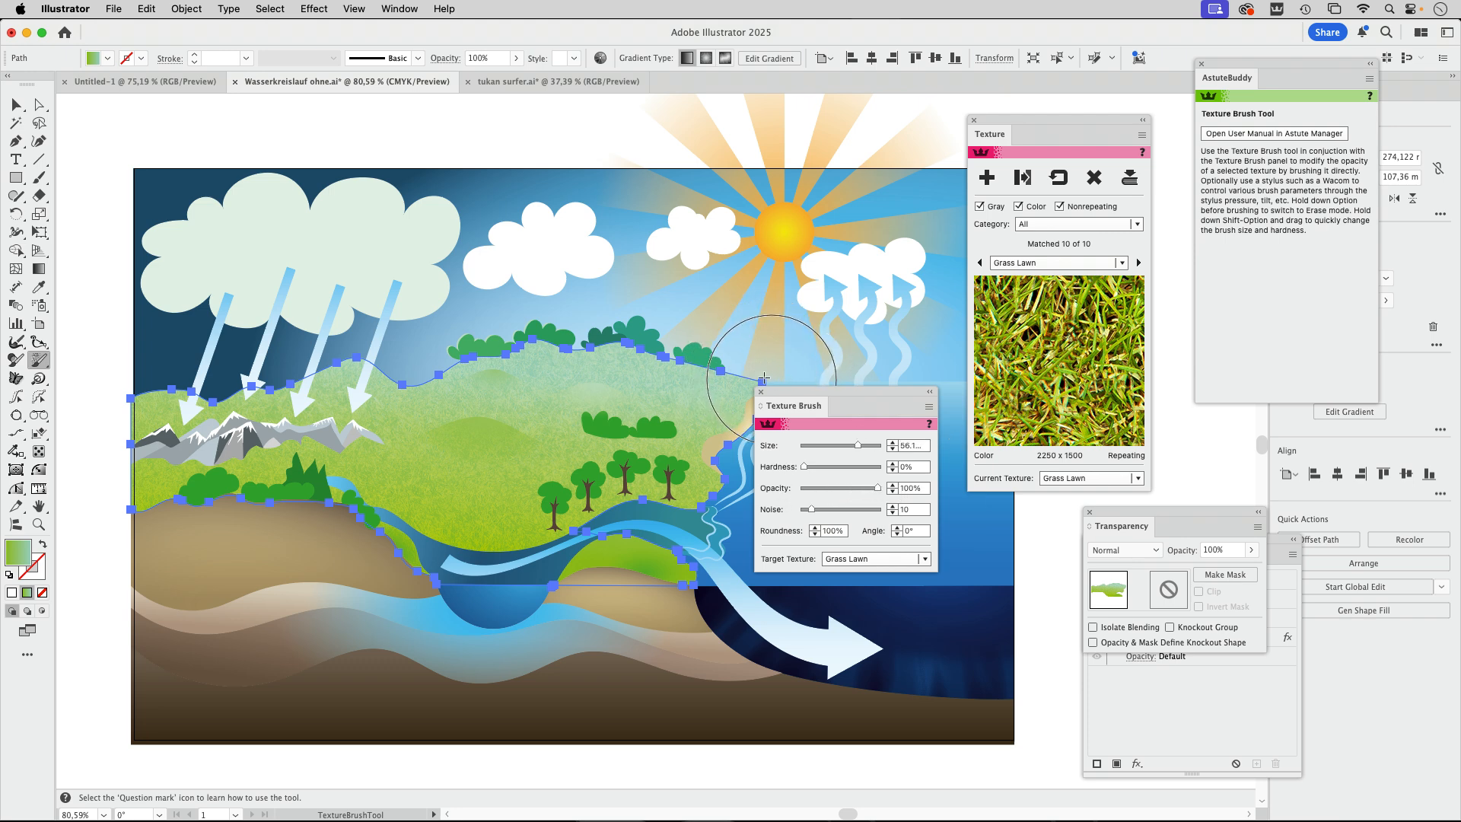
mouse_move(763, 378)
mouse_down()
mouse_move(658, 349)
mouse_move(506, 327)
mouse_up()
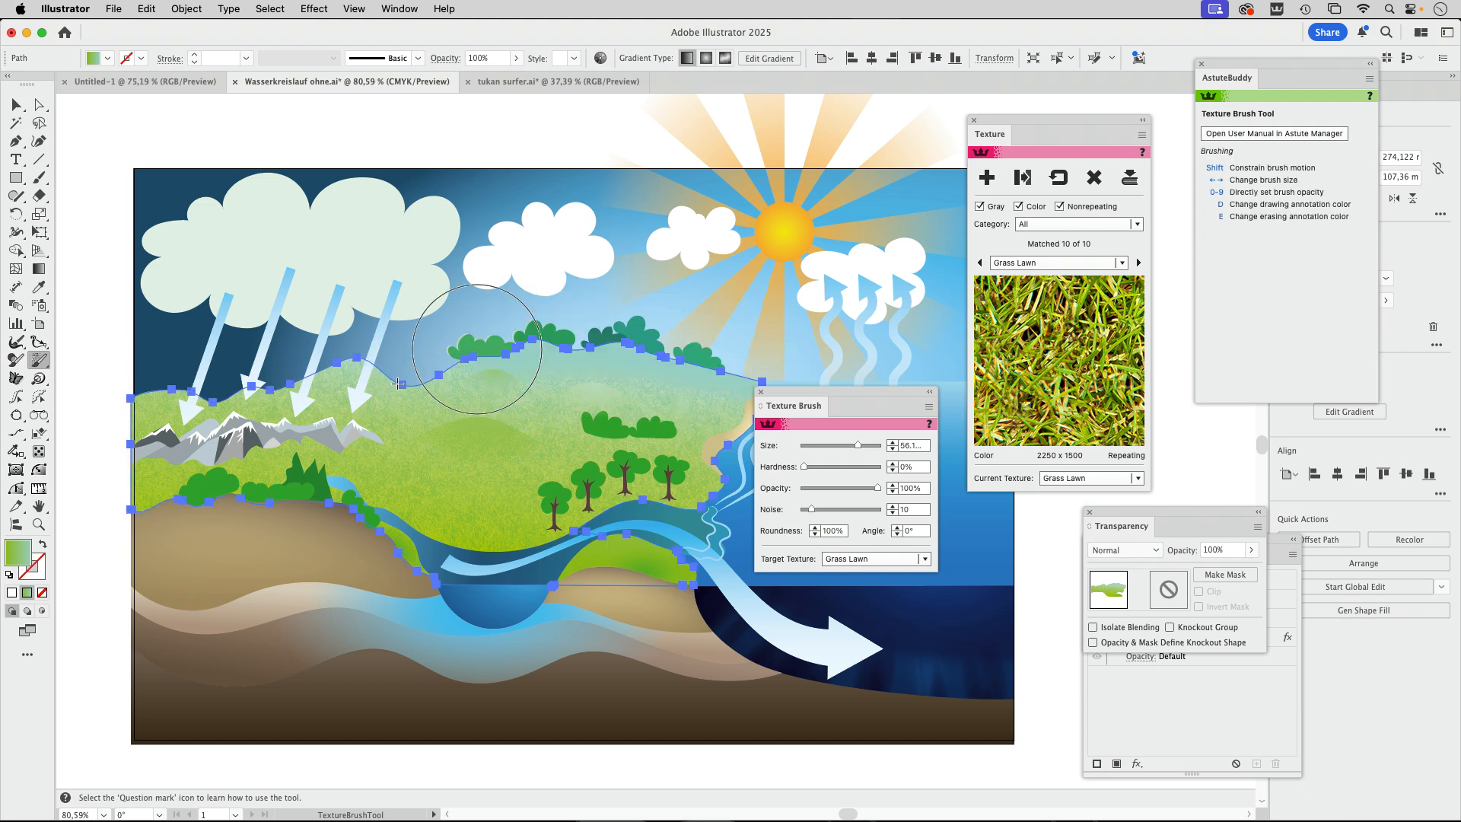
mouse_move(395, 374)
mouse_down()
mouse_move(327, 367)
mouse_move(366, 379)
mouse_move(137, 392)
mouse_move(122, 422)
mouse_up()
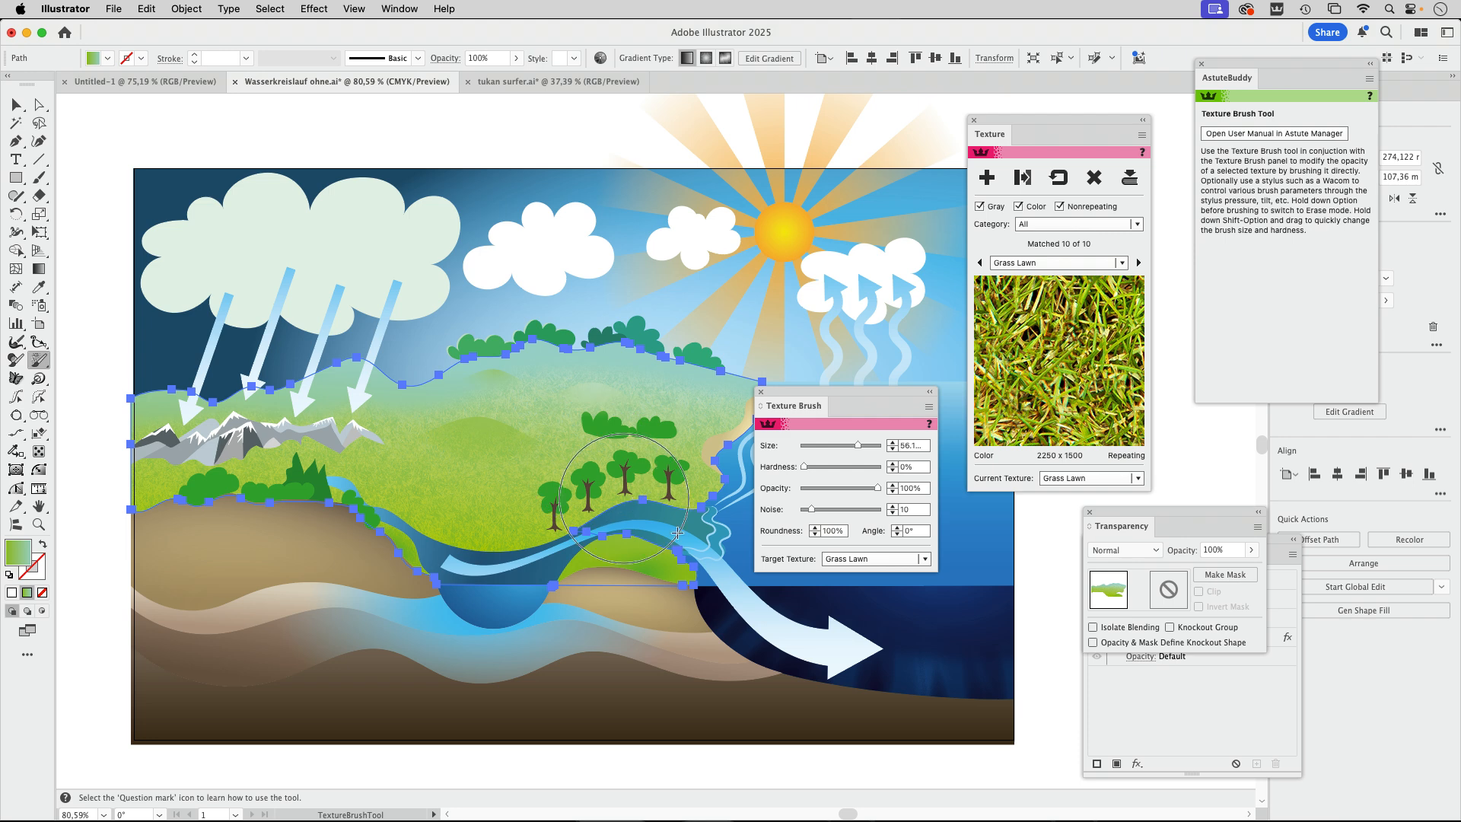
drag(202, 502, 122, 499)
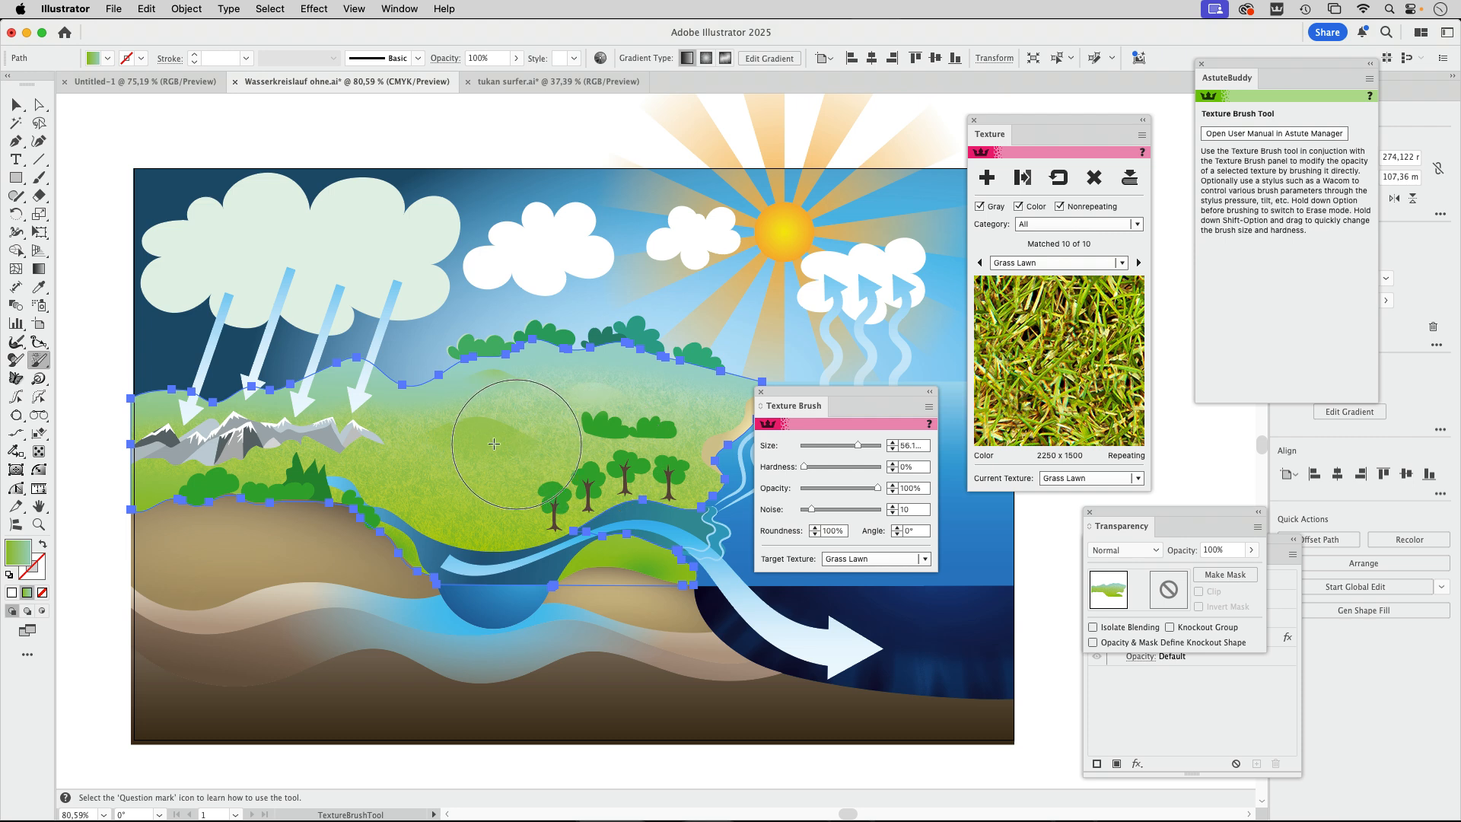
mouse_move(494, 443)
mouse_down()
mouse_move(407, 462)
mouse_move(516, 442)
mouse_move(463, 457)
mouse_up()
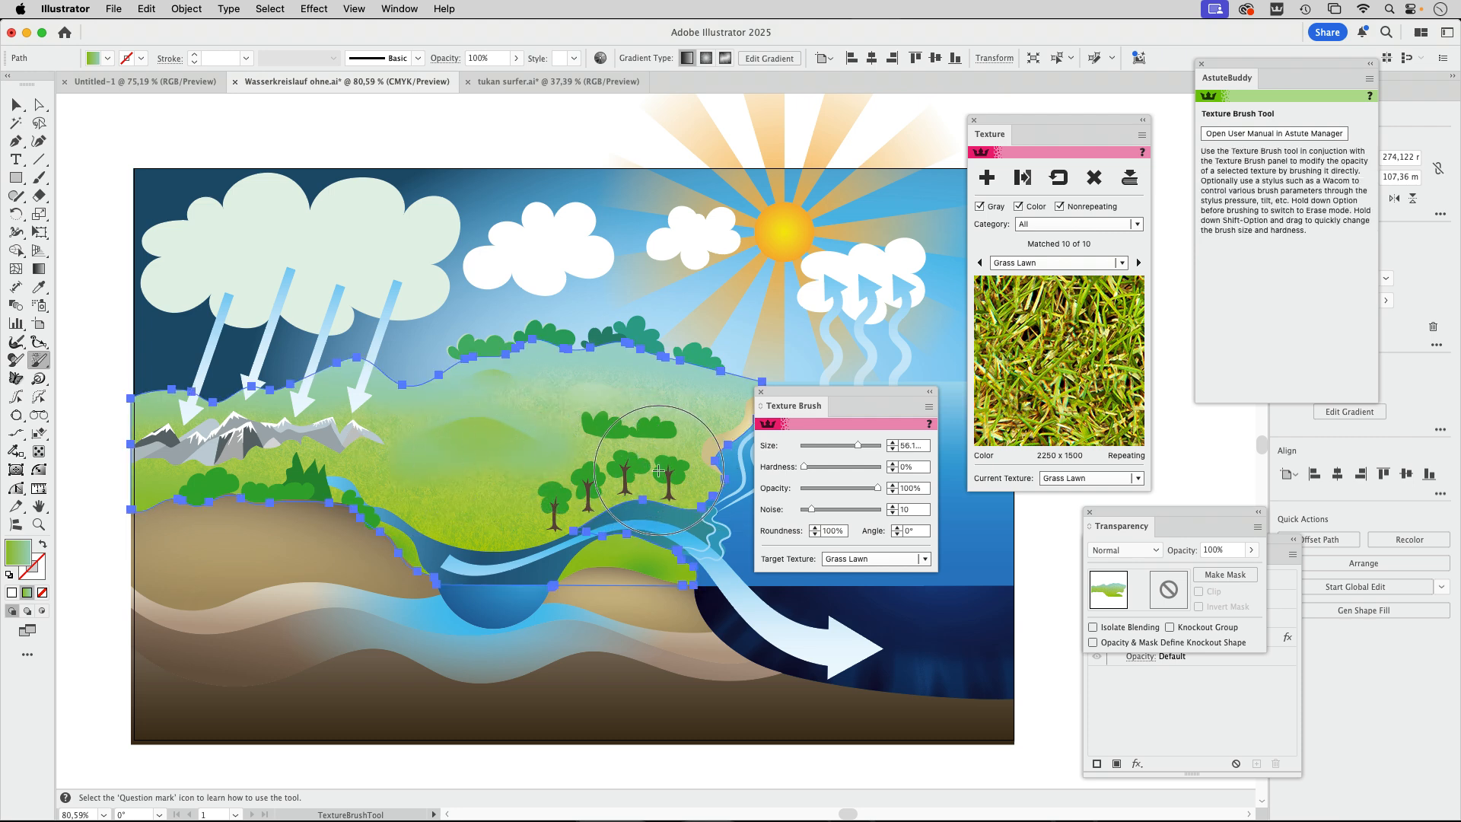
mouse_move(643, 470)
mouse_down()
mouse_move(549, 491)
mouse_move(476, 530)
mouse_up()
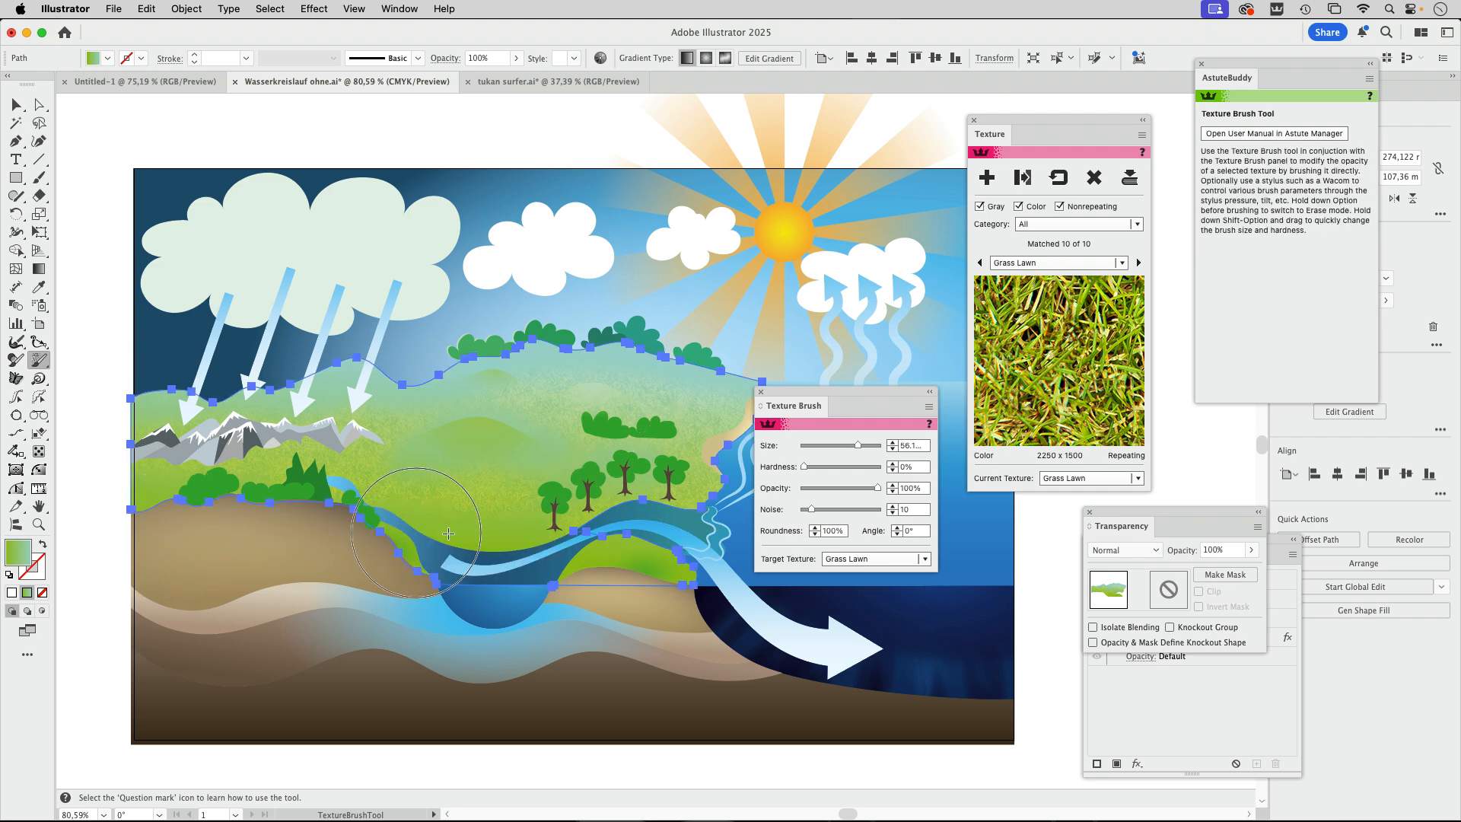
Raise the grass texture's overall opacity with the Texture tool, and brush along the land's upper edge with the Texture Brush
drag(833, 396, 932, 387)
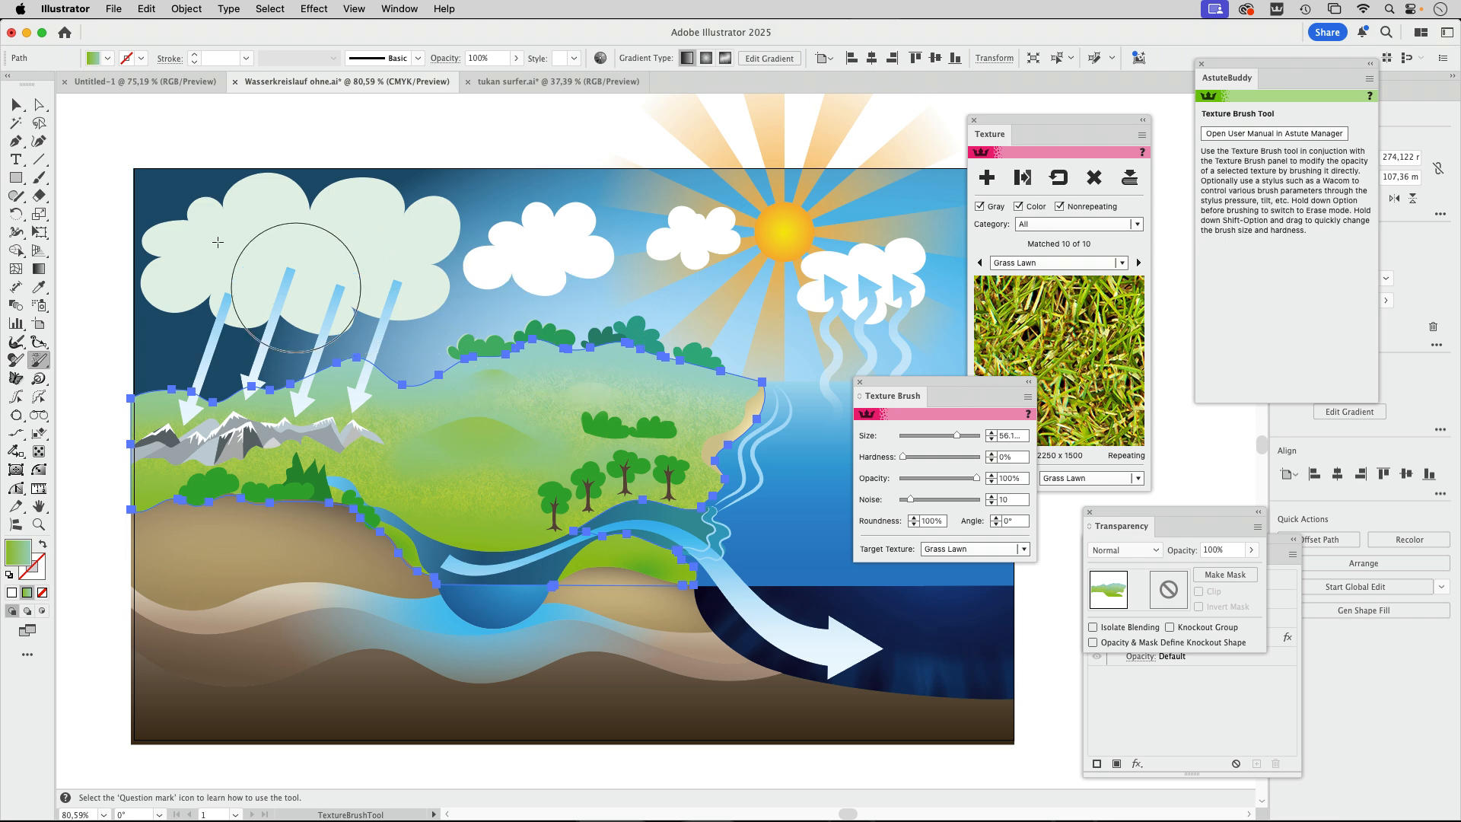
click(48, 363)
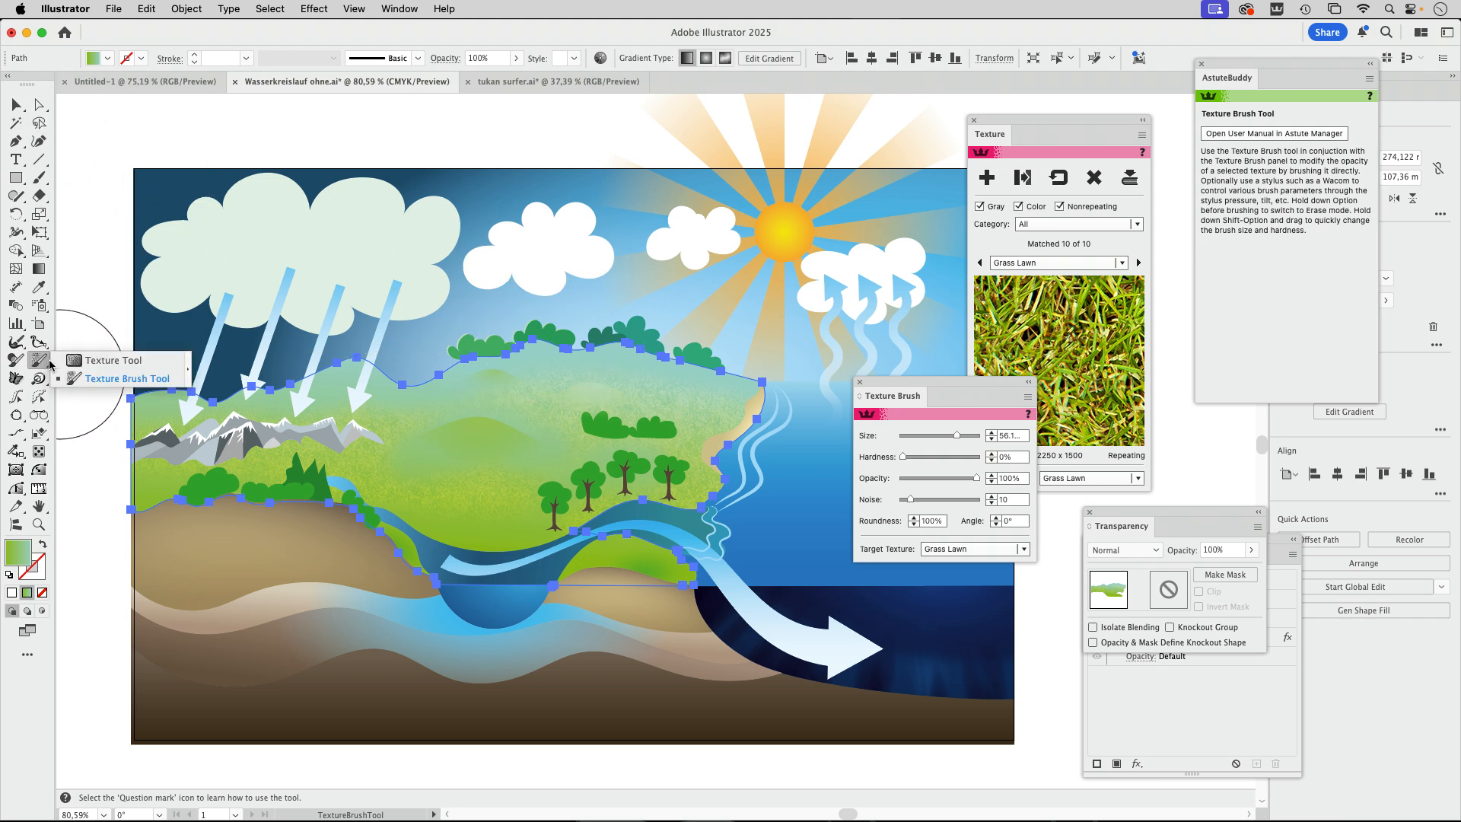
click(92, 360)
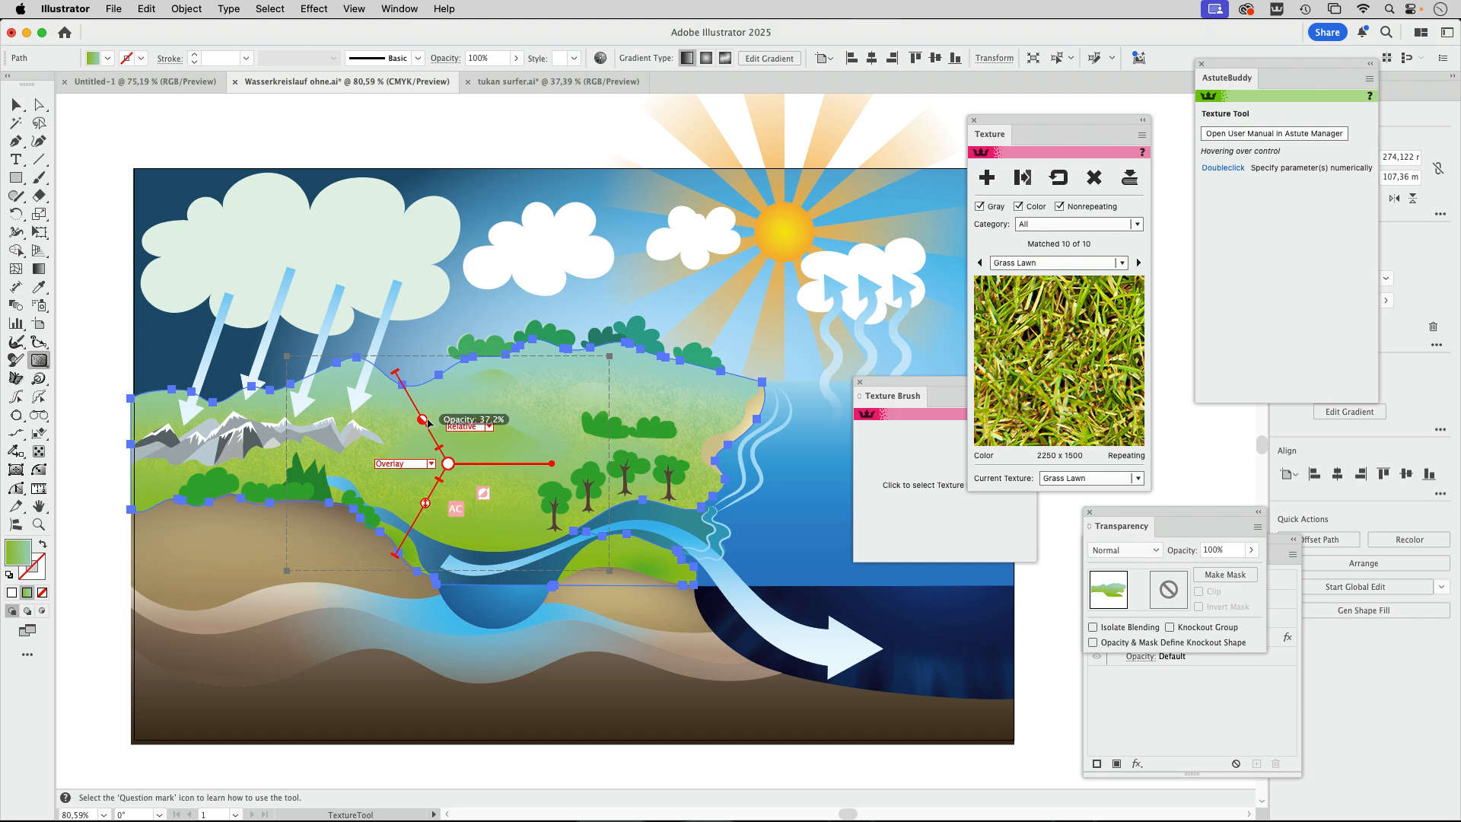
drag(426, 420, 405, 392)
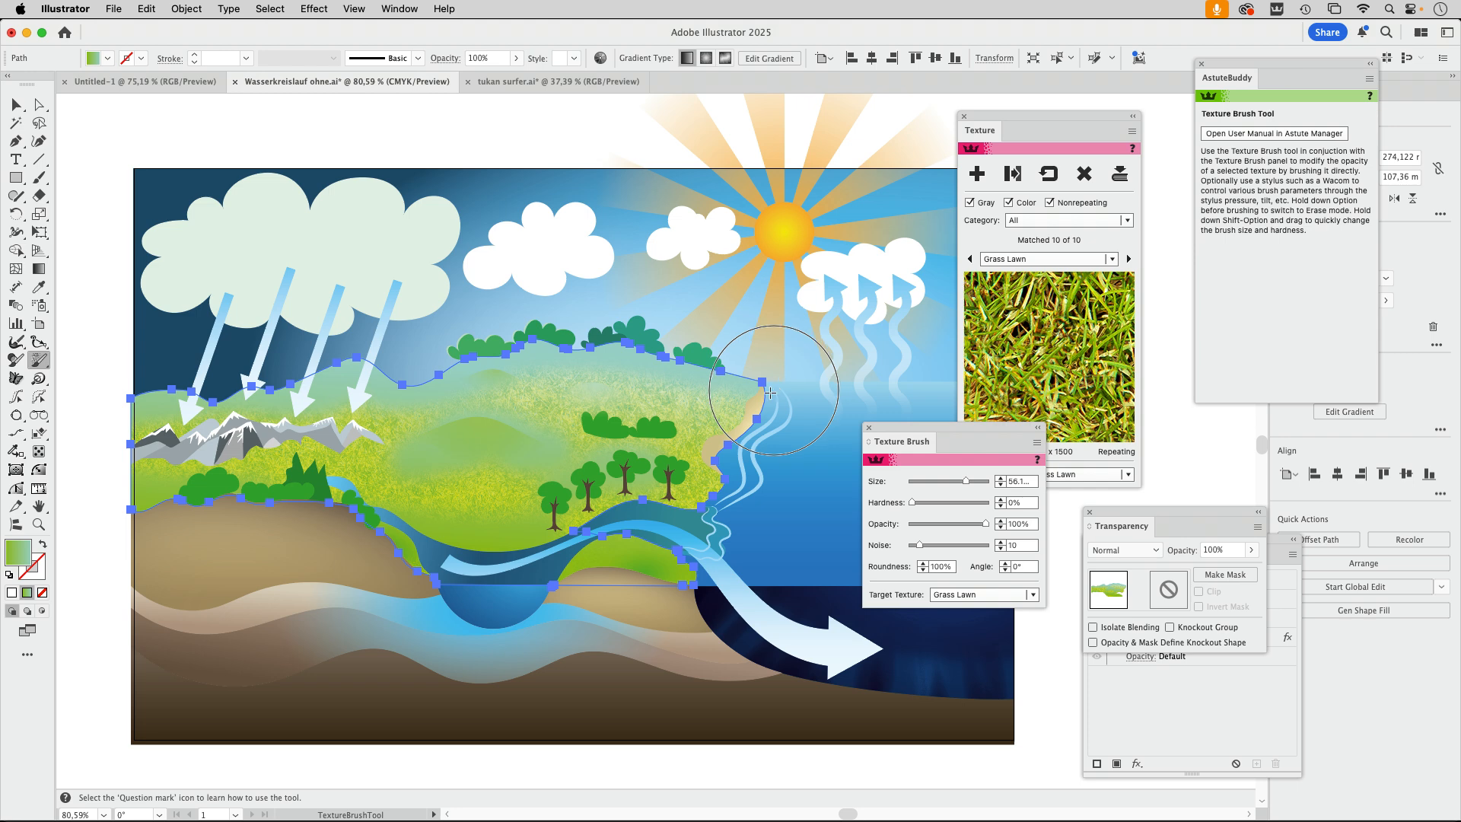
mouse_move(775, 389)
mouse_down()
mouse_move(614, 359)
mouse_move(430, 357)
mouse_up()
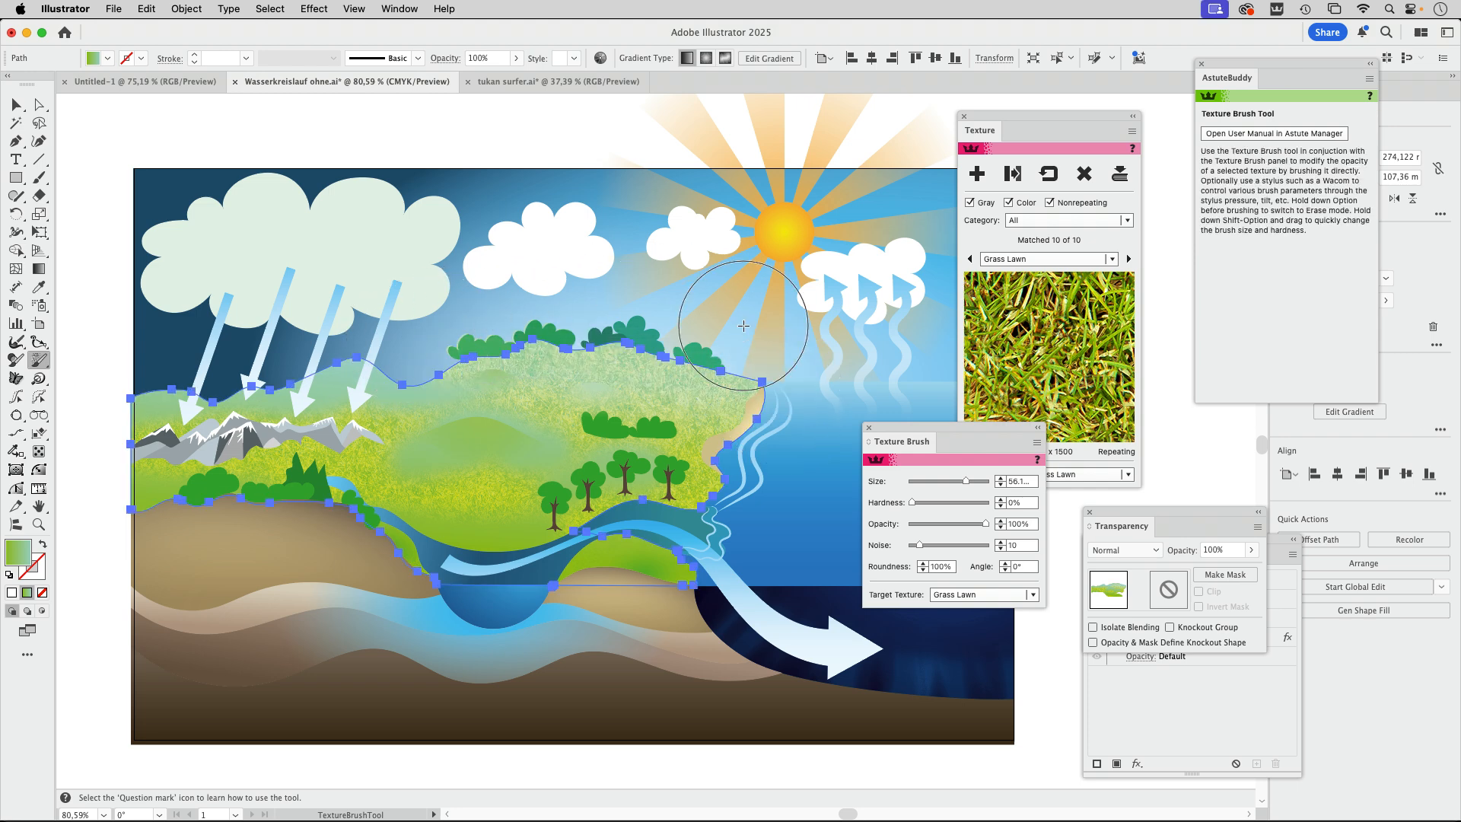